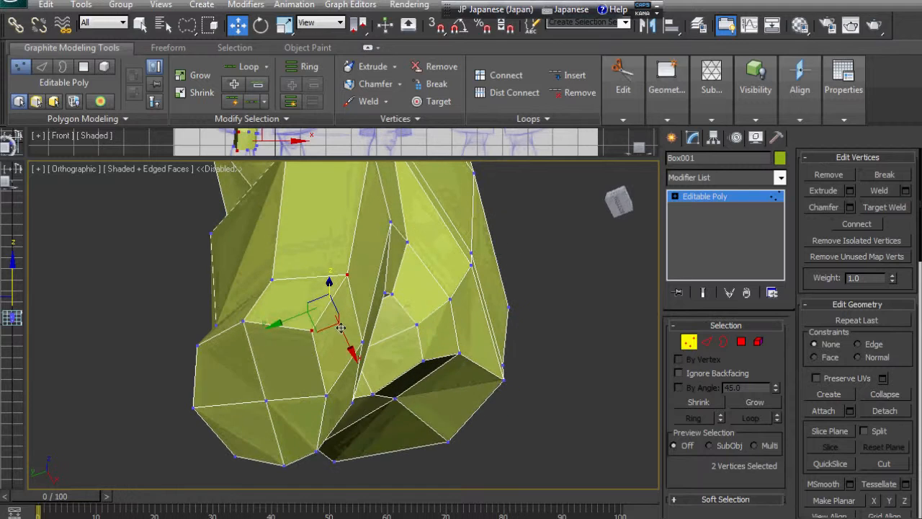
# - Shift the two selected vertices at the leg's lower end and reposition the outer vertex at the top of the thigh
pyautogui.moveTo(318, 334); pyautogui.dragTo(312, 338)
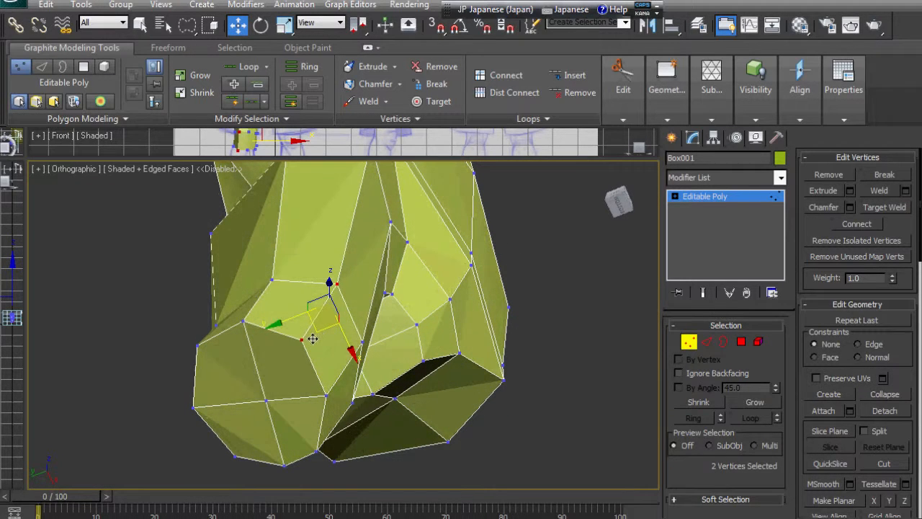
pyautogui.moveTo(327, 339)
pyautogui.keyDown('alt'); pyautogui.mouseDown(button='middle')
pyautogui.moveTo(339, 375)
pyautogui.moveTo(339, 350)
pyautogui.moveTo(350, 354)
pyautogui.moveTo(360, 335)
pyautogui.moveTo(314, 433)
pyautogui.moveTo(350, 422)
pyautogui.moveTo(342, 398)
pyautogui.moveTo(327, 448)
pyautogui.mouseUp(button='middle'); pyautogui.keyUp('alt')
pyautogui.click(342, 303)
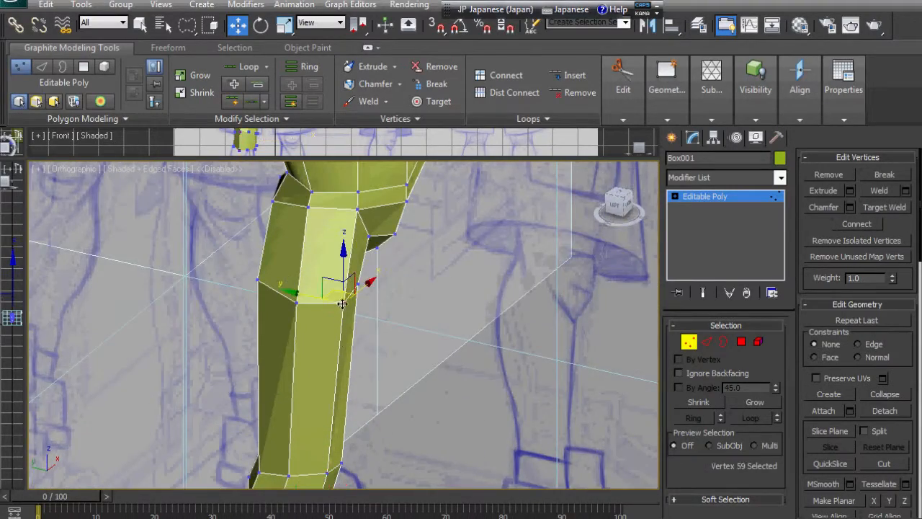
pyautogui.keyDown('alt'); pyautogui.moveTo(373, 335); pyautogui.dragTo(312, 264, button='middle'); pyautogui.keyUp('alt')
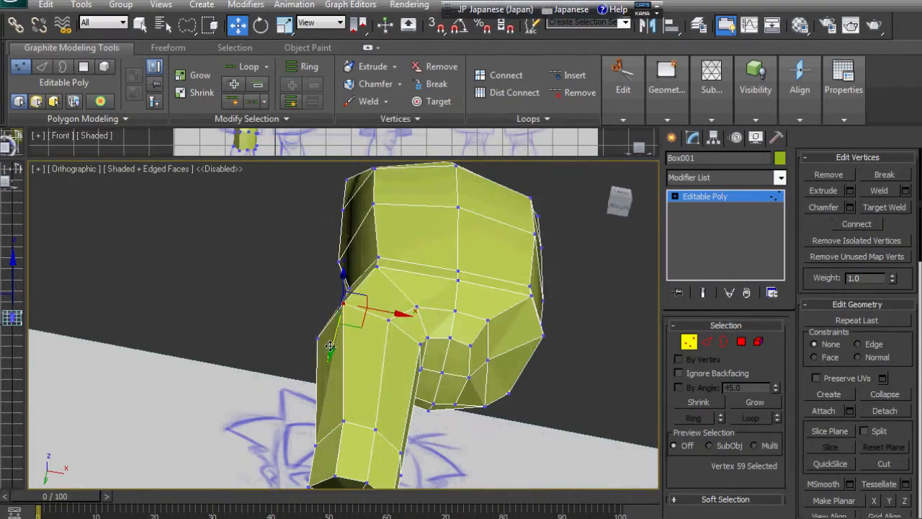
pyautogui.moveTo(397, 321); pyautogui.dragTo(414, 327)
pyautogui.keyDown('alt'); pyautogui.moveTo(414, 328); pyautogui.dragTo(311, 311, button='middle'); pyautogui.keyUp('alt')
# - Reposition the side and back vertices around the top of the thigh to even out their spacing
pyautogui.click(315, 314)
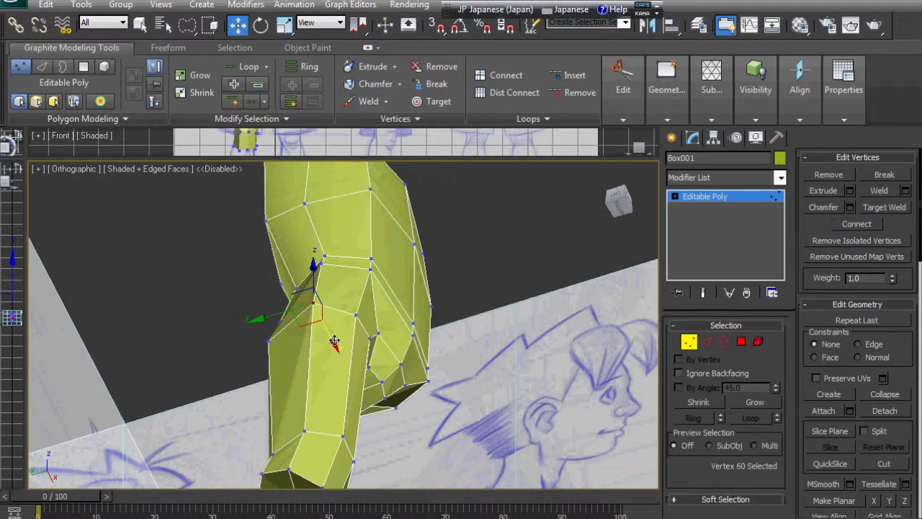
pyautogui.keyDown('alt'); pyautogui.moveTo(339, 352); pyautogui.dragTo(432, 393, button='middle'); pyautogui.keyUp('alt')
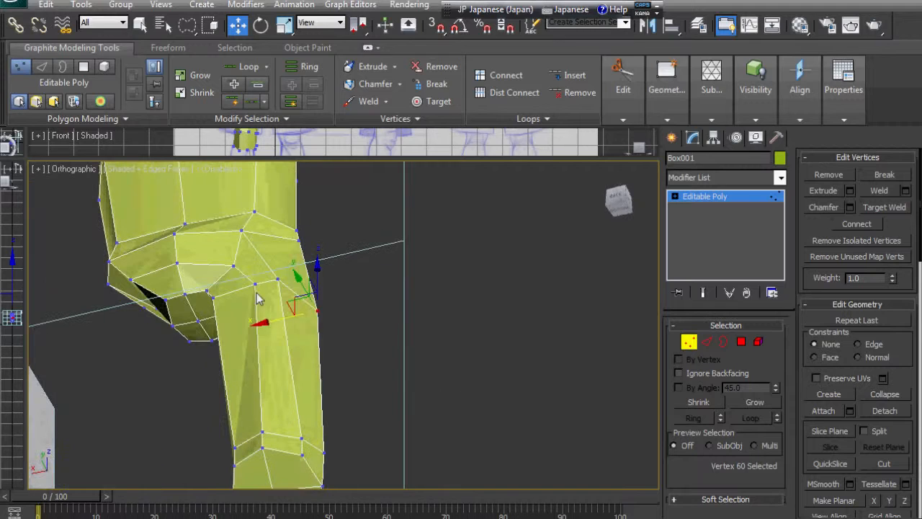
pyautogui.click(255, 285)
pyautogui.moveTo(208, 296); pyautogui.dragTo(194, 299)
pyautogui.click(278, 280)
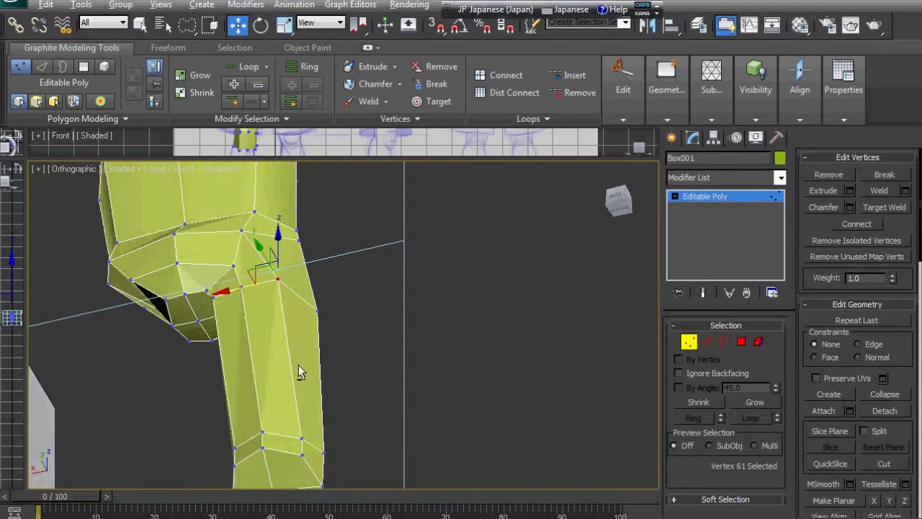
pyautogui.keyDown('alt'); pyautogui.moveTo(297, 368); pyautogui.dragTo(306, 390, button='middle'); pyautogui.keyUp('alt')
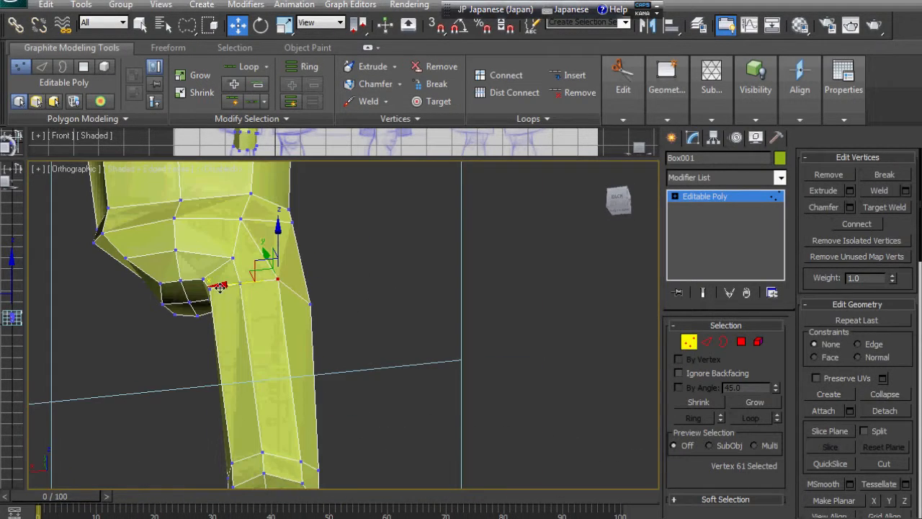
# - Select five vertices around the top ring of the thigh and adjust their position
pyautogui.press('l')
pyautogui.keyDown('alt'); pyautogui.moveTo(212, 277); pyautogui.dragTo(387, 251, button='middle'); pyautogui.keyUp('alt')
pyautogui.press('l')
pyautogui.moveTo(309, 327)
pyautogui.keyDown('alt'); pyautogui.mouseDown(button='middle')
pyautogui.moveTo(384, 444)
pyautogui.moveTo(365, 475)
pyautogui.moveTo(363, 441)
pyautogui.moveTo(365, 476)
pyautogui.mouseUp(button='middle'); pyautogui.keyUp('alt')
pyautogui.moveTo(365, 475)
pyautogui.mouseDown()
pyautogui.moveTo(408, 446)
pyautogui.moveTo(412, 461)
pyautogui.mouseUp()
pyautogui.moveTo(412, 461)
pyautogui.keyDown('alt'); pyautogui.mouseDown(button='middle')
pyautogui.moveTo(390, 461)
pyautogui.moveTo(393, 420)
pyautogui.moveTo(353, 381)
pyautogui.moveTo(357, 325)
pyautogui.moveTo(336, 383)
pyautogui.moveTo(301, 247)
pyautogui.moveTo(306, 295)
pyautogui.moveTo(305, 250)
pyautogui.mouseUp(button='middle'); pyautogui.keyUp('alt')
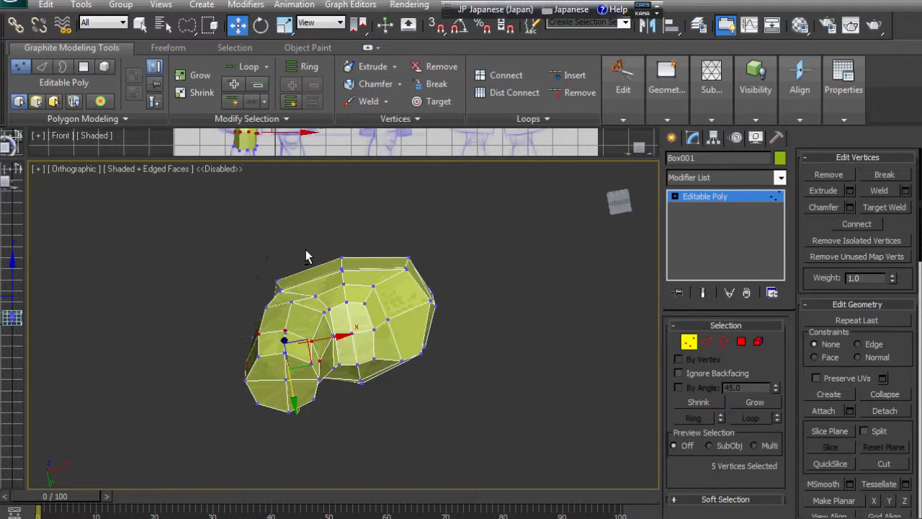
# - Move the pairs of thigh vertices seen from below to give the leg a more even, rounded cross-section
pyautogui.click(376, 421)
pyautogui.click(312, 344)
pyautogui.keyDown('ctrl'); pyautogui.click(347, 303); pyautogui.keyUp('ctrl')
pyautogui.click(375, 391)
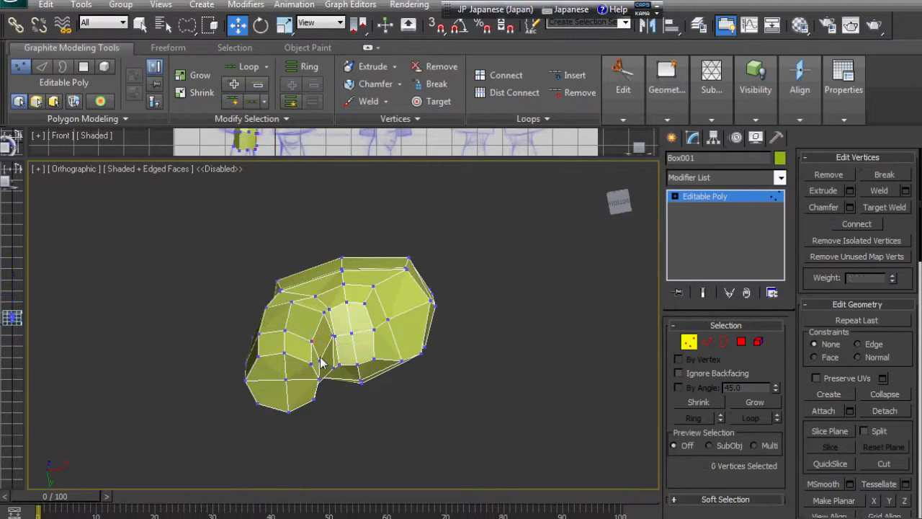
pyautogui.click(311, 363)
pyautogui.keyDown('ctrl'); pyautogui.click(313, 342); pyautogui.keyUp('ctrl')
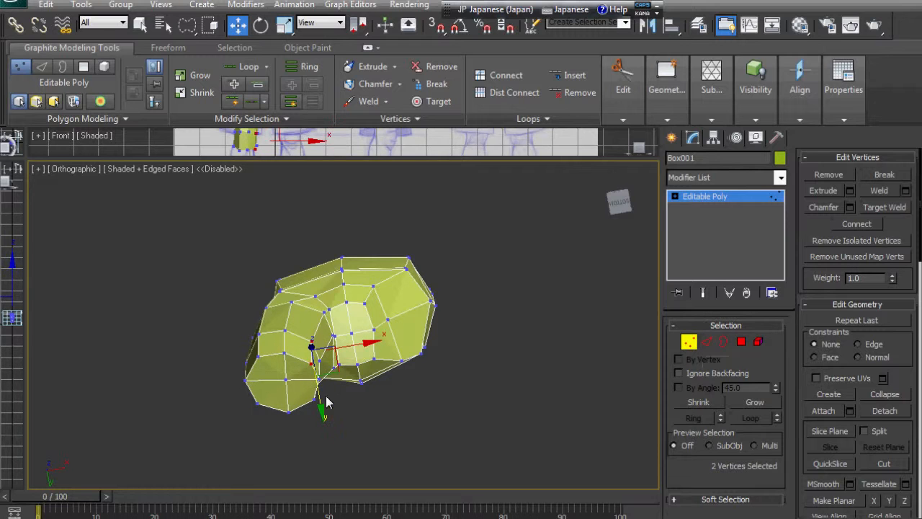
pyautogui.moveTo(321, 405); pyautogui.dragTo(320, 397)
pyautogui.moveTo(364, 334); pyautogui.dragTo(319, 358)
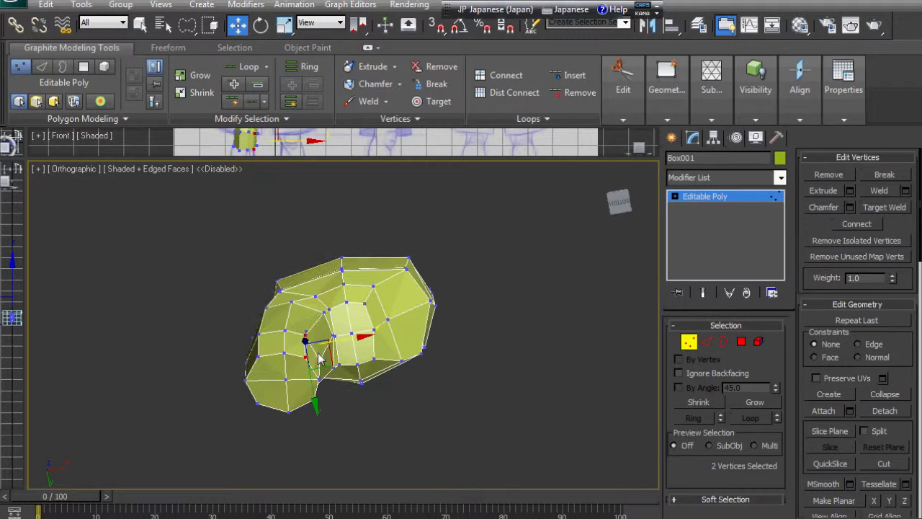
pyautogui.moveTo(314, 400); pyautogui.dragTo(258, 336)
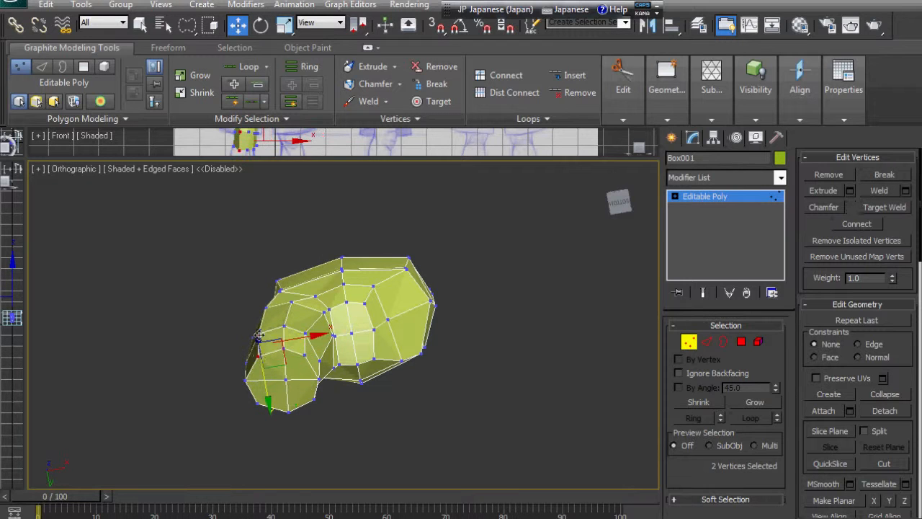
pyautogui.moveTo(315, 334); pyautogui.dragTo(311, 334)
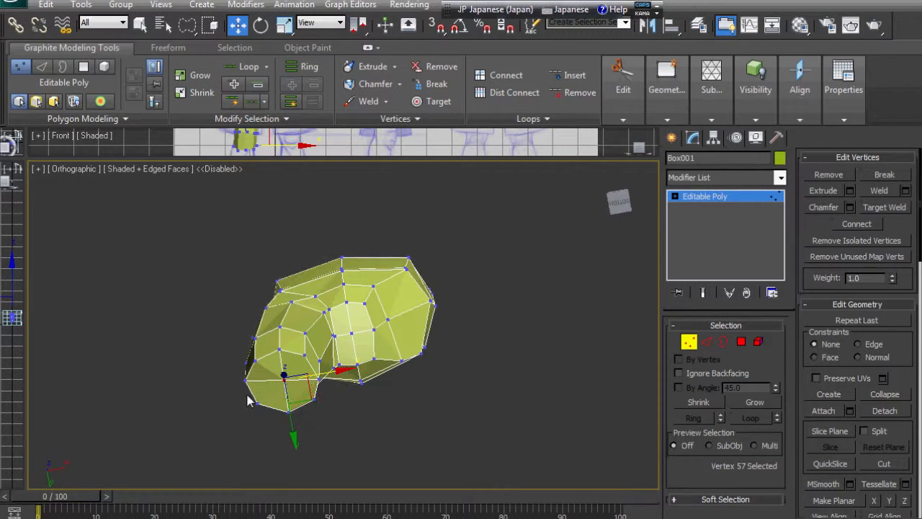
# - Select the four polygons that close the lower end of the leg
pyautogui.moveTo(248, 401)
pyautogui.keyDown('alt'); pyautogui.mouseDown(button='middle')
pyautogui.moveTo(324, 461)
pyautogui.moveTo(389, 471)
pyautogui.moveTo(496, 426)
pyautogui.moveTo(418, 501)
pyautogui.moveTo(396, 476)
pyautogui.moveTo(375, 476)
pyautogui.moveTo(435, 498)
pyautogui.mouseUp(button='middle'); pyautogui.keyUp('alt')
pyautogui.click(741, 341)
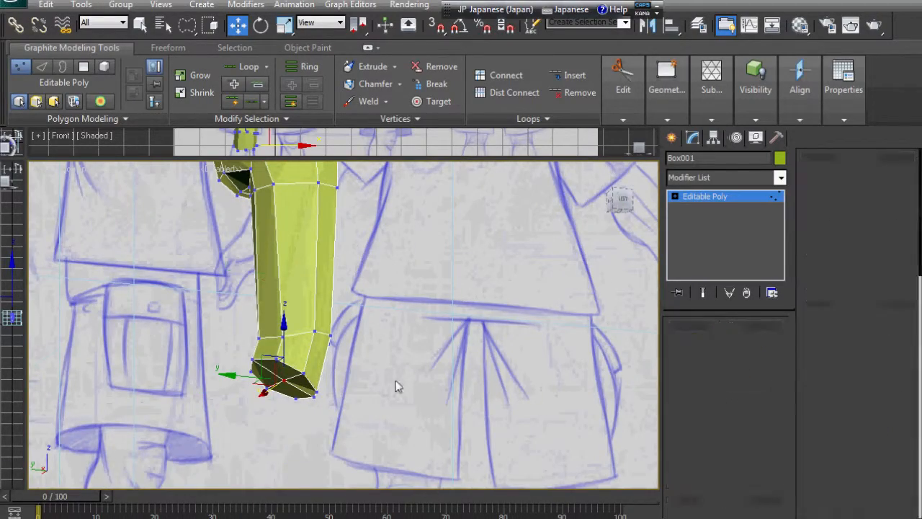
pyautogui.click(273, 373)
pyautogui.scroll(2, 304, 394)
pyautogui.keyDown('shift'); pyautogui.click(279, 412); pyautogui.keyUp('shift')
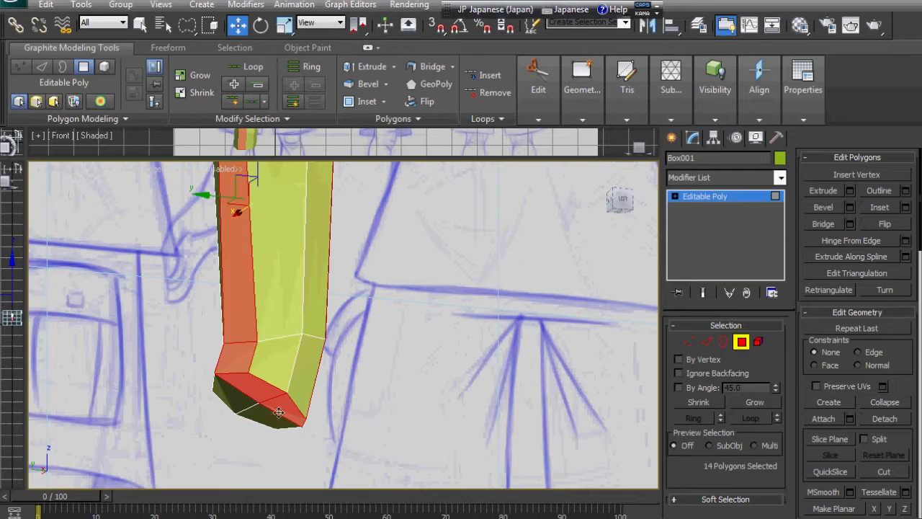
pyautogui.click(283, 453)
pyautogui.click(261, 418)
pyautogui.keyDown('ctrl'); pyautogui.click(280, 406); pyautogui.keyUp('ctrl')
pyautogui.keyDown('ctrl'); pyautogui.click(250, 385); pyautogui.keyUp('ctrl')
pyautogui.keyDown('ctrl'); pyautogui.click(234, 398); pyautogui.keyUp('ctrl')
# - Extrude the leg's four end polygons downward beyond the knee, judging the length against the Left view reference
pyautogui.keyDown('alt'); pyautogui.moveTo(278, 428); pyautogui.dragTo(527, 358, button='middle'); pyautogui.keyUp('alt')
pyautogui.click(619, 203)
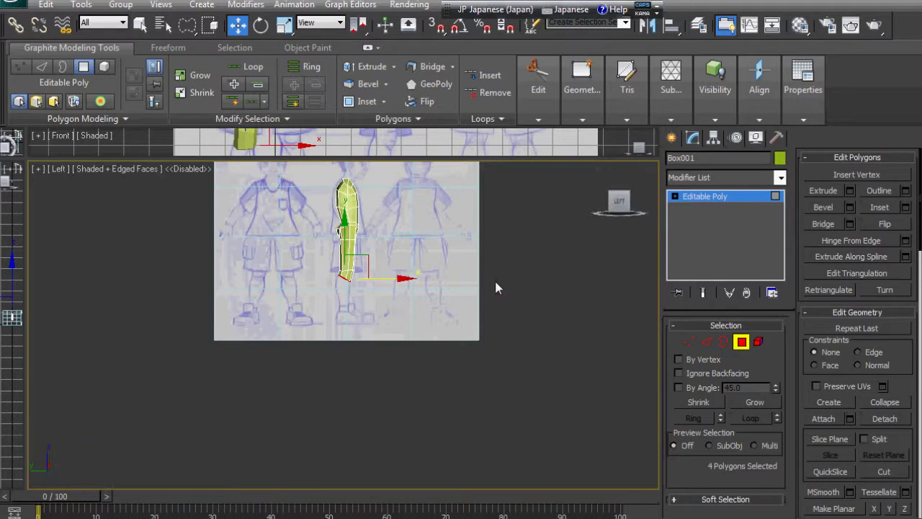
pyautogui.scroll(5, 494, 278)
pyautogui.scroll(-5, 499, 269)
pyautogui.moveTo(495, 255); pyautogui.dragTo(509, 306, button='middle')
pyautogui.scroll(8, 507, 301)
pyautogui.moveTo(507, 292); pyautogui.dragTo(432, 220, button='middle')
pyautogui.scroll(-3, 494, 290)
pyautogui.click(824, 190)
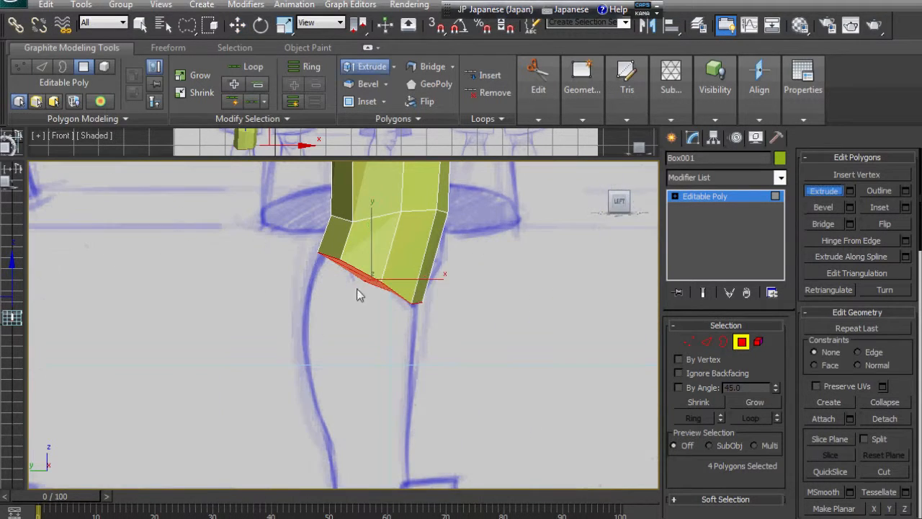
pyautogui.moveTo(356, 295); pyautogui.dragTo(378, 174)
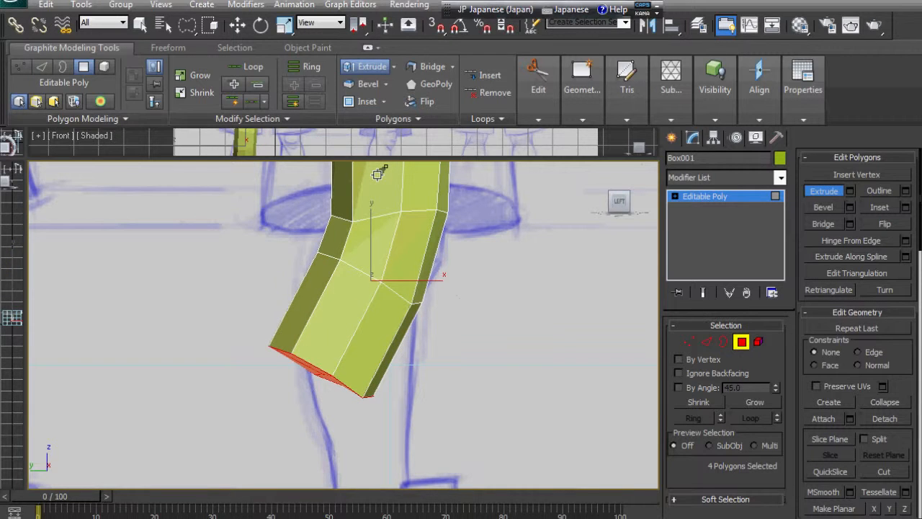
# - Rotate, shift and flatten the extruded end polygons so they lie level within the calf outline
pyautogui.press('e')
pyautogui.moveTo(366, 350); pyautogui.dragTo(364, 309)
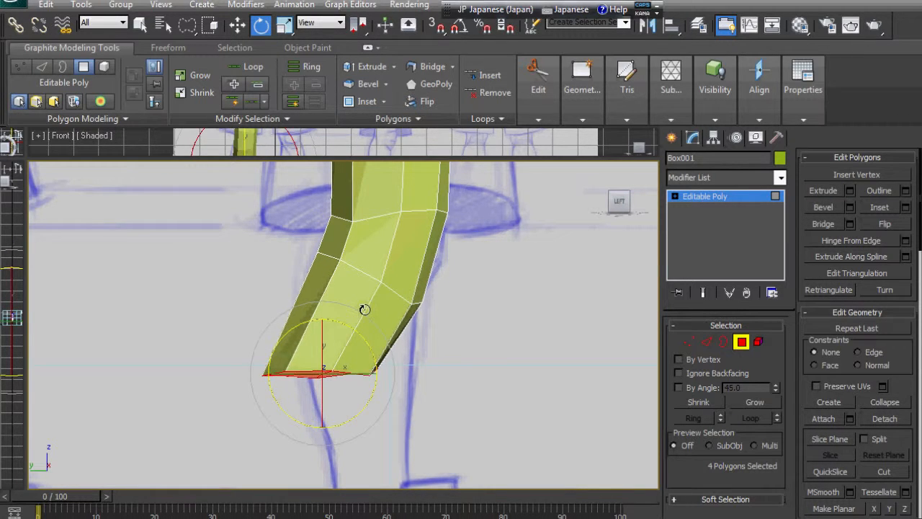
pyautogui.press('w')
pyautogui.moveTo(368, 375); pyautogui.dragTo(408, 376)
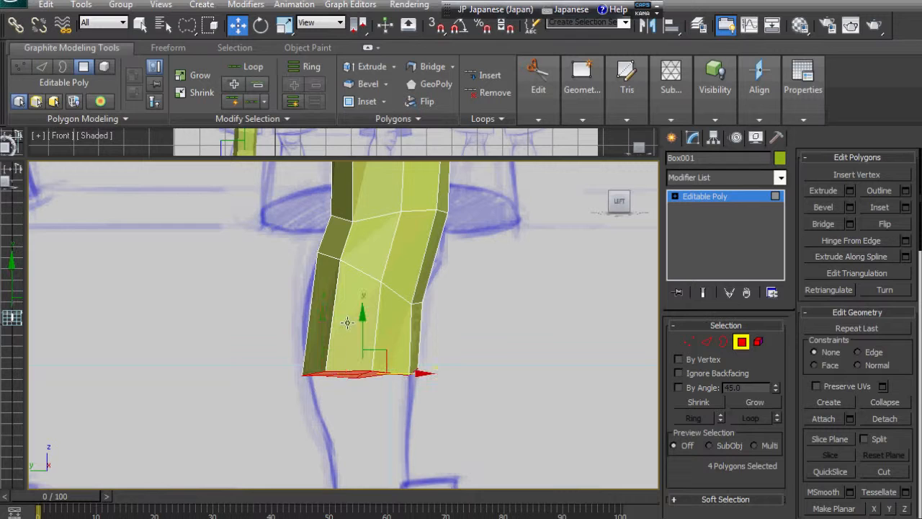
pyautogui.press('r')
pyautogui.moveTo(362, 306); pyautogui.dragTo(372, 397)
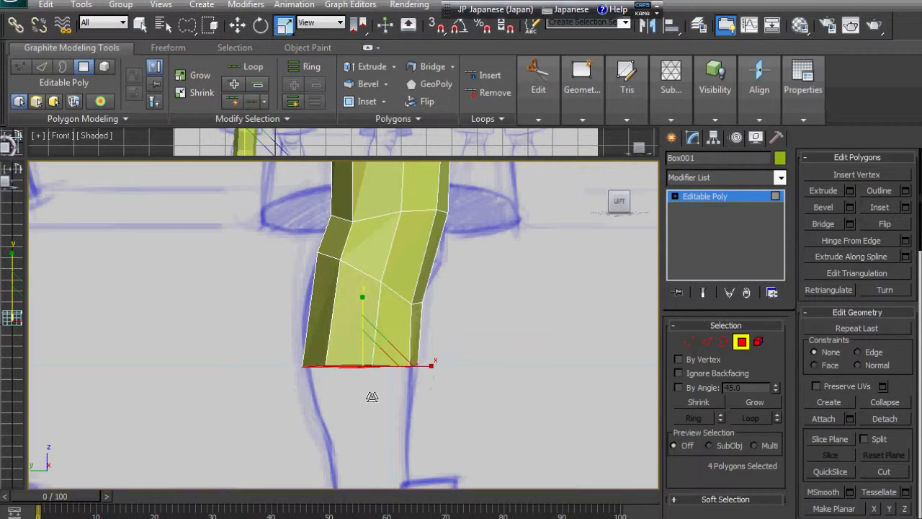
pyautogui.press('w')
pyautogui.moveTo(361, 323); pyautogui.dragTo(355, 280)
# - Move the rear vertices of the two knee rings forward to follow the back of the knee in the reference drawing
pyautogui.click(693, 342)
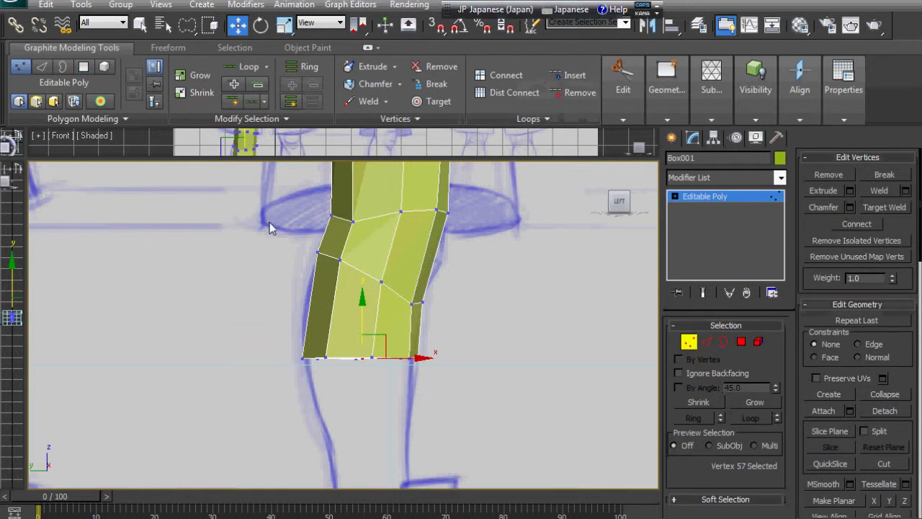
pyautogui.moveTo(266, 248); pyautogui.dragTo(331, 270)
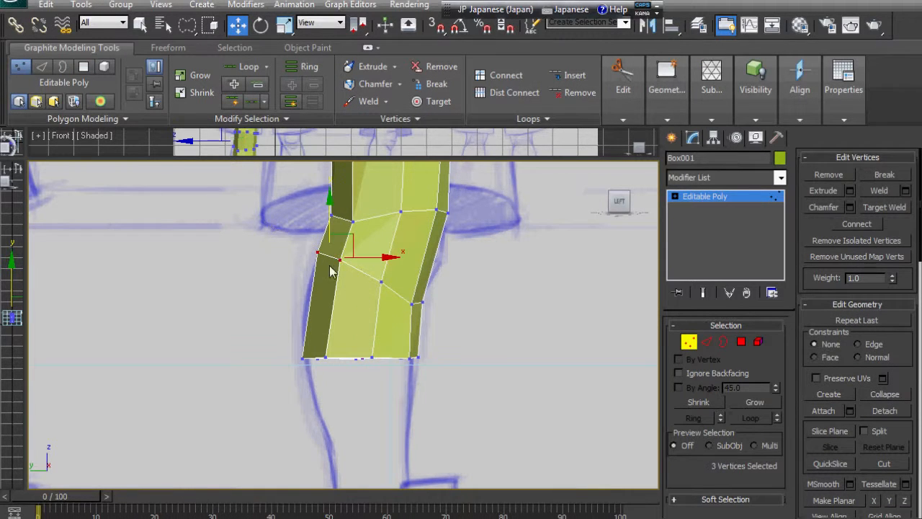
pyautogui.moveTo(391, 257); pyautogui.dragTo(399, 258)
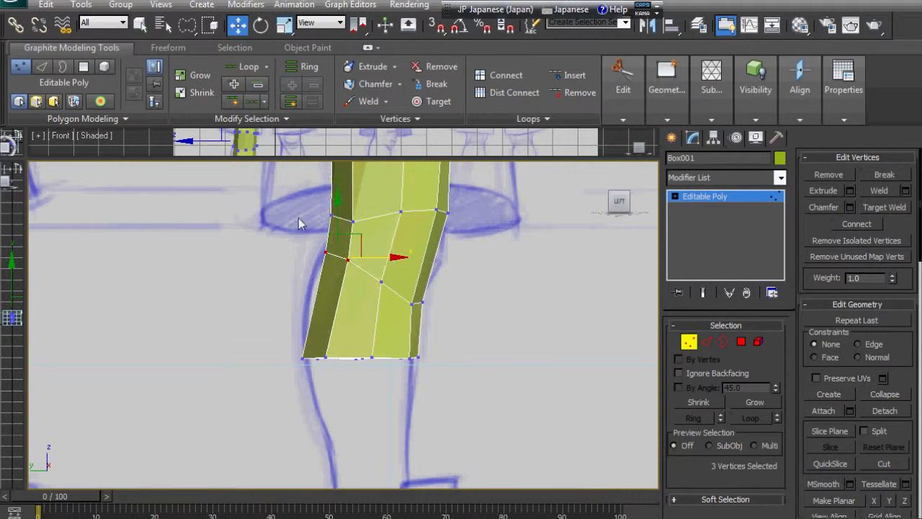
pyautogui.moveTo(313, 268); pyautogui.dragTo(363, 206)
pyautogui.moveTo(388, 236); pyautogui.dragTo(392, 238)
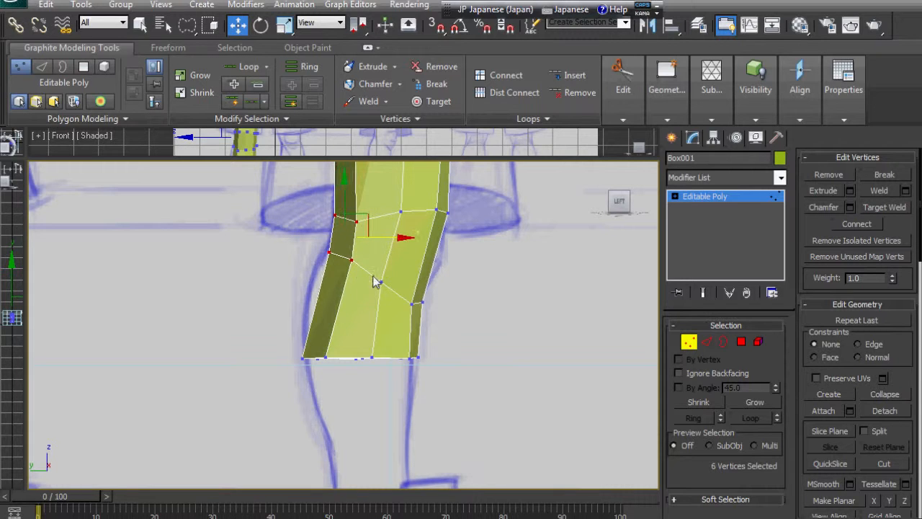
# - Raise the rear and middle vertices of the calf's lowest ring so that its edge slopes down toward the shin
pyautogui.moveTo(326, 333); pyautogui.dragTo(324, 335)
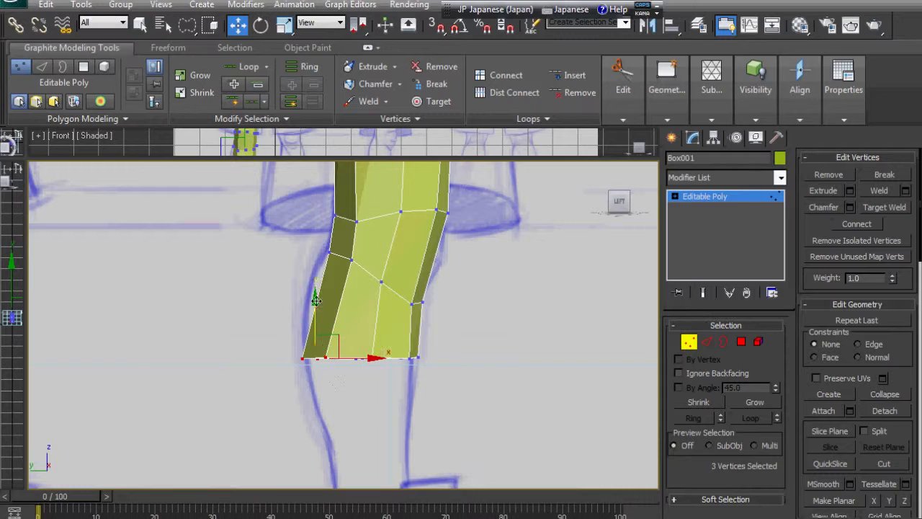
pyautogui.moveTo(316, 301); pyautogui.dragTo(315, 287)
pyautogui.moveTo(355, 344); pyautogui.dragTo(357, 347)
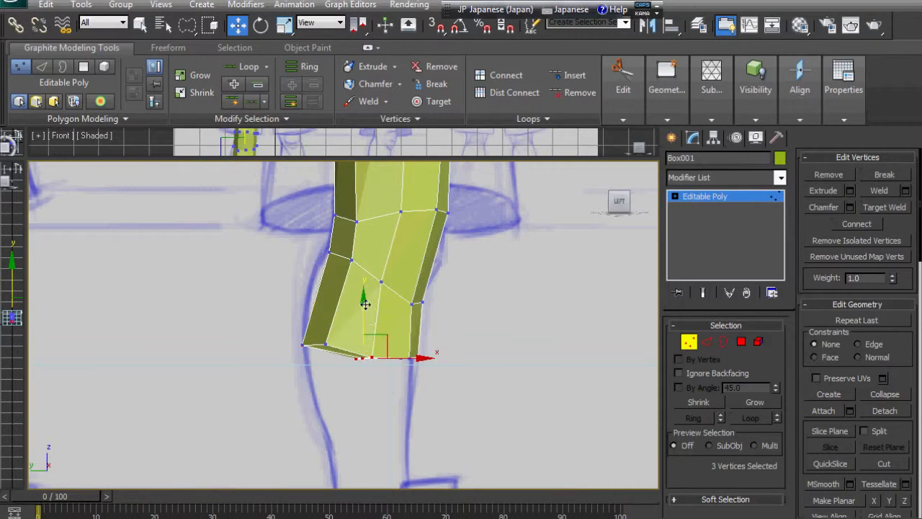
pyautogui.moveTo(366, 297); pyautogui.dragTo(367, 291)
# - Switch to polygon editing and extrude the four calf end polygons down toward the ankle
pyautogui.keyDown('alt'); pyautogui.moveTo(548, 399); pyautogui.dragTo(513, 375, button='middle'); pyautogui.keyUp('alt')
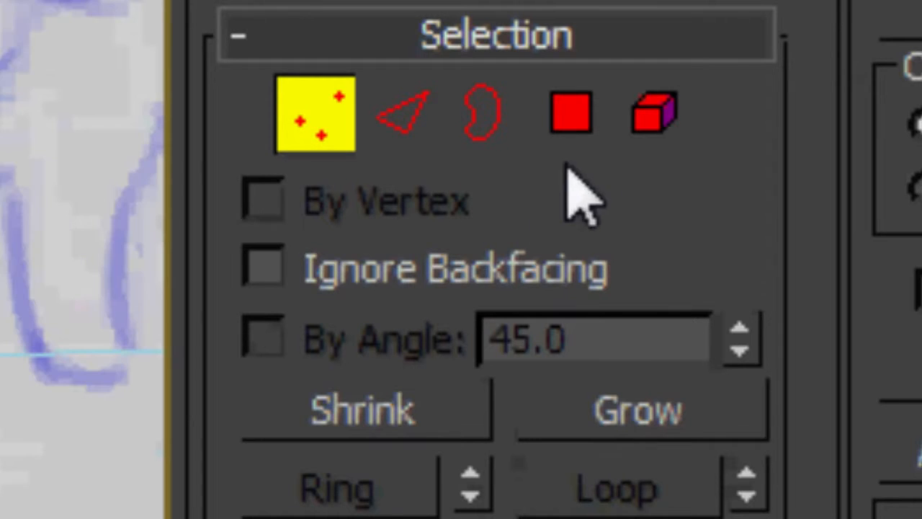
pyautogui.click(571, 113)
pyautogui.press('1')
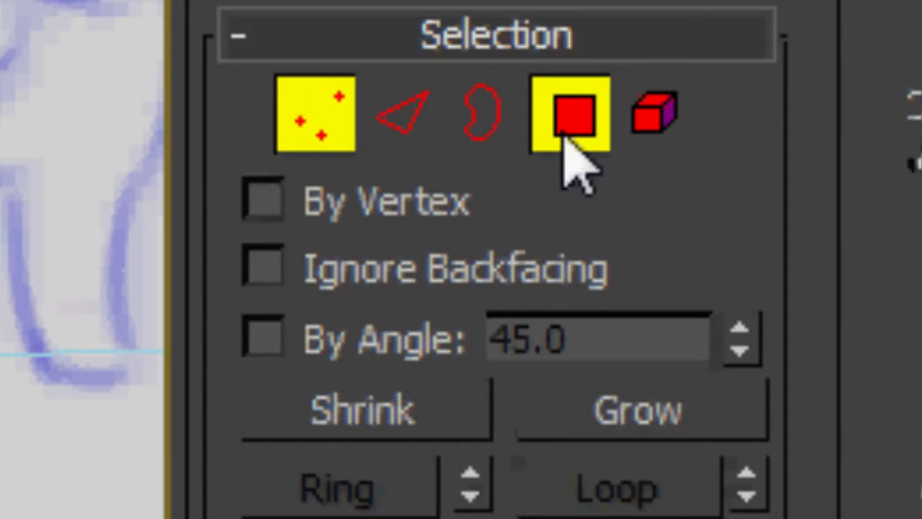
pyautogui.click(564, 135)
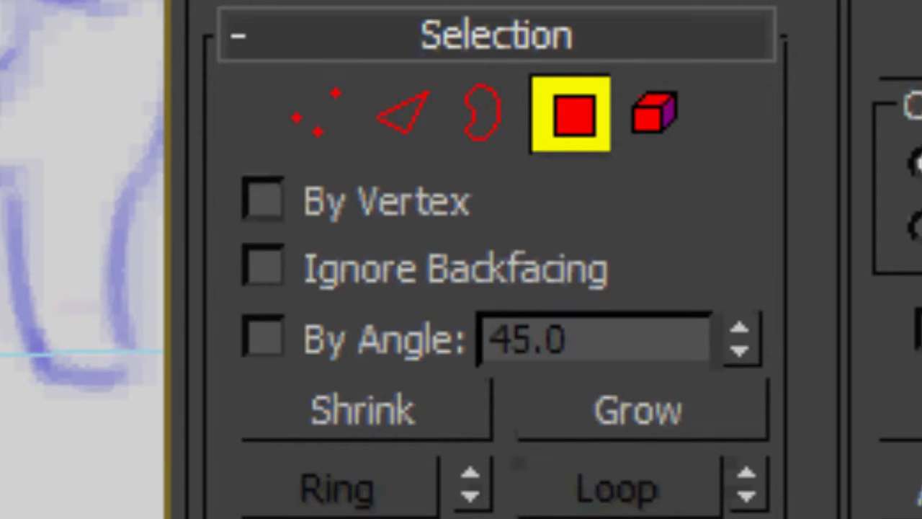
pyautogui.scroll(8, 461, 283)
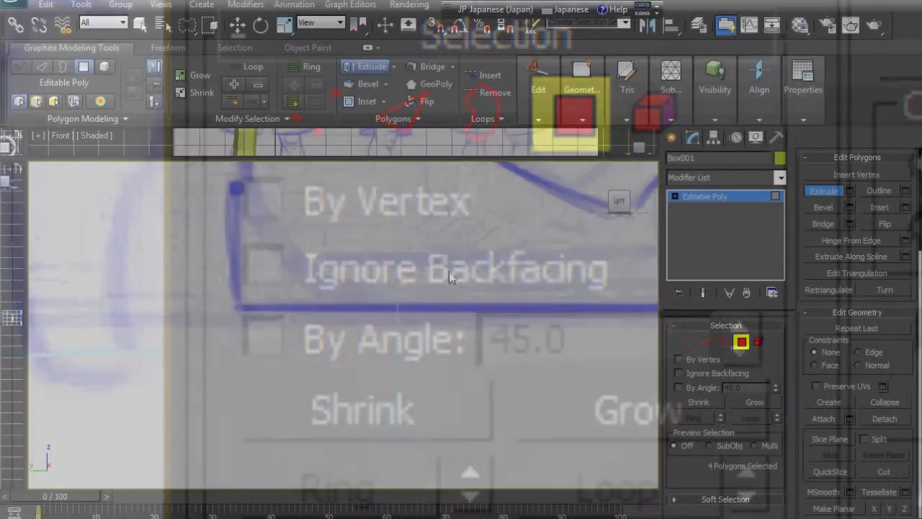
pyautogui.moveTo(428, 230); pyautogui.dragTo(434, 304, button='middle')
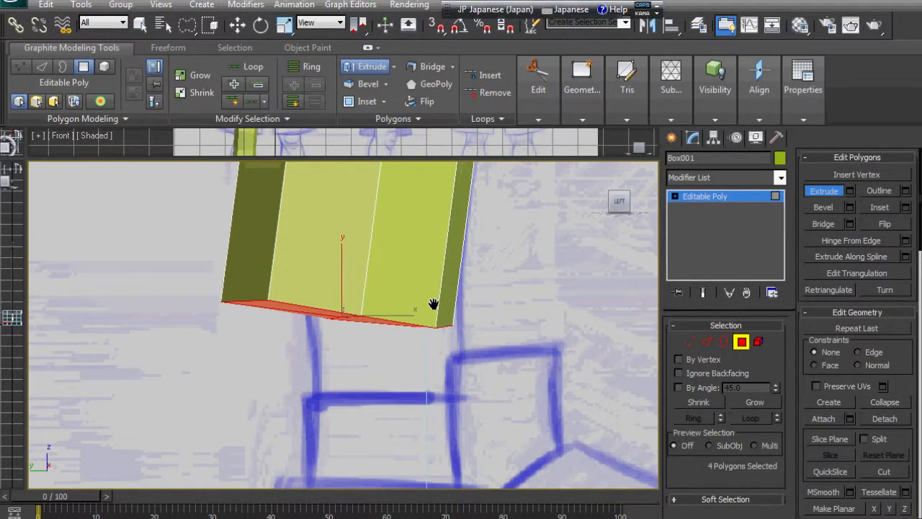
# - Turn on see-through display for the leg model so the reference drawing shows through it
pyautogui.press('w')
pyautogui.rightClick(430, 291)
pyautogui.click(475, 378)
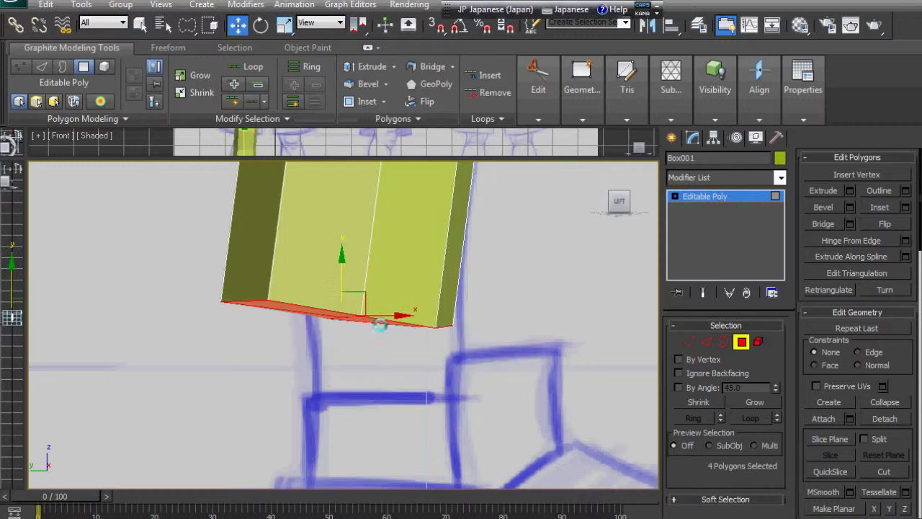
pyautogui.click(517, 478)
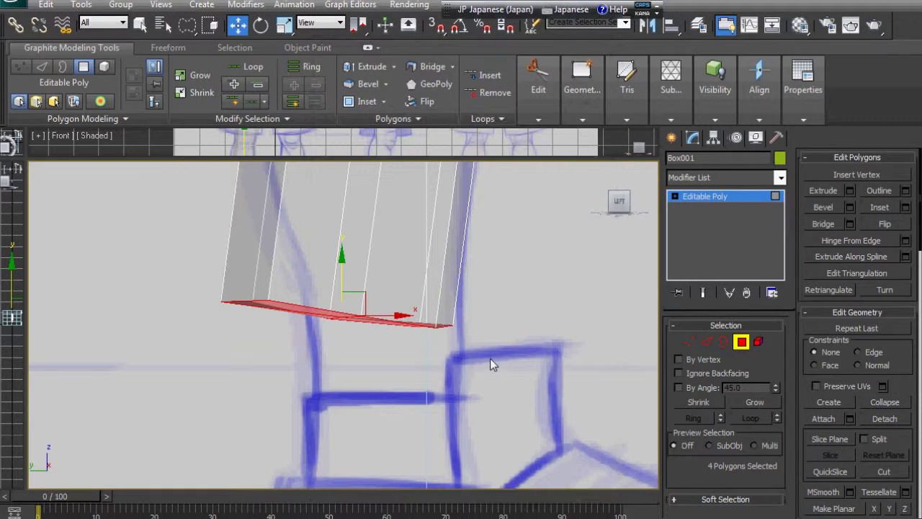
# - Raise, shift and scale the calf's lower end polygons so the section narrows to the reference ankle's width
pyautogui.moveTo(348, 263); pyautogui.dragTo(351, 232)
pyautogui.moveTo(397, 284); pyautogui.dragTo(440, 286)
pyautogui.press('e')
pyautogui.press('r')
pyautogui.press('w')
pyautogui.press('r')
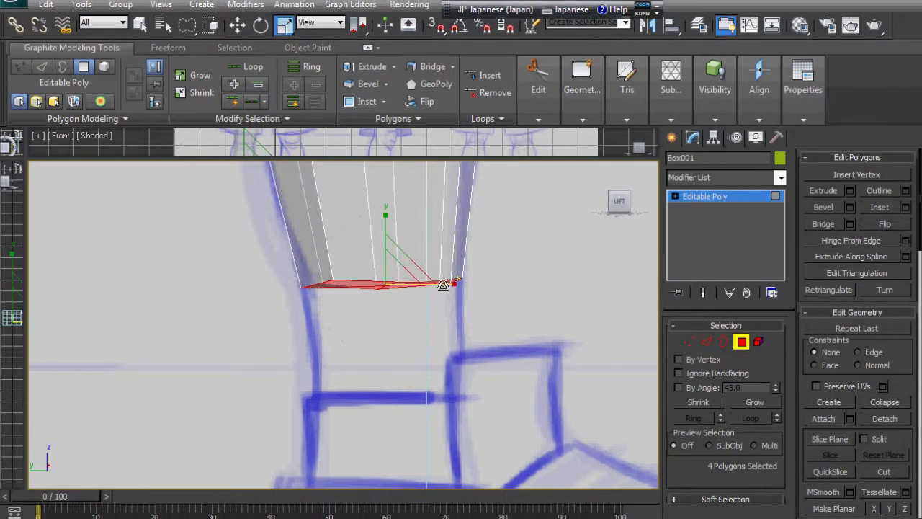
pyautogui.press('w')
pyautogui.press('r')
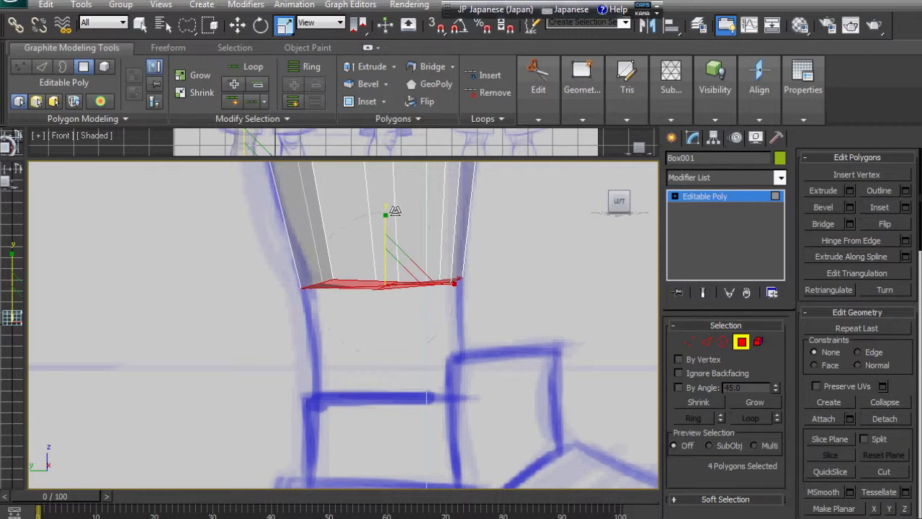
pyautogui.scroll(-4, 417, 234)
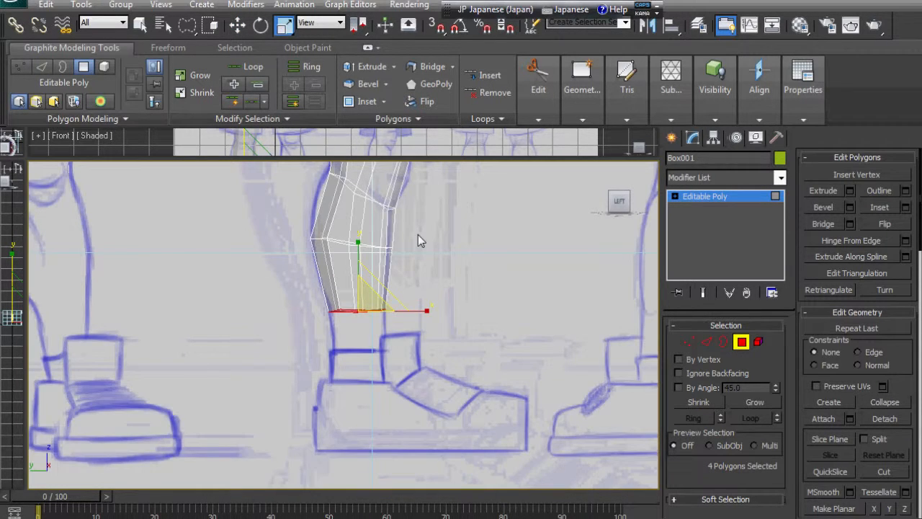
pyautogui.scroll(3, 418, 234)
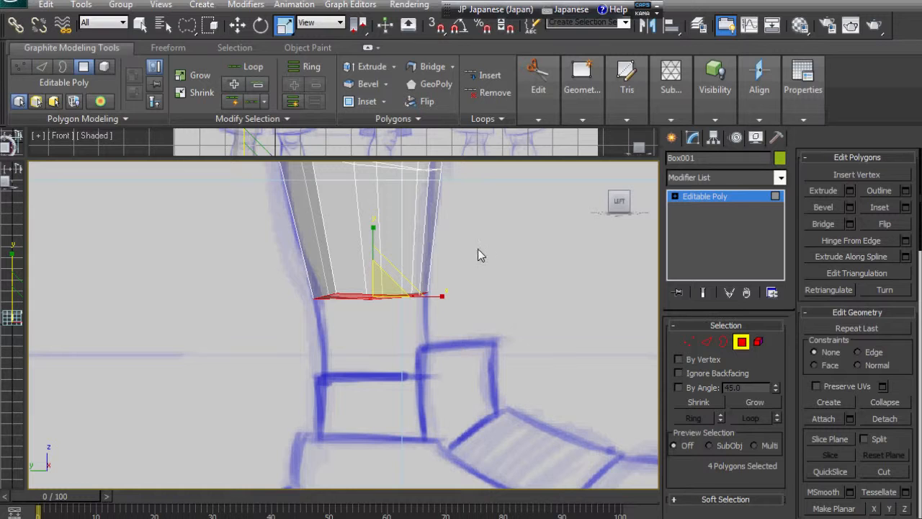
# - Extrude the four ankle end polygons down to the top of the shoe and again down to the sole line
pyautogui.click(823, 192)
pyautogui.moveTo(387, 292); pyautogui.dragTo(406, 157)
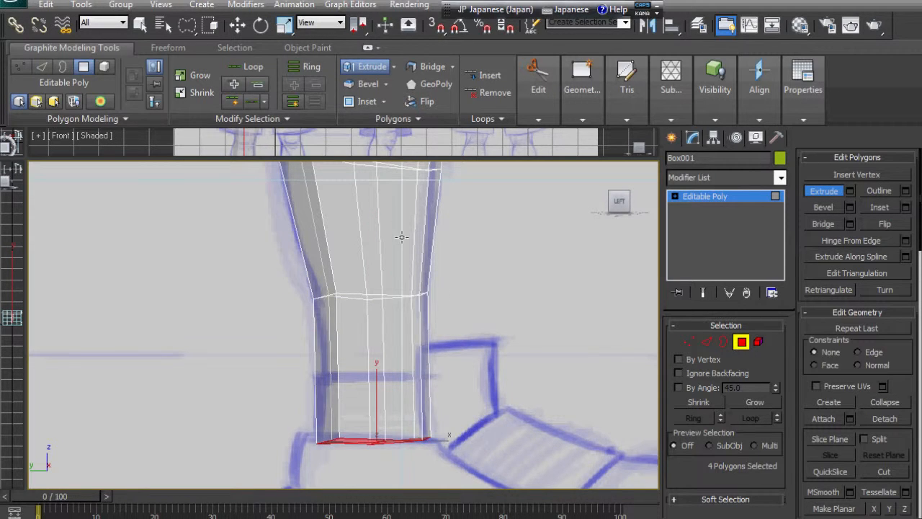
pyautogui.moveTo(483, 375); pyautogui.dragTo(475, 336, button='middle')
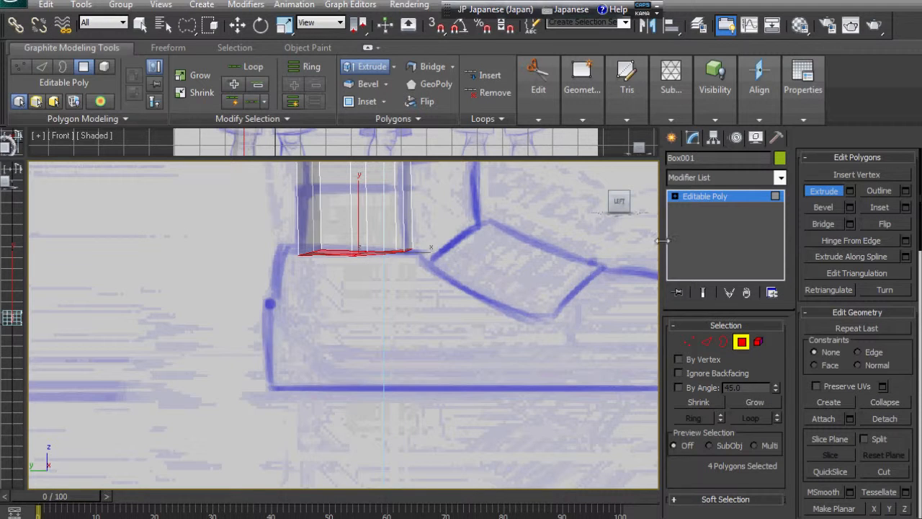
pyautogui.moveTo(393, 251); pyautogui.dragTo(466, 277)
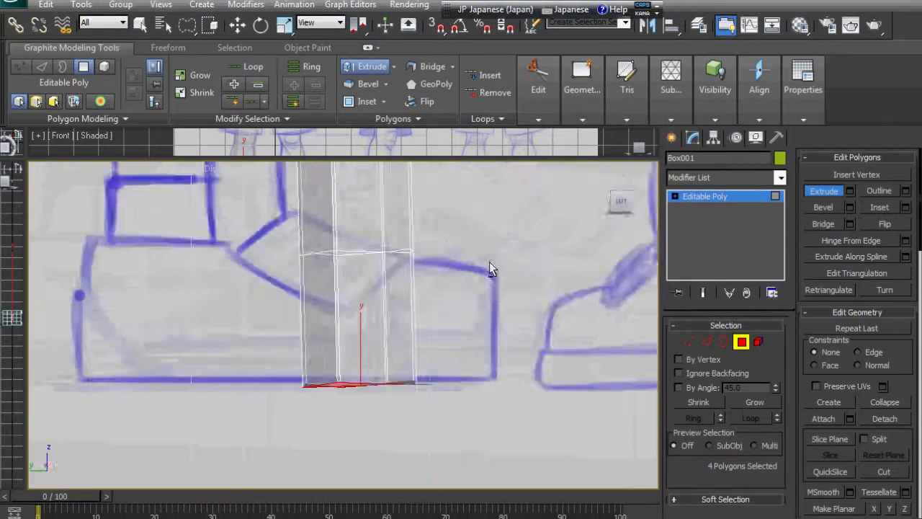
# - Move the lowest rear vertices of the new section backward to flare out the heel
pyautogui.click(689, 342)
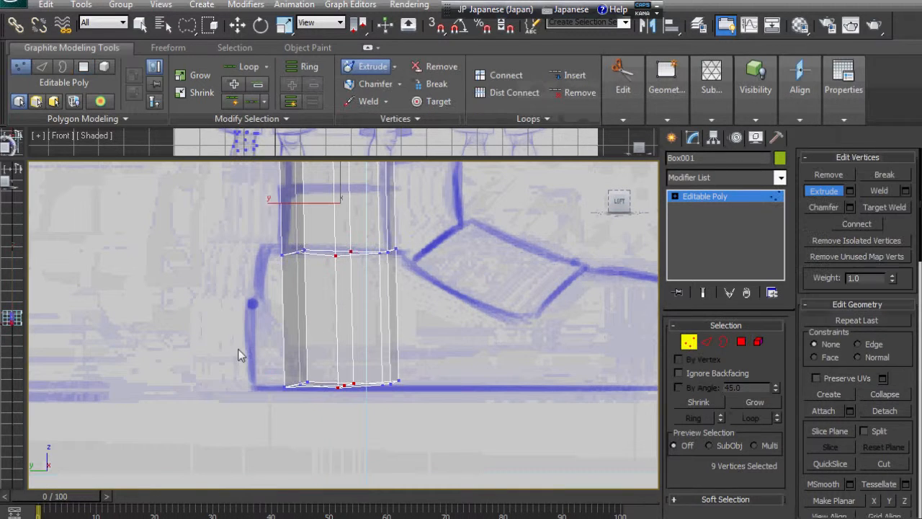
pyautogui.moveTo(241, 350)
pyautogui.mouseDown()
pyautogui.moveTo(313, 403)
pyautogui.moveTo(250, 373)
pyautogui.moveTo(210, 383)
pyautogui.mouseUp()
pyautogui.press('w')
# - Select the two front polygons of the lowest section and extrude them forward to form the foot
pyautogui.moveTo(421, 416)
pyautogui.keyDown('alt'); pyautogui.mouseDown(button='middle')
pyautogui.moveTo(455, 346)
pyautogui.moveTo(446, 365)
pyautogui.moveTo(497, 446)
pyautogui.moveTo(581, 399)
pyautogui.moveTo(579, 366)
pyautogui.mouseUp(button='middle'); pyautogui.keyUp('alt')
pyautogui.press('4')
pyautogui.press('f')
pyautogui.keyDown('ctrl'); pyautogui.click(415, 351); pyautogui.keyUp('ctrl')
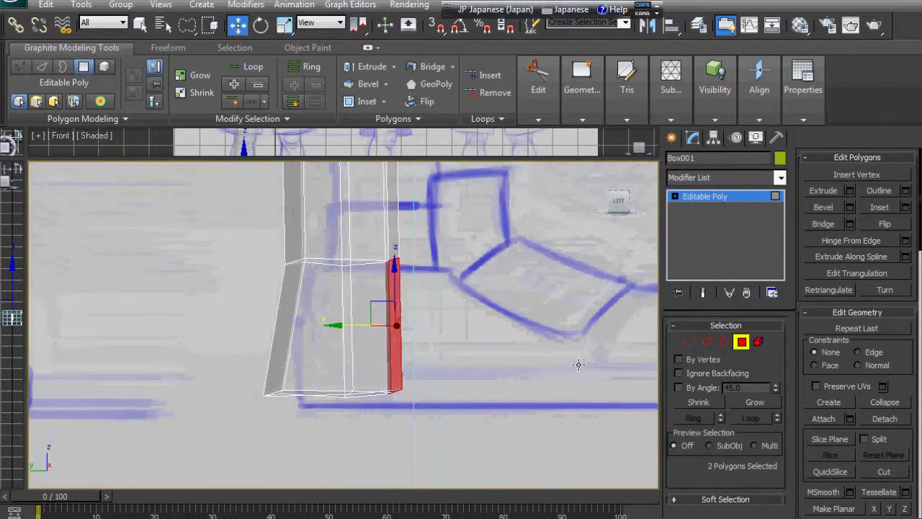
pyautogui.press('l')
pyautogui.press('l')
pyautogui.scroll(8, 582, 365)
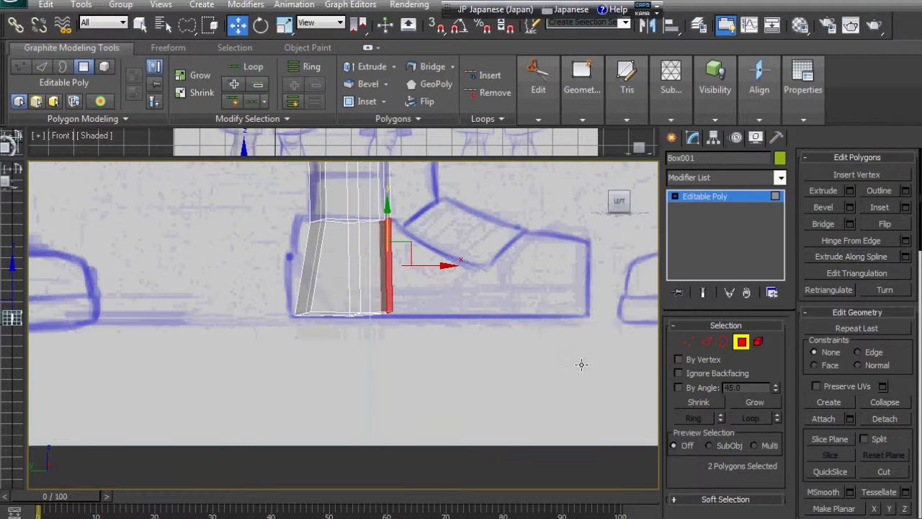
pyautogui.click(823, 190)
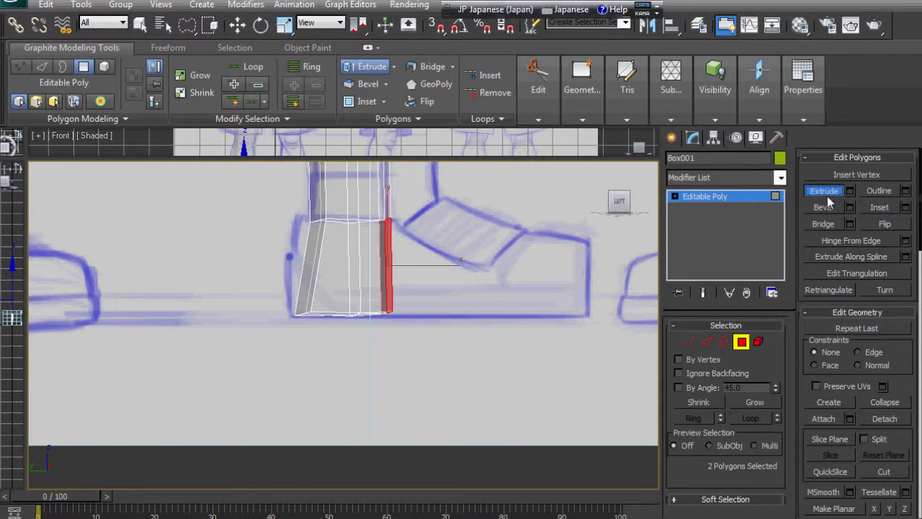
pyautogui.keyDown('alt'); pyautogui.moveTo(475, 339); pyautogui.dragTo(377, 295, button='middle'); pyautogui.keyUp('alt')
pyautogui.moveTo(377, 295); pyautogui.dragTo(571, 296)
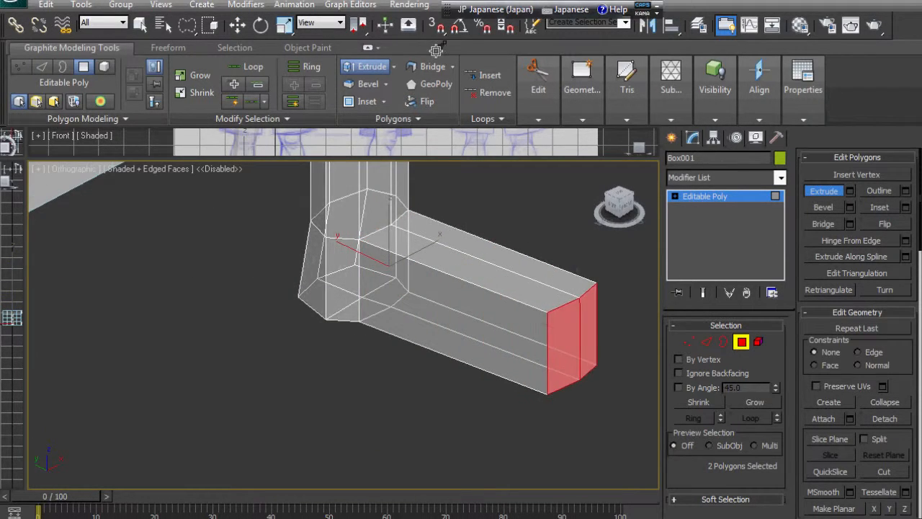
# - Pull the foot's front end polygons back in the left view to line up with the reference shoe's toe
pyautogui.press('l')
pyautogui.scroll(-5, 514, 329)
pyautogui.scroll(6, 514, 329)
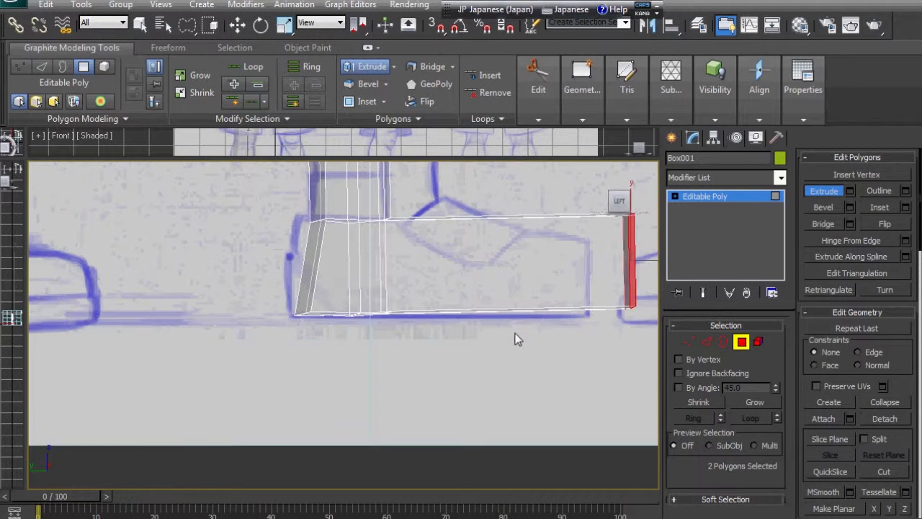
pyautogui.press('w')
pyautogui.moveTo(630, 279); pyautogui.dragTo(565, 325, button='middle')
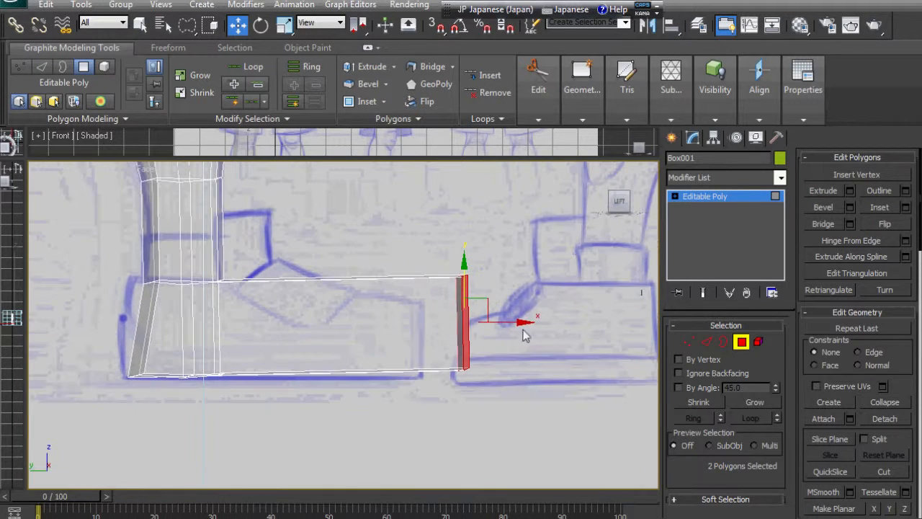
pyautogui.moveTo(523, 327); pyautogui.dragTo(473, 335)
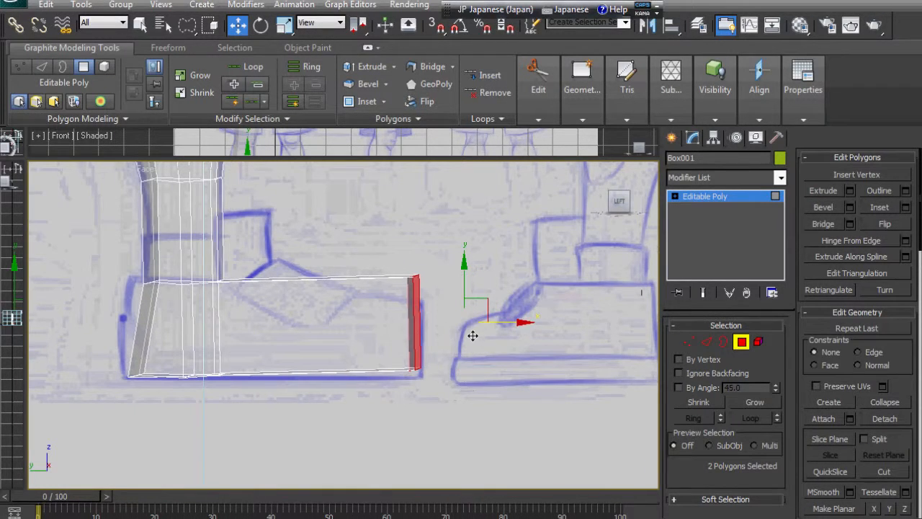
# - Lower the toe's upper vertices, shift the toe slightly backward, and raise the vertices where the ankle meets the instep
pyautogui.click(688, 342)
pyautogui.moveTo(444, 262); pyautogui.dragTo(370, 310)
pyautogui.moveTo(415, 220); pyautogui.dragTo(417, 255)
pyautogui.moveTo(520, 302); pyautogui.dragTo(384, 408)
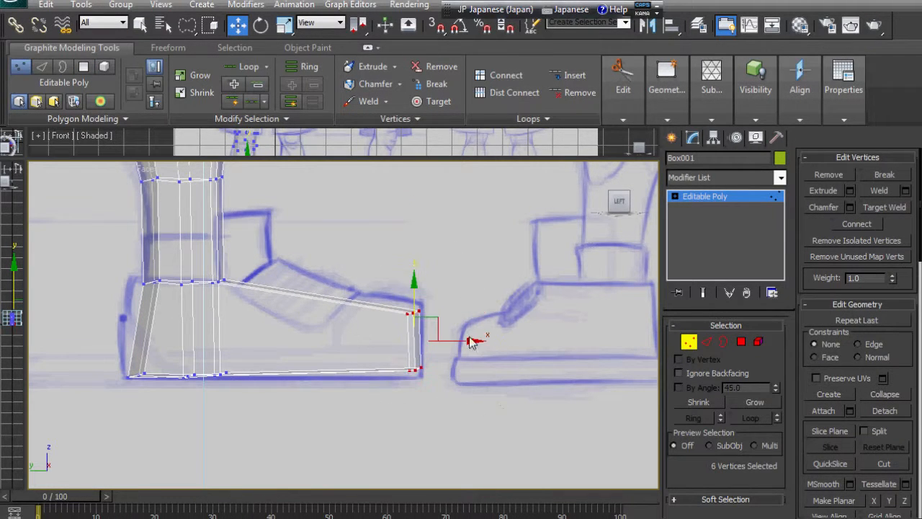
pyautogui.moveTo(473, 341); pyautogui.dragTo(458, 342)
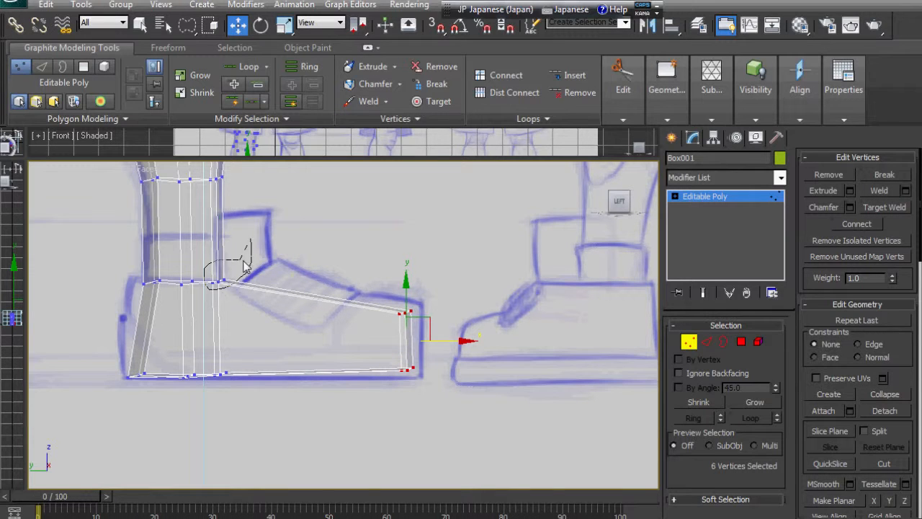
pyautogui.moveTo(244, 267)
pyautogui.mouseDown()
pyautogui.moveTo(232, 263)
pyautogui.moveTo(247, 251)
pyautogui.moveTo(238, 246)
pyautogui.mouseUp()
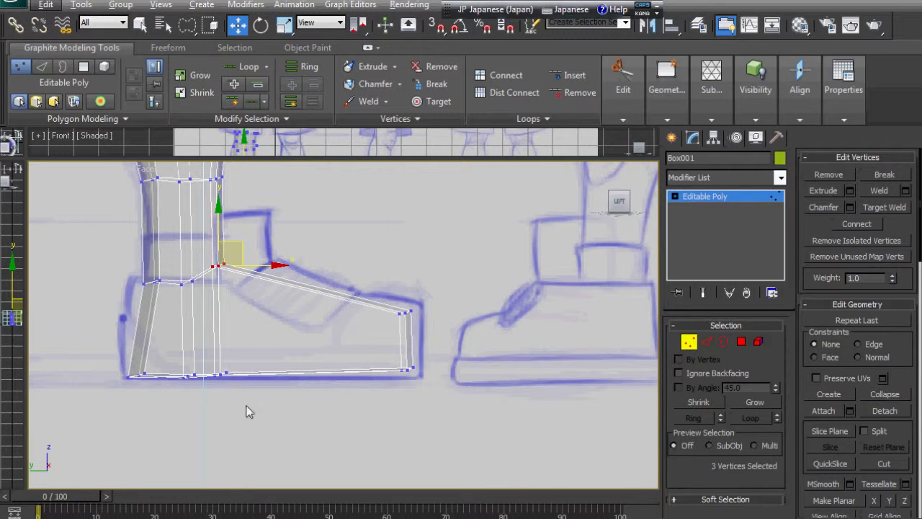
# - Raise the rear sole vertices slightly, then use Swift Loop to add two edge loops across the foot and one around its sides
pyautogui.moveTo(226, 372); pyautogui.dragTo(179, 360)
pyautogui.moveTo(183, 318); pyautogui.dragTo(182, 311)
pyautogui.press('1')
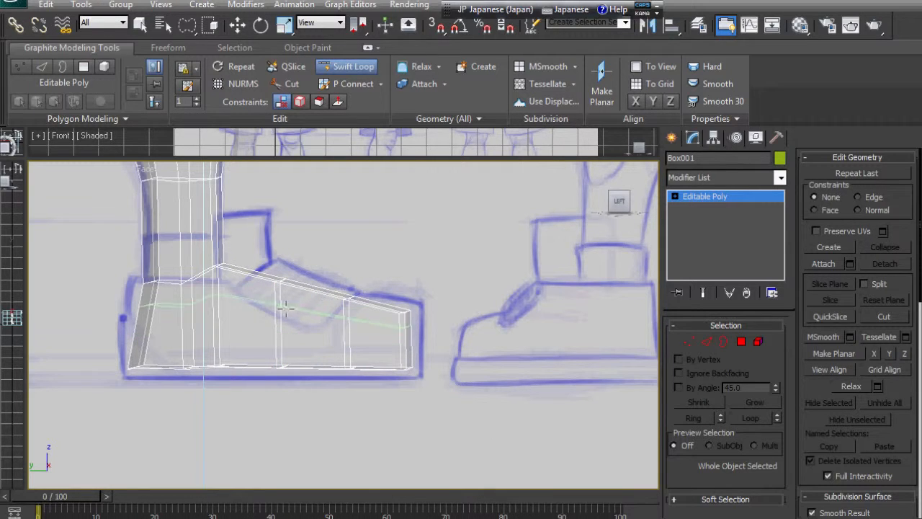
pyautogui.keyDown('alt'); pyautogui.moveTo(565, 345); pyautogui.dragTo(594, 373, button='middle'); pyautogui.keyUp('alt')
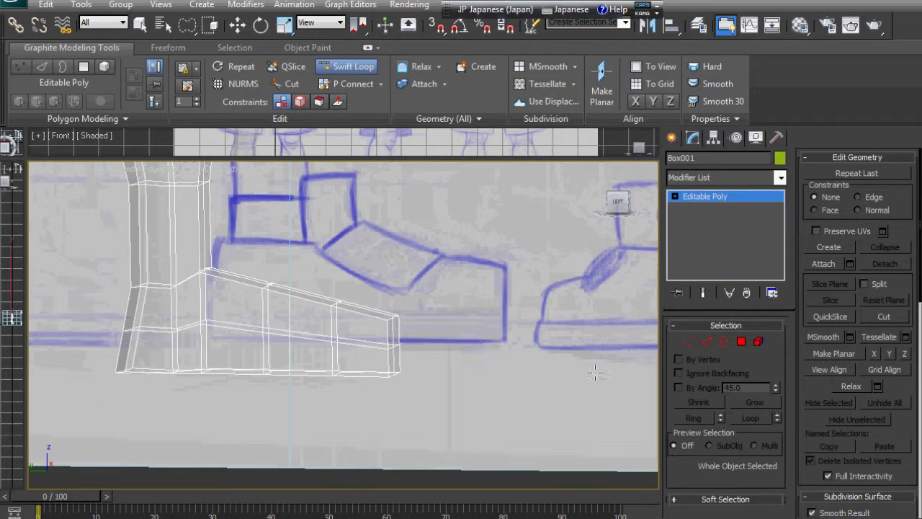
# - Lower the upper vertices of the two new cross loops in the left view to shape the instep and forefoot
pyautogui.click(689, 342)
pyautogui.press('l')
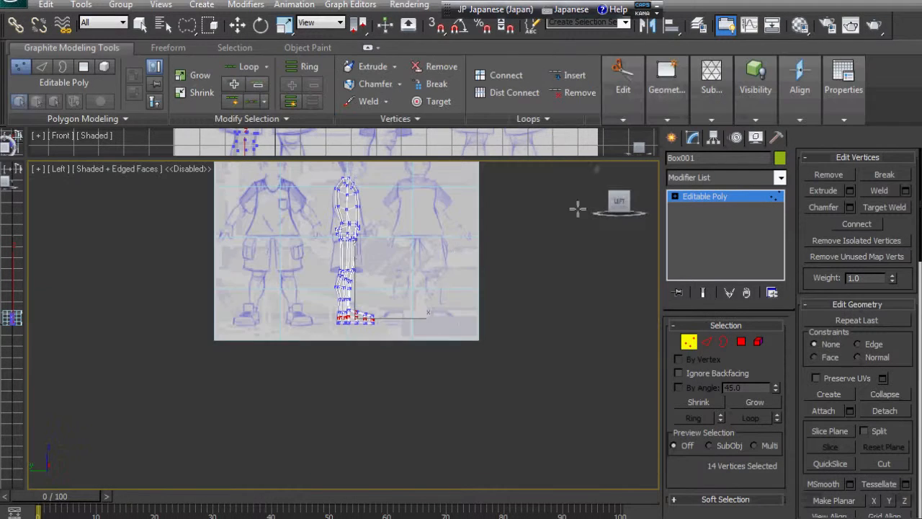
pyautogui.scroll(10, 459, 294)
pyautogui.scroll(-5, 487, 311)
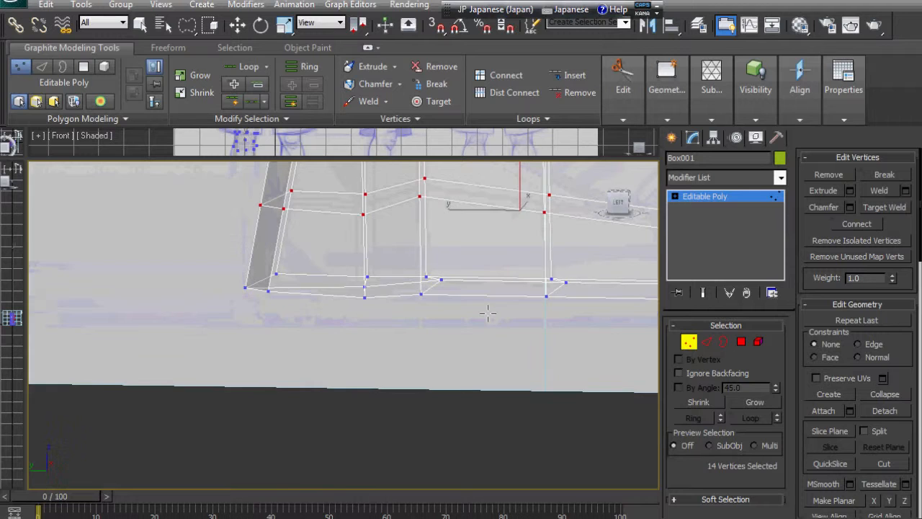
pyautogui.scroll(6, 487, 312)
pyautogui.moveTo(487, 311); pyautogui.dragTo(450, 350, button='middle')
pyautogui.scroll(-5, 450, 350)
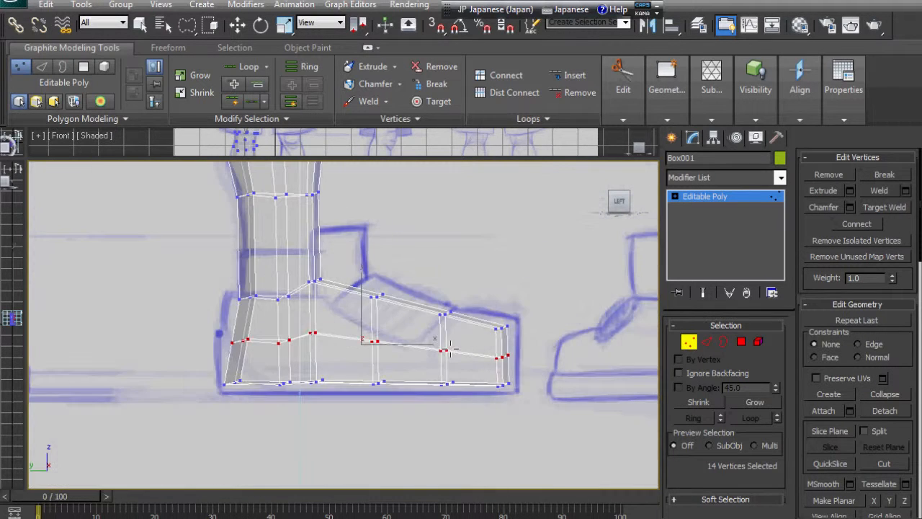
pyautogui.scroll(5, 451, 351)
pyautogui.scroll(-5, 450, 350)
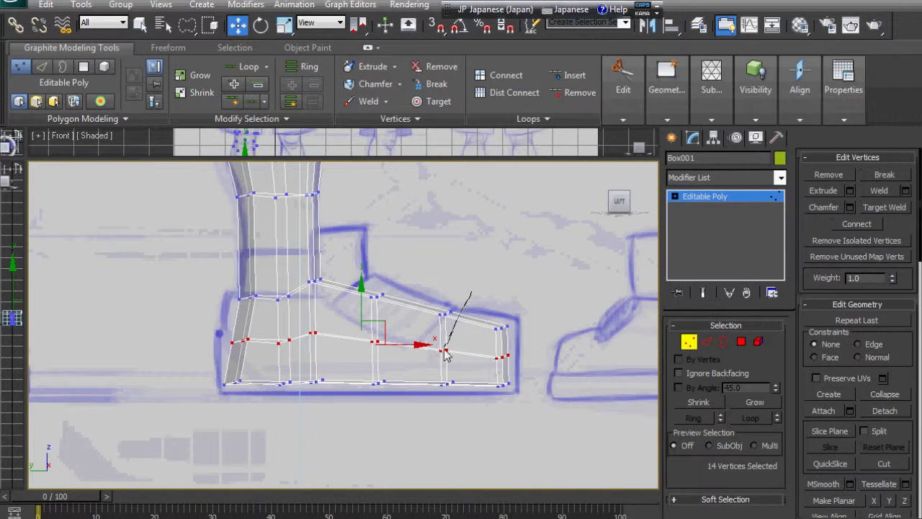
pyautogui.moveTo(497, 292); pyautogui.dragTo(463, 306)
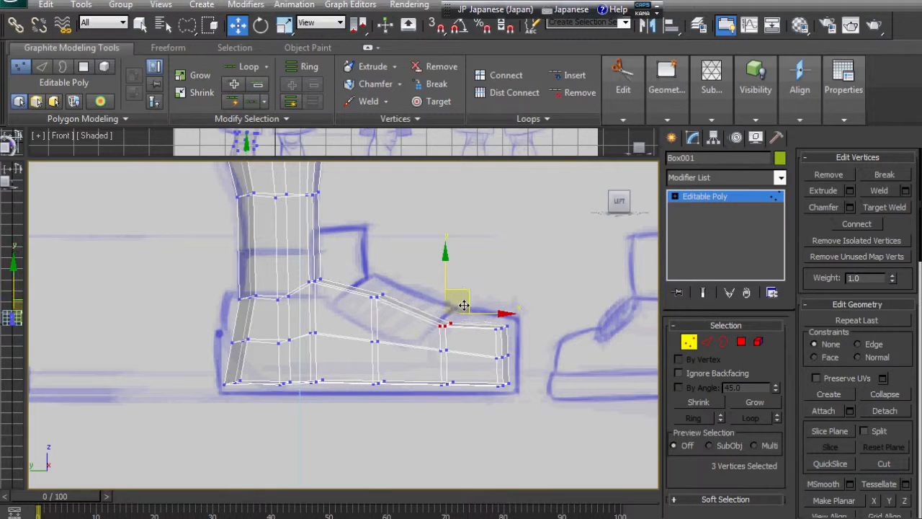
pyautogui.moveTo(408, 275)
pyautogui.mouseDown()
pyautogui.moveTo(393, 311)
pyautogui.moveTo(389, 271)
pyautogui.mouseUp()
pyautogui.moveTo(408, 281); pyautogui.dragTo(409, 287)
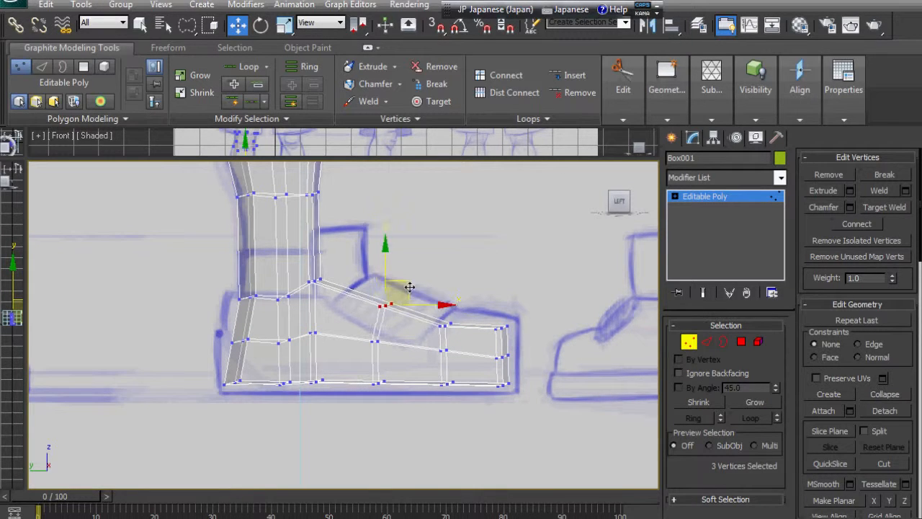
# - Pull the toe tip's upper and lower vertices back, leaving the middle row protruding to round the toe
pyautogui.moveTo(504, 343)
pyautogui.mouseDown()
pyautogui.moveTo(490, 323)
pyautogui.moveTo(517, 316)
pyautogui.mouseUp()
pyautogui.moveTo(517, 379); pyautogui.dragTo(484, 345)
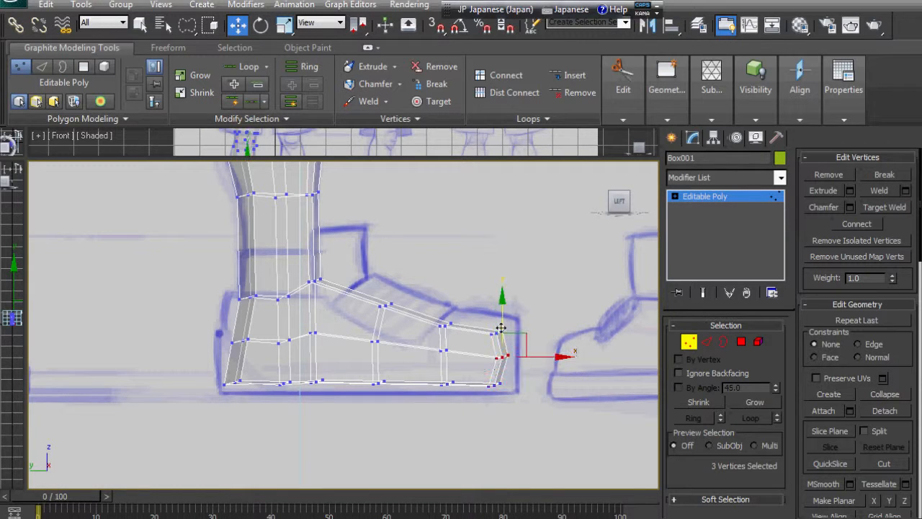
# - Select the six vertices along one side of the foot near the toe
pyautogui.keyDown('alt'); pyautogui.moveTo(502, 304); pyautogui.dragTo(405, 344, button='middle'); pyautogui.keyUp('alt')
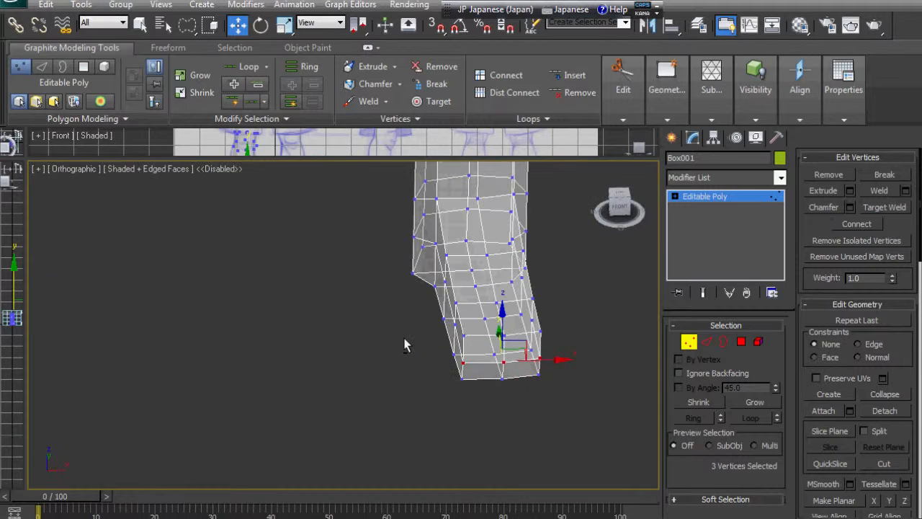
pyautogui.press('f')
pyautogui.scroll(6, 424, 328)
pyautogui.moveTo(401, 291)
pyautogui.keyDown('alt'); pyautogui.mouseDown(button='middle')
pyautogui.moveTo(392, 291)
pyautogui.moveTo(404, 300)
pyautogui.moveTo(404, 399)
pyautogui.mouseUp(button='middle'); pyautogui.keyUp('alt')
pyautogui.press('f')
pyautogui.scroll(6, 393, 292)
pyautogui.keyDown('alt'); pyautogui.moveTo(418, 332); pyautogui.dragTo(427, 296, button='middle'); pyautogui.keyUp('alt')
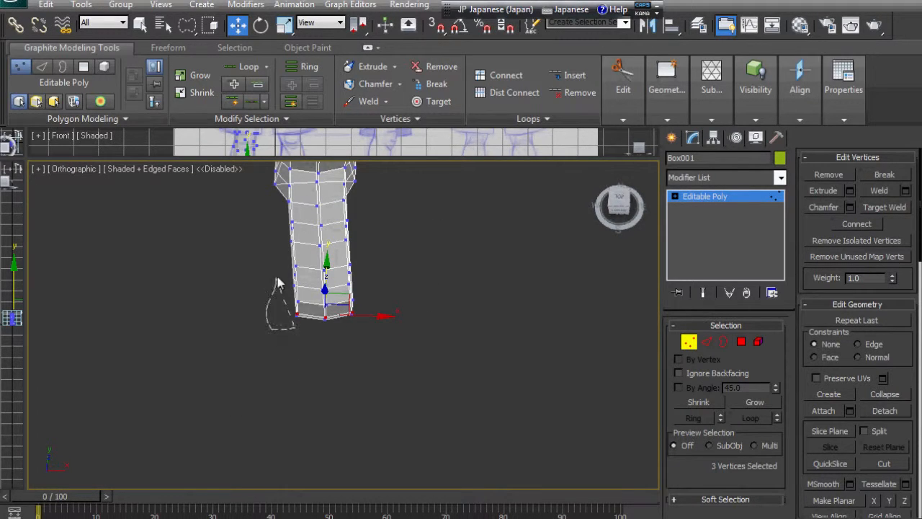
pyautogui.moveTo(314, 306); pyautogui.dragTo(324, 315)
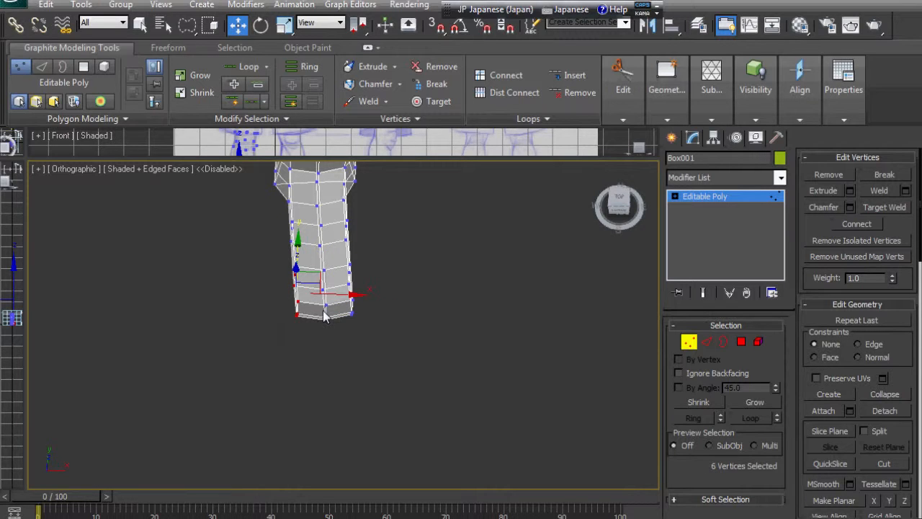
pyautogui.press('.')
pyautogui.press('.')
pyautogui.press('.')
pyautogui.press('.')
pyautogui.press(',')
pyautogui.press(',')
pyautogui.press(',')
pyautogui.press(',')
pyautogui.press(',')
pyautogui.press(',')
pyautogui.press('.')
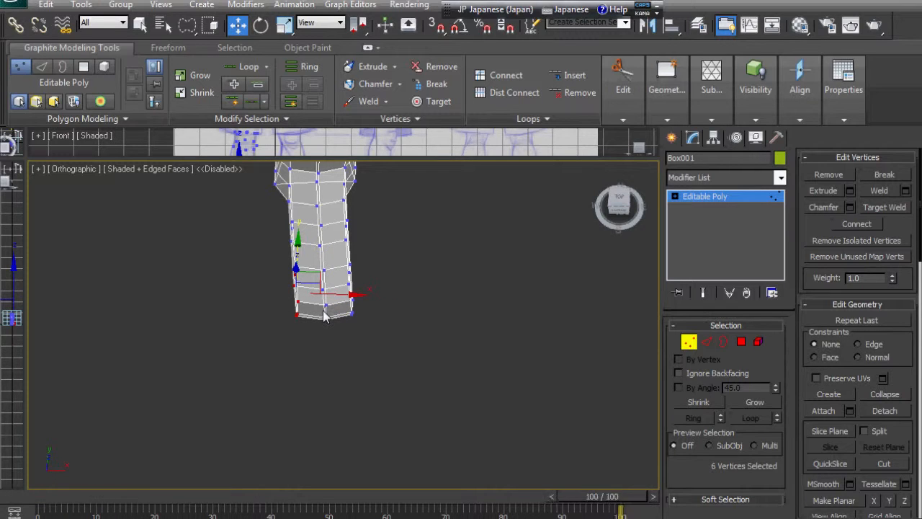
pyautogui.press('.')
pyautogui.keyDown('alt'); pyautogui.moveTo(484, 275); pyautogui.dragTo(477, 238, button='middle'); pyautogui.keyUp('alt')
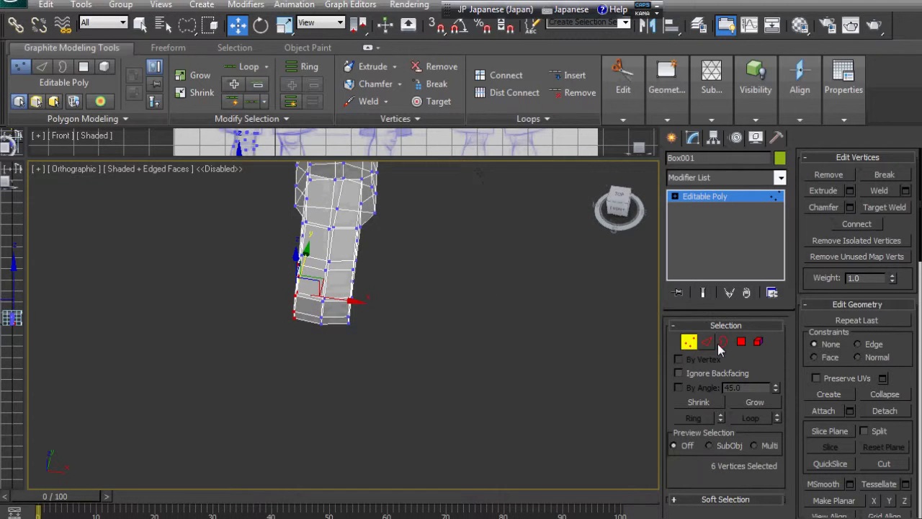
pyautogui.click(749, 403)
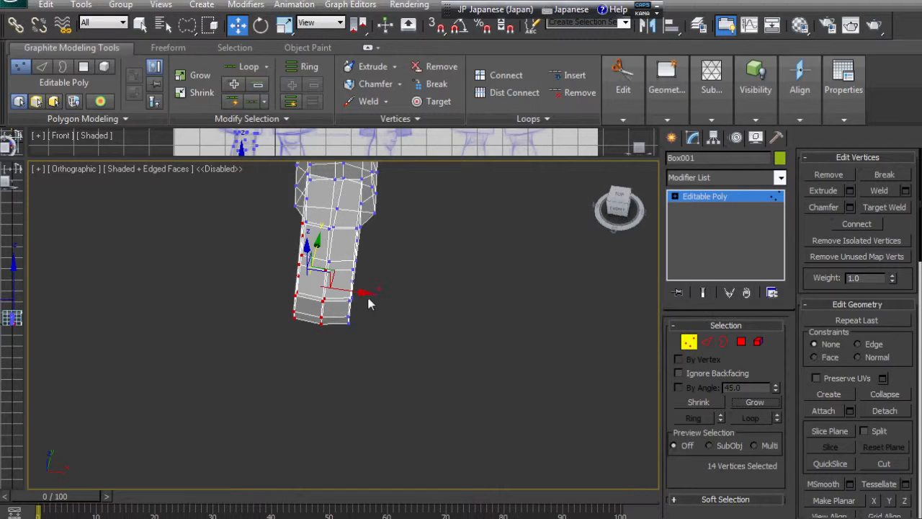
pyautogui.press('b')
pyautogui.press('v')
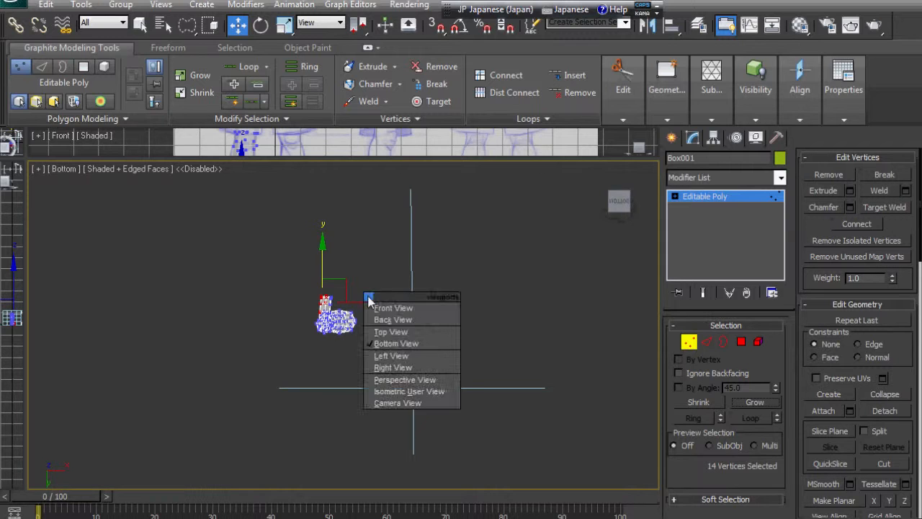
pyautogui.press('Escape')
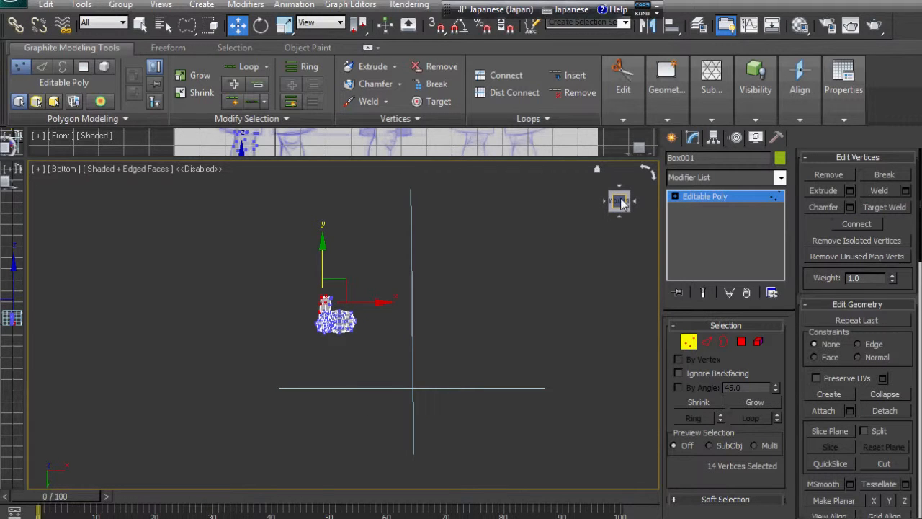
pyautogui.click(621, 203)
pyautogui.keyDown('alt'); pyautogui.moveTo(540, 252); pyautogui.dragTo(474, 304, button='middle'); pyautogui.keyUp('alt')
pyautogui.scroll(4, 474, 304)
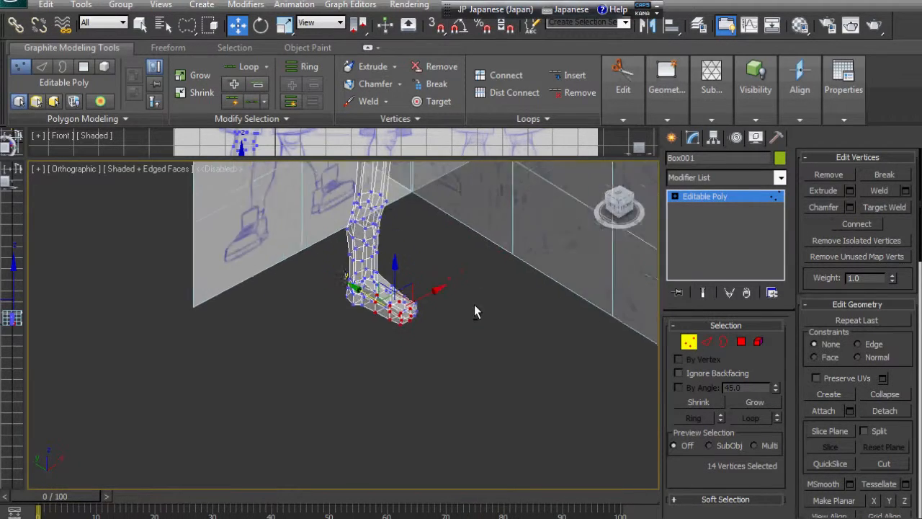
pyautogui.scroll(2, 474, 311)
pyautogui.click(405, 329)
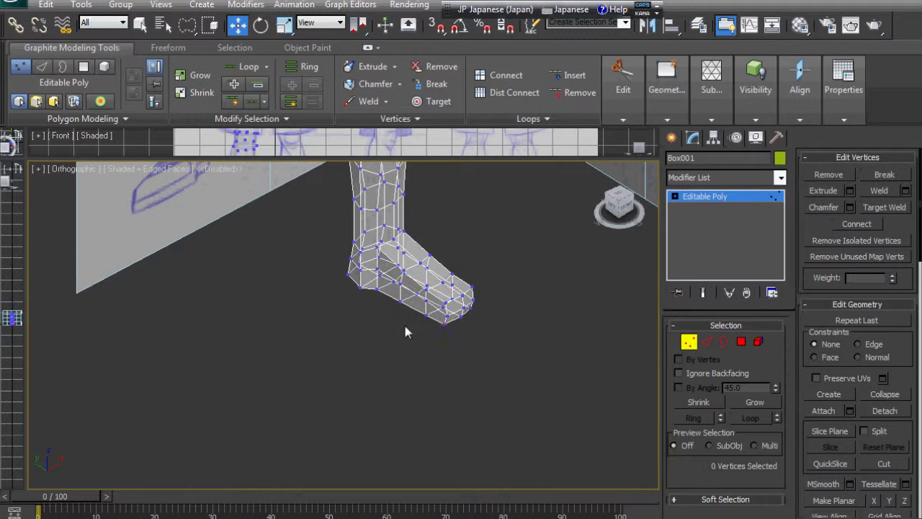
# - Select a lower vertex on the side of the forefoot and enable soft selection
pyautogui.click(405, 249)
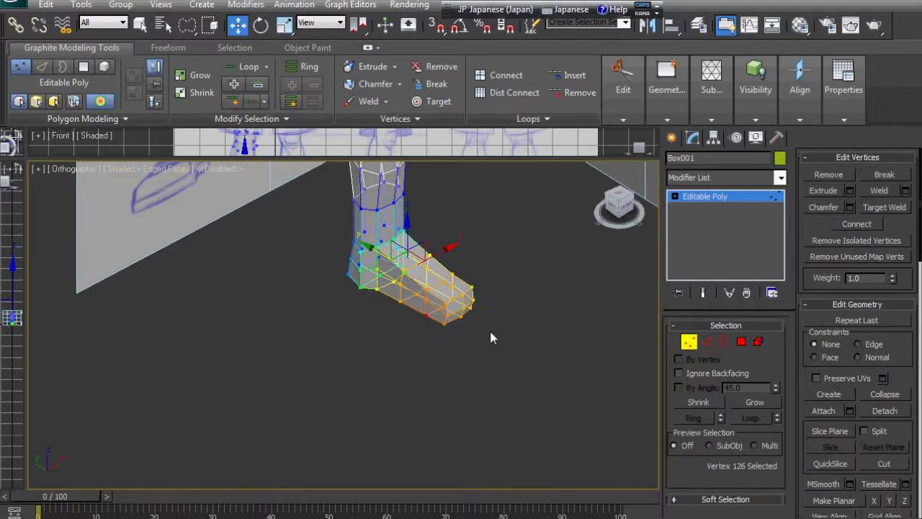
pyautogui.click(114, 119)
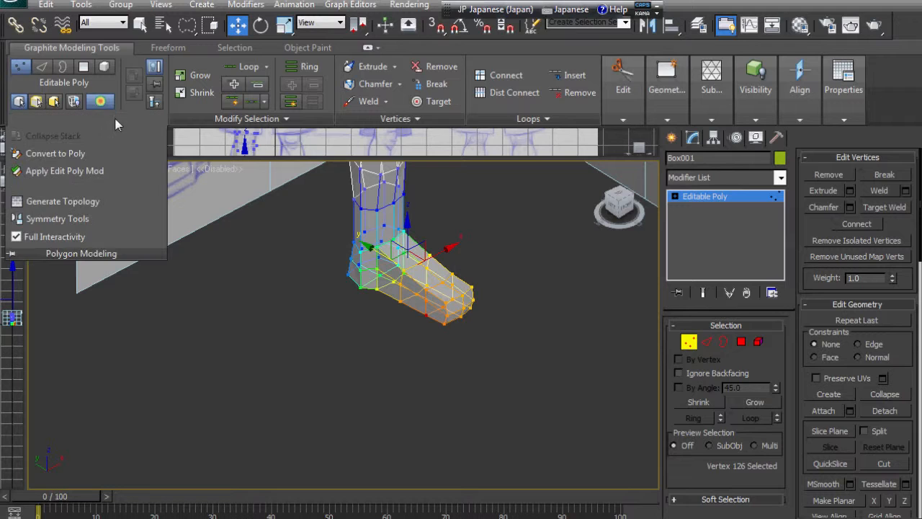
pyautogui.click(103, 101)
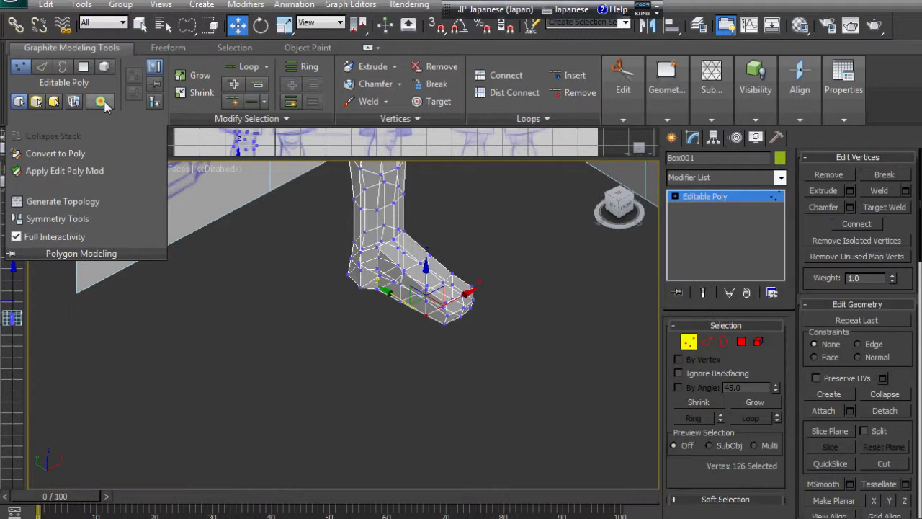
pyautogui.rightClick(106, 105)
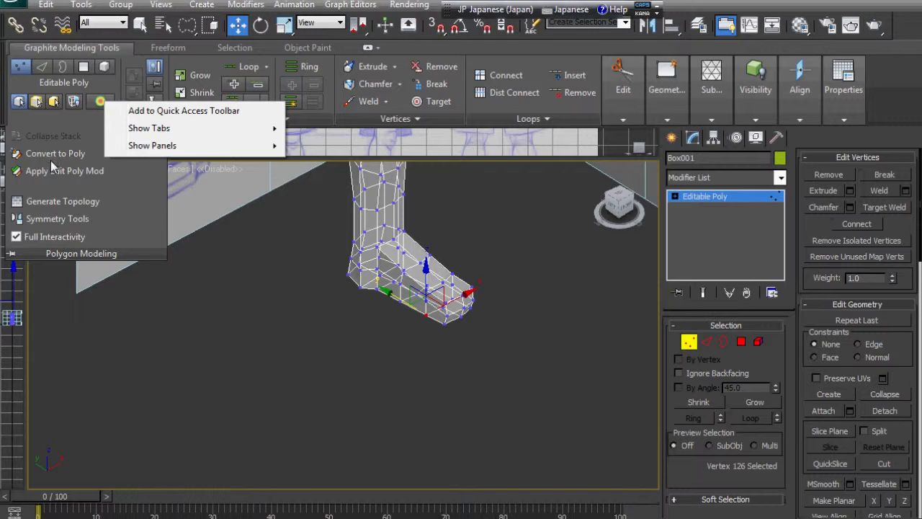
pyautogui.click(100, 102)
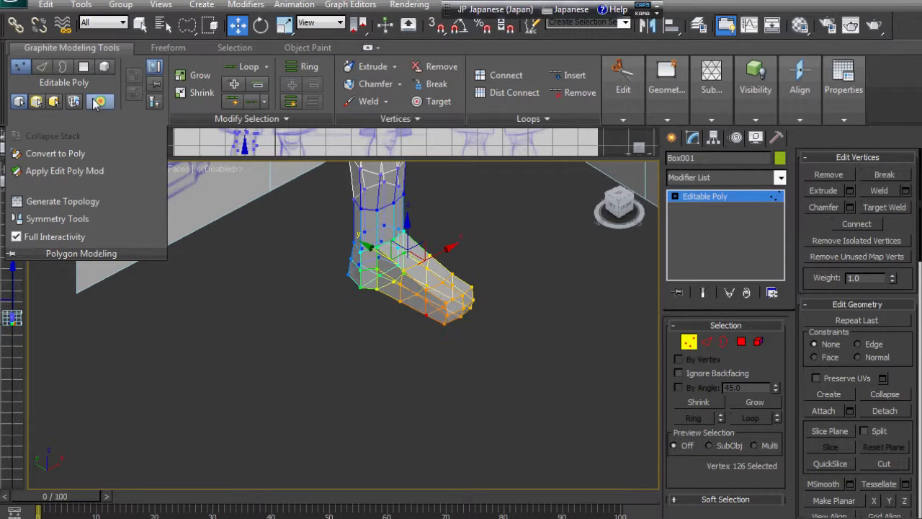
pyautogui.click(53, 101)
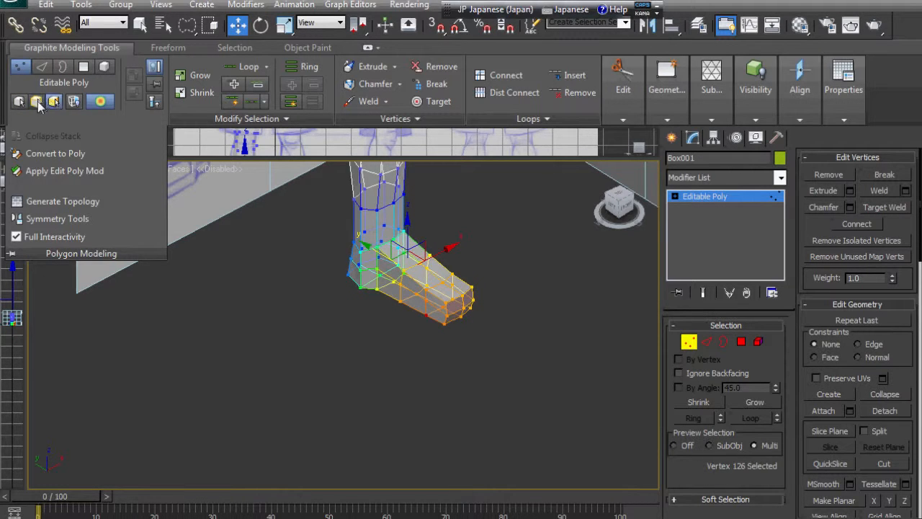
pyautogui.click(37, 103)
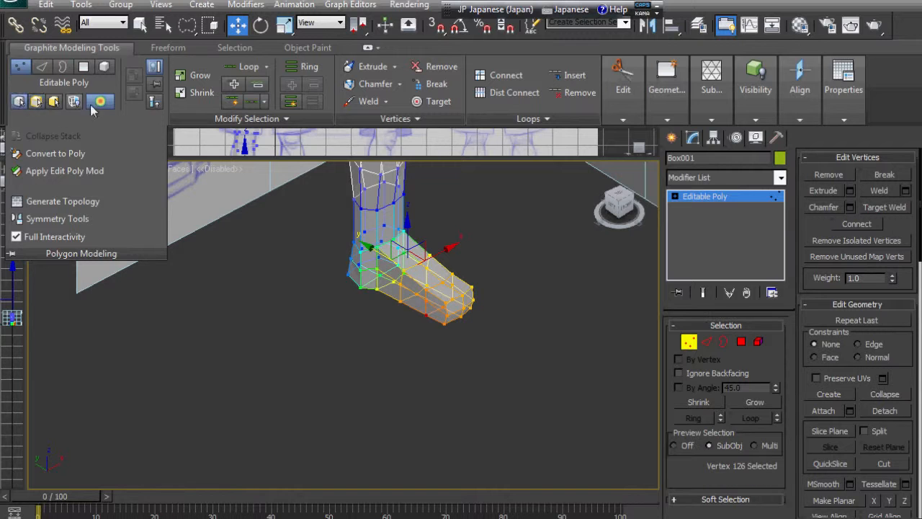
pyautogui.click(155, 106)
pyautogui.click(156, 67)
pyautogui.click(156, 67)
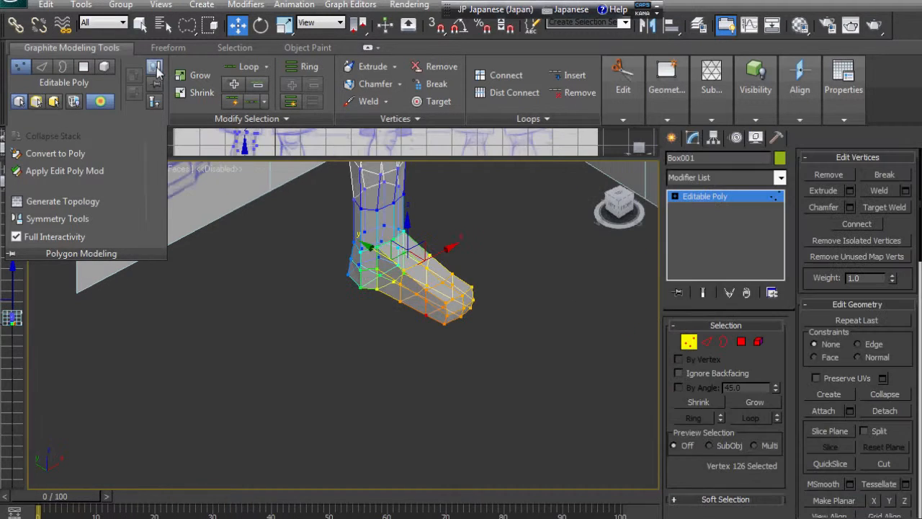
pyautogui.click(101, 102)
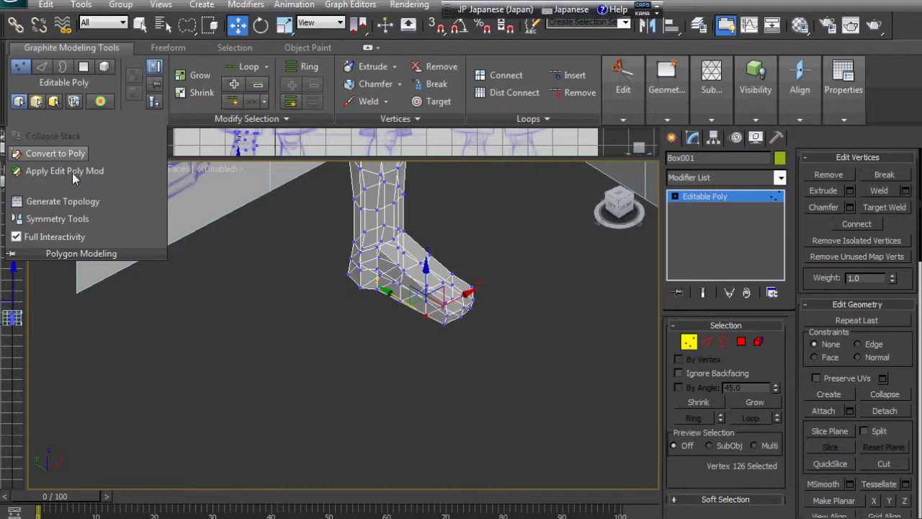
pyautogui.rightClick(101, 107)
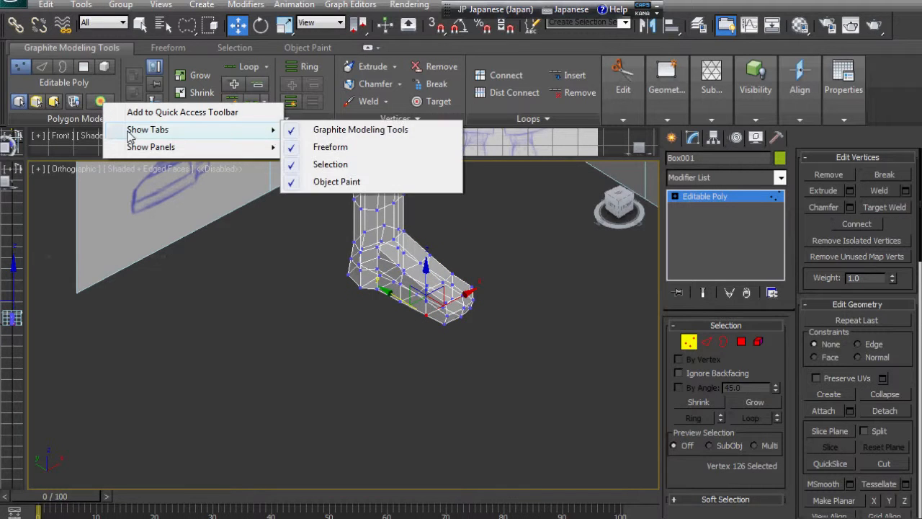
pyautogui.click(185, 119)
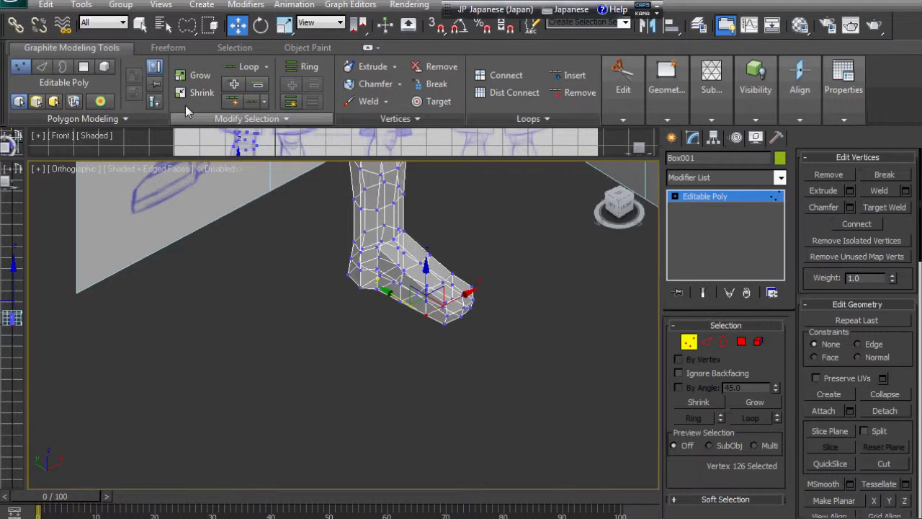
pyautogui.click(185, 2)
pyautogui.click(186, 1)
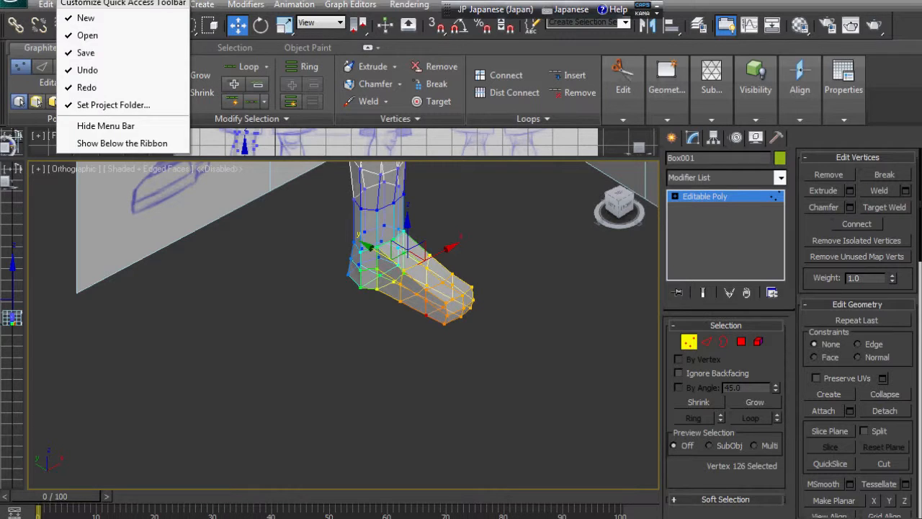
pyautogui.rightClick(101, 106)
pyautogui.moveTo(160, 144)
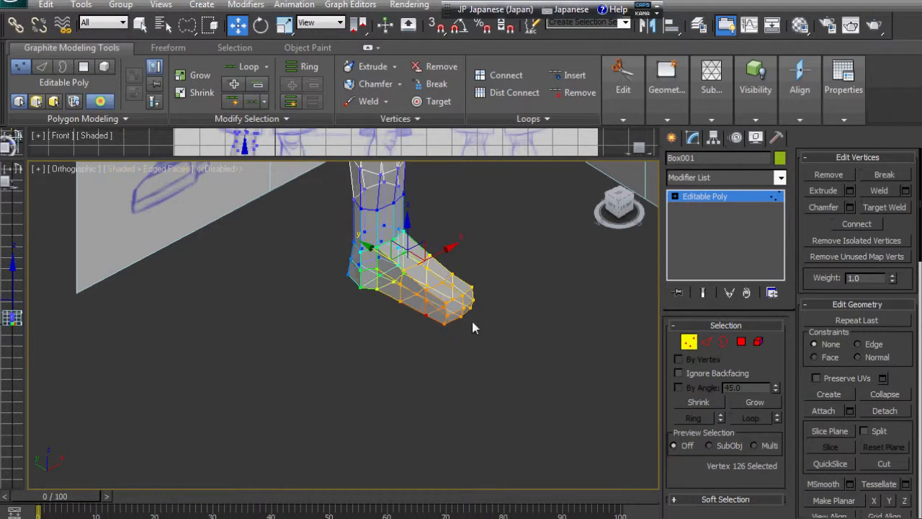
pyautogui.click(117, 118)
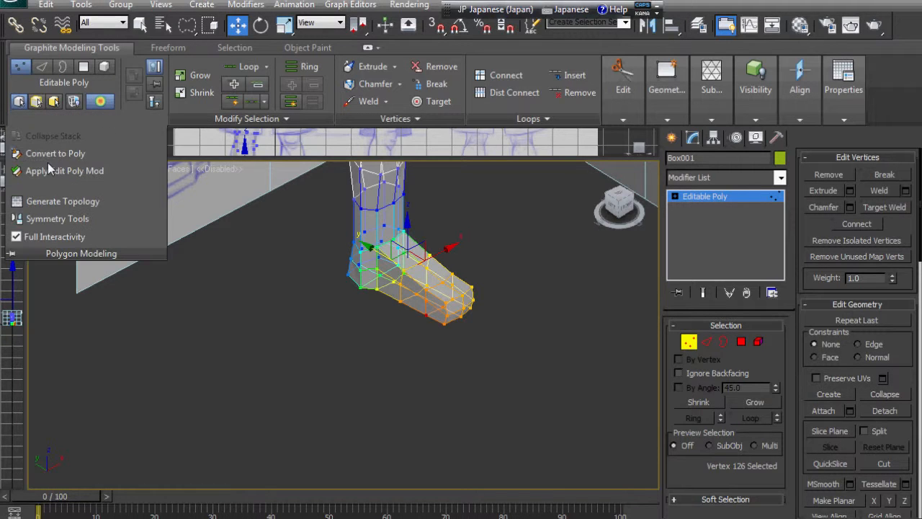
pyautogui.click(103, 103)
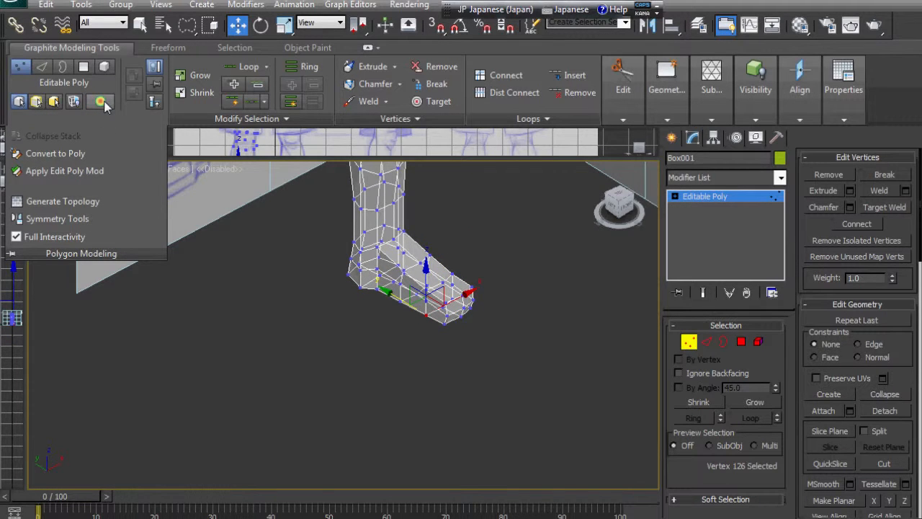
pyautogui.rightClick(105, 105)
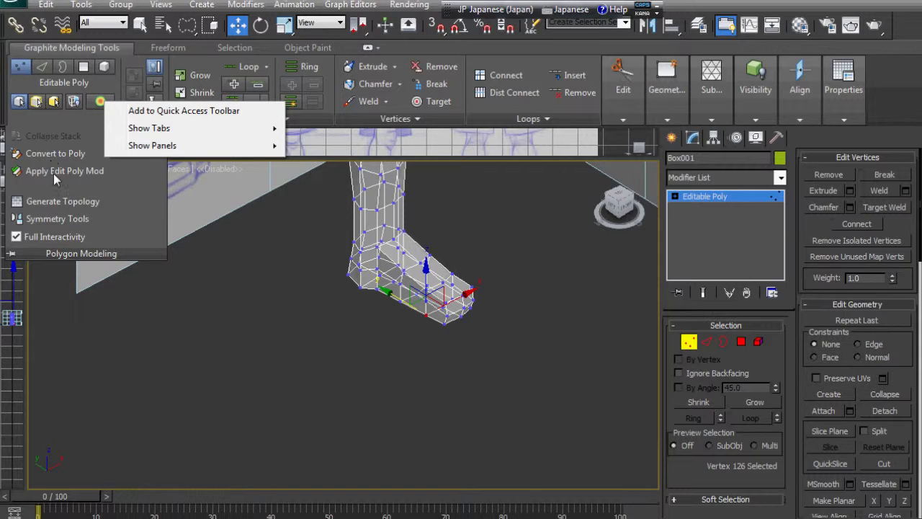
pyautogui.click(101, 103)
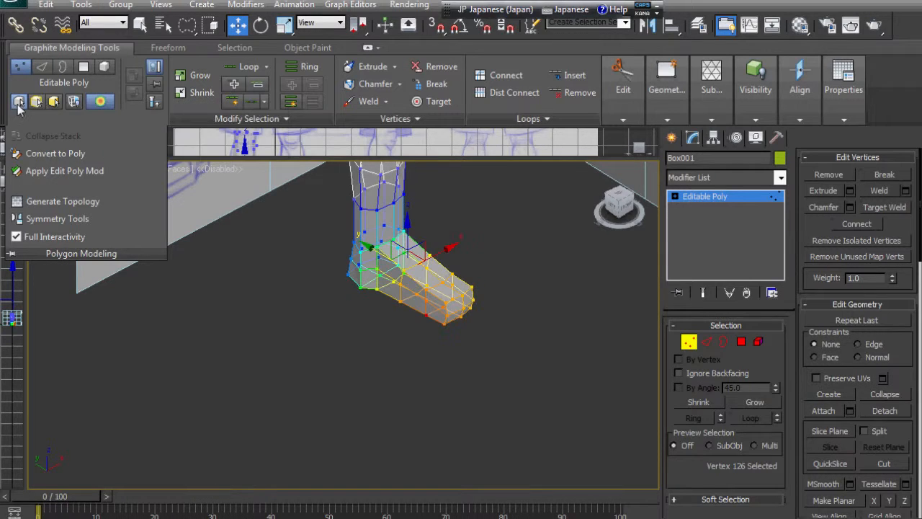
pyautogui.click(36, 101)
pyautogui.click(38, 103)
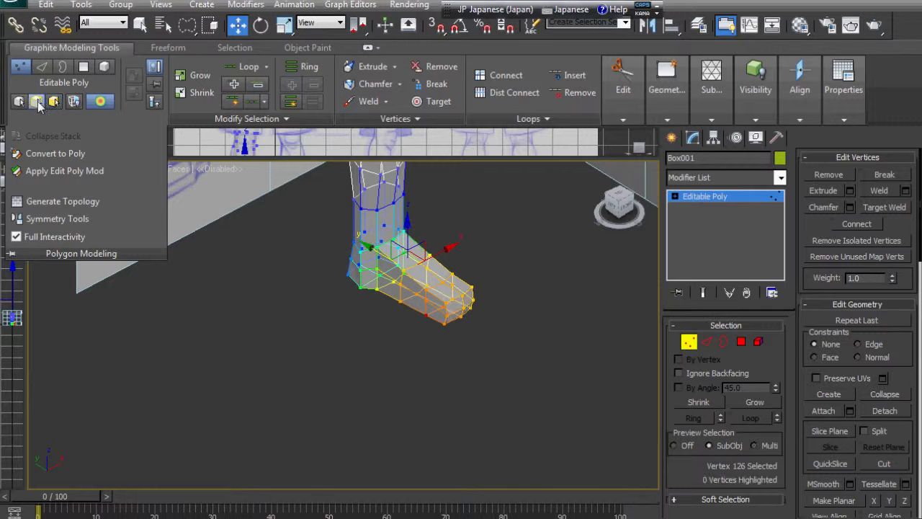
pyautogui.click(19, 103)
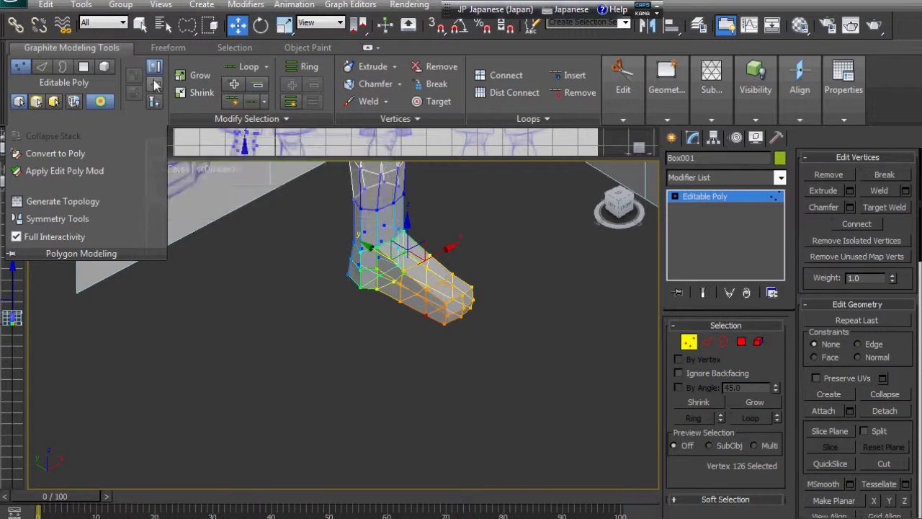
pyautogui.click(157, 69)
pyautogui.click(156, 69)
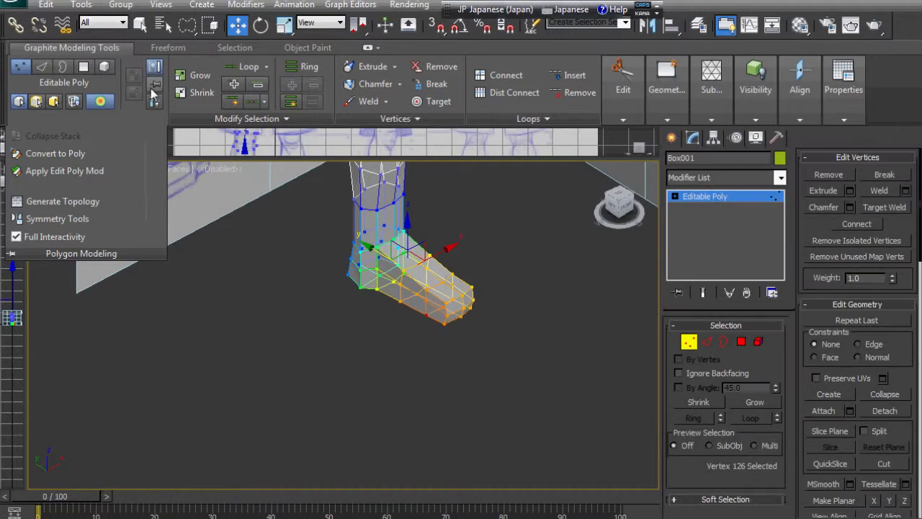
pyautogui.click(47, 253)
pyautogui.rightClick(106, 105)
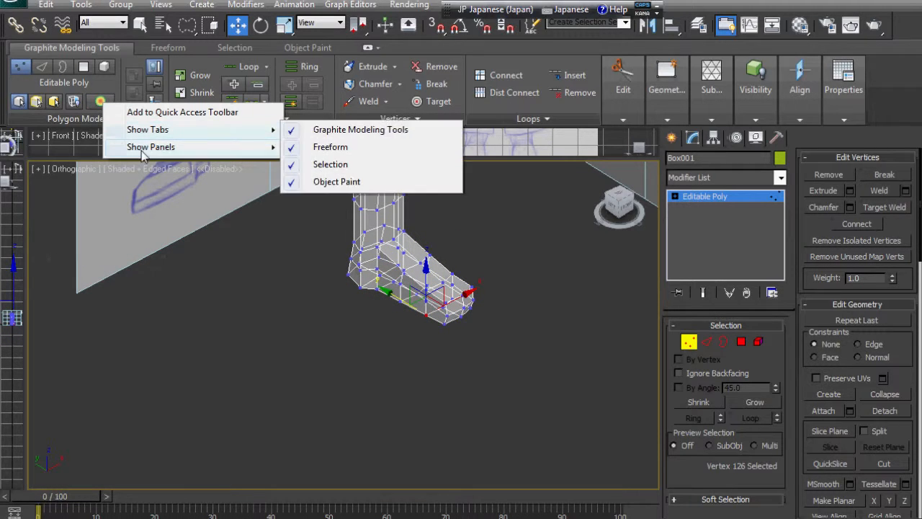
pyautogui.moveTo(170, 147)
pyautogui.click(185, 118)
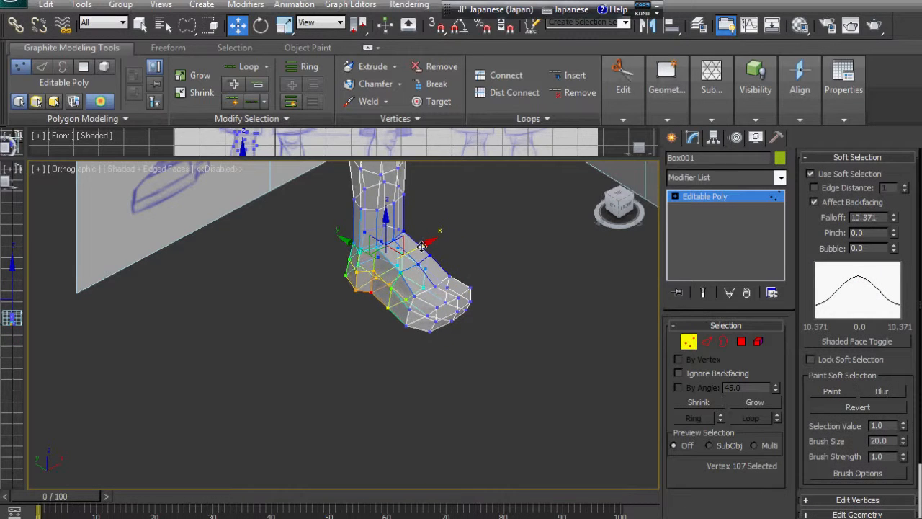
# - Set the soft selection falloff to 6.223 and move the protruding vertex beside the heel inward
pyautogui.keyDown('alt'); pyautogui.moveTo(492, 312); pyautogui.dragTo(341, 277, button='middle'); pyautogui.keyUp('alt')
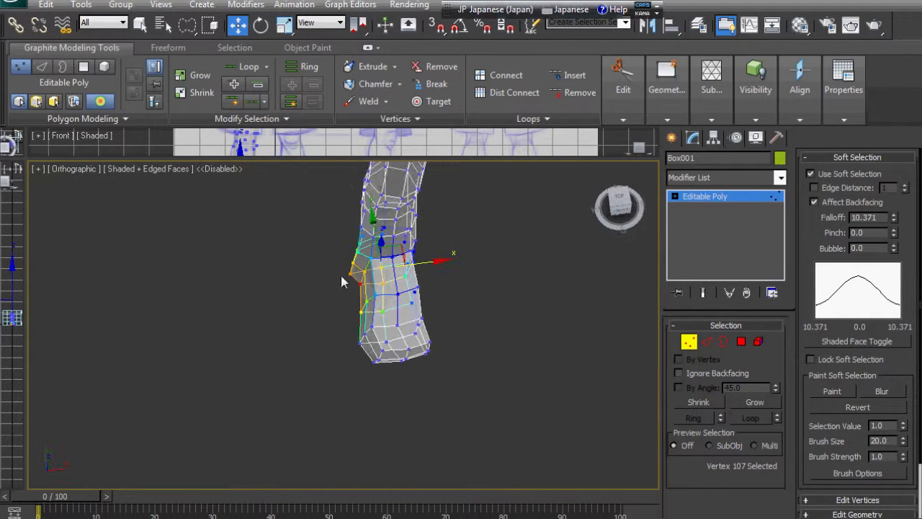
pyautogui.moveTo(893, 217); pyautogui.dragTo(893, 247)
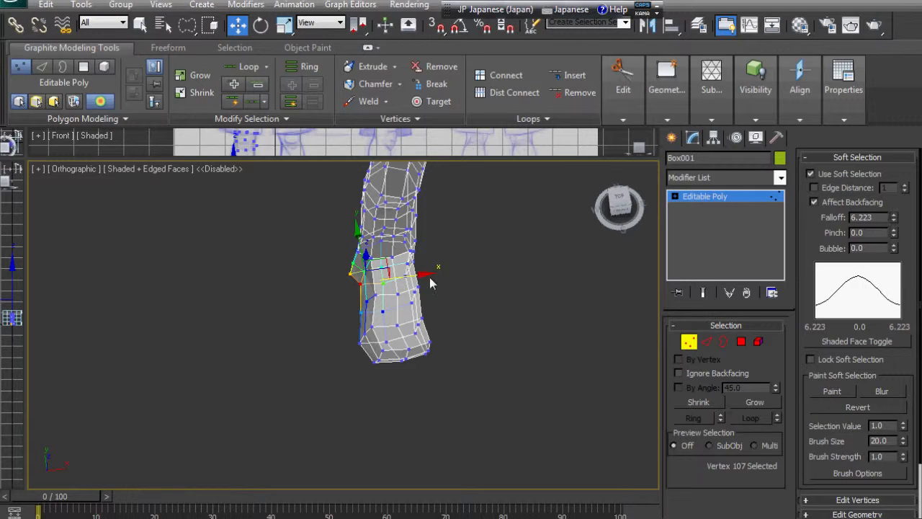
pyautogui.click(358, 259)
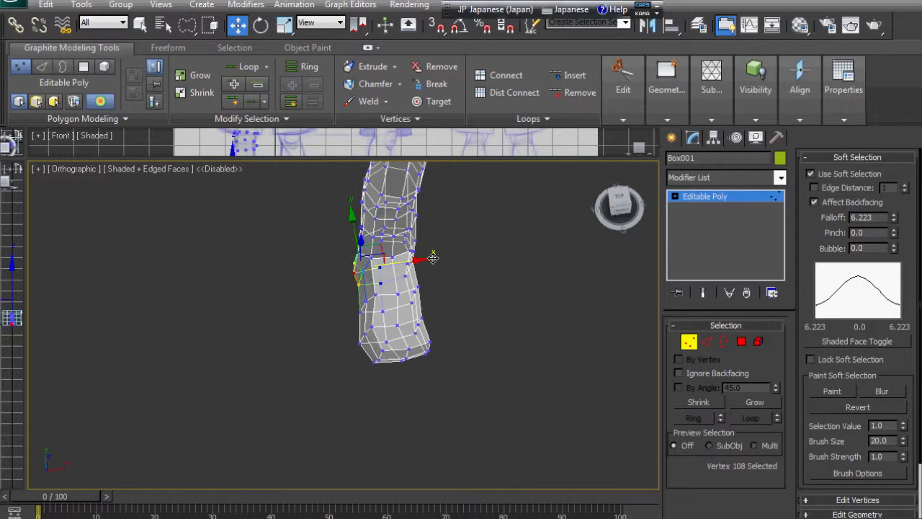
# - Pull a lower side vertex of the forefoot outward with soft selection, setting the falloff to 10.267, to widen the shoe
pyautogui.keyDown('alt'); pyautogui.moveTo(478, 309); pyautogui.dragTo(352, 307, button='middle'); pyautogui.keyUp('alt')
pyautogui.click(330, 340)
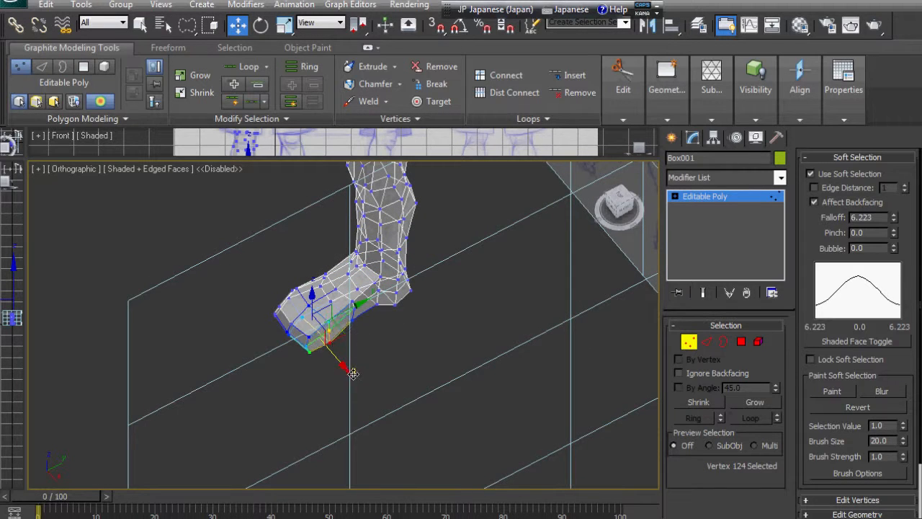
pyautogui.moveTo(350, 373); pyautogui.dragTo(351, 374)
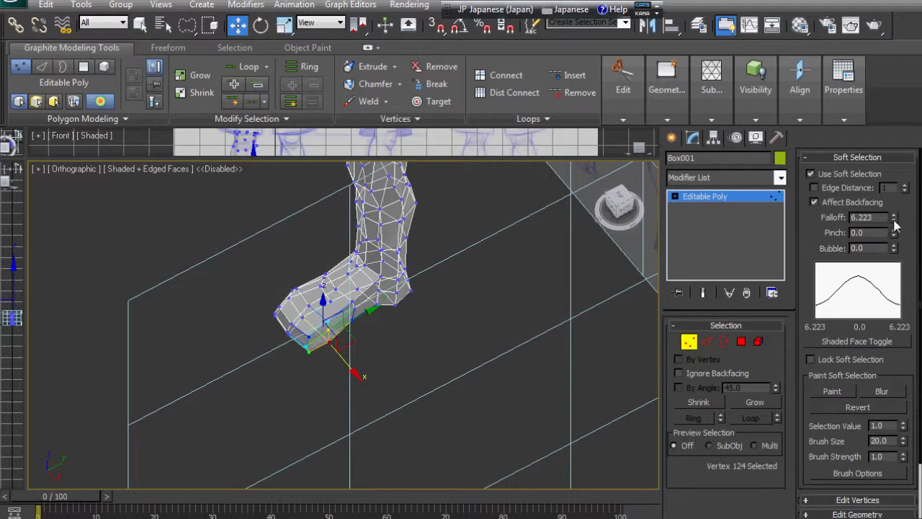
pyautogui.moveTo(893, 221); pyautogui.dragTo(893, 155)
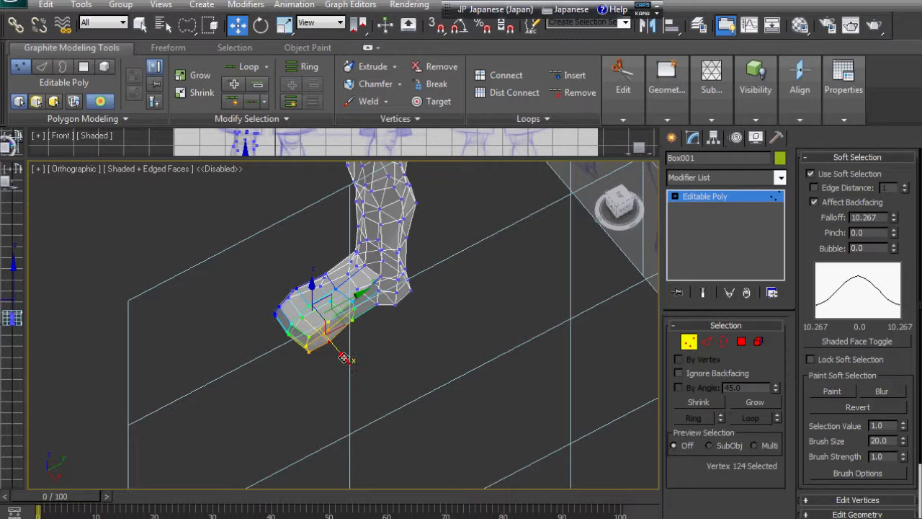
pyautogui.moveTo(344, 358); pyautogui.dragTo(348, 365)
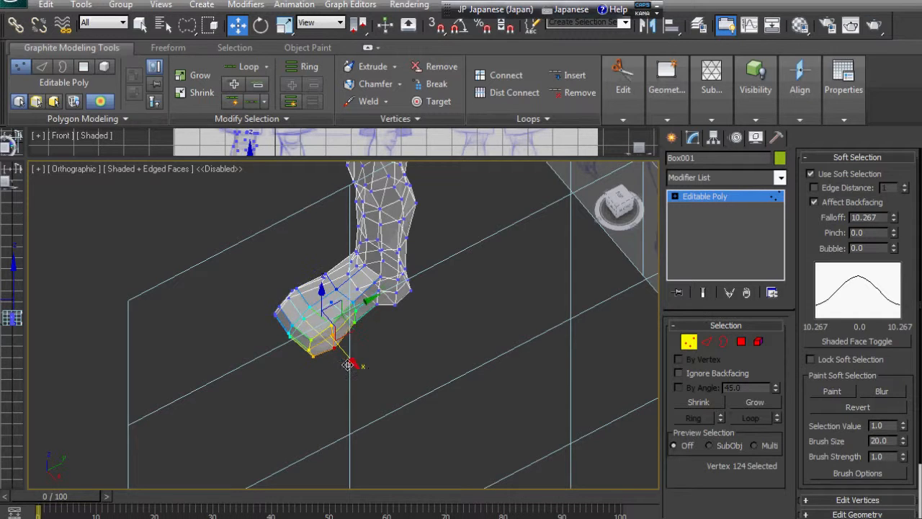
# - Adjust the lower vertices along the inner side of the heel and arch with soft-selected moves
pyautogui.keyDown('alt'); pyautogui.moveTo(348, 365); pyautogui.dragTo(332, 378, button='middle'); pyautogui.keyUp('alt')
pyautogui.click(389, 335)
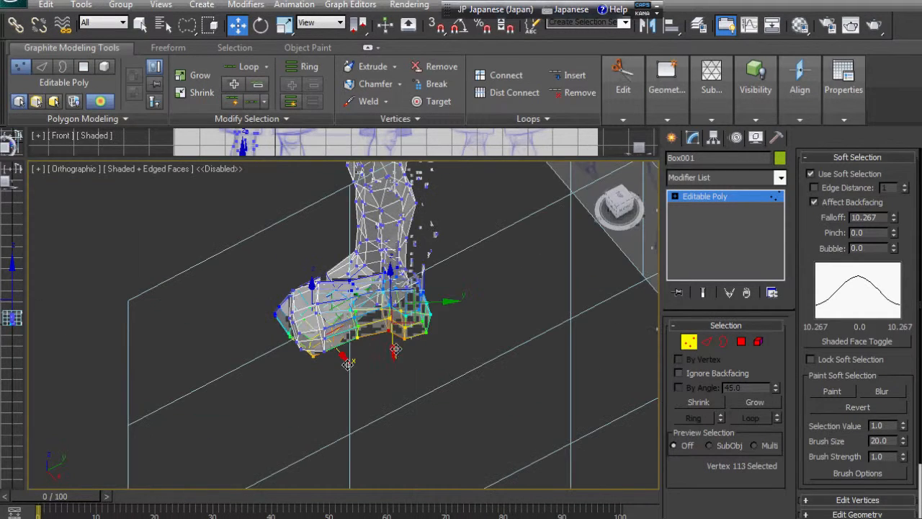
pyautogui.moveTo(410, 324); pyautogui.dragTo(429, 331)
pyautogui.click(400, 342)
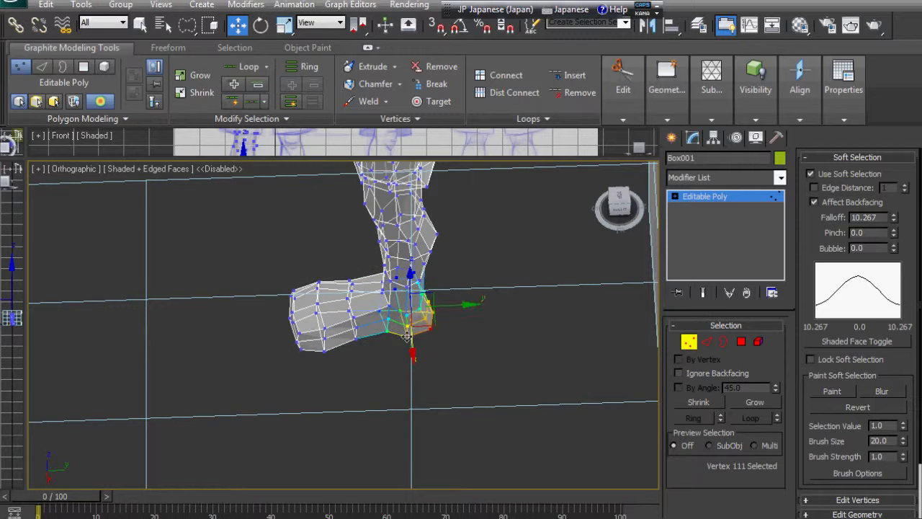
pyautogui.click(400, 324)
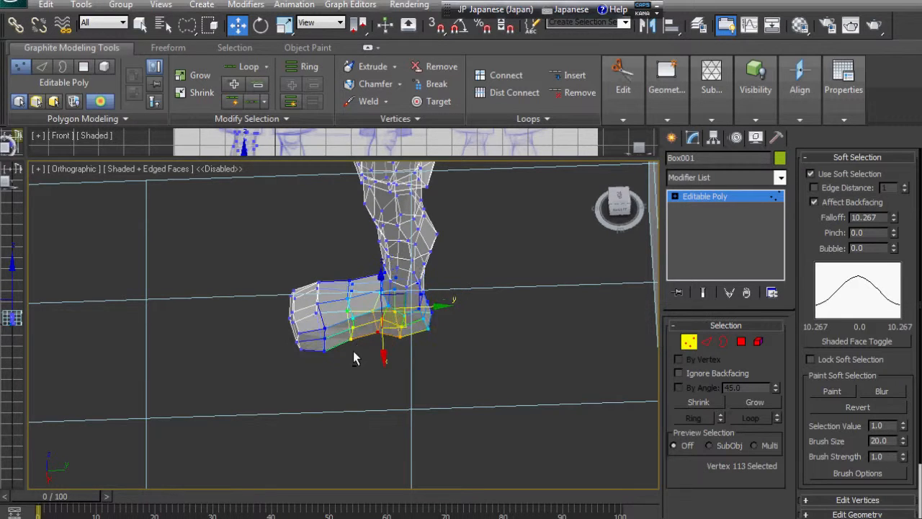
# - Reshape the front of the shoe by moving the lower corner vertices on both sides of the toe with soft selection
pyautogui.keyDown('alt'); pyautogui.moveTo(354, 356); pyautogui.dragTo(458, 360, button='middle'); pyautogui.keyUp('alt')
pyautogui.click(396, 380)
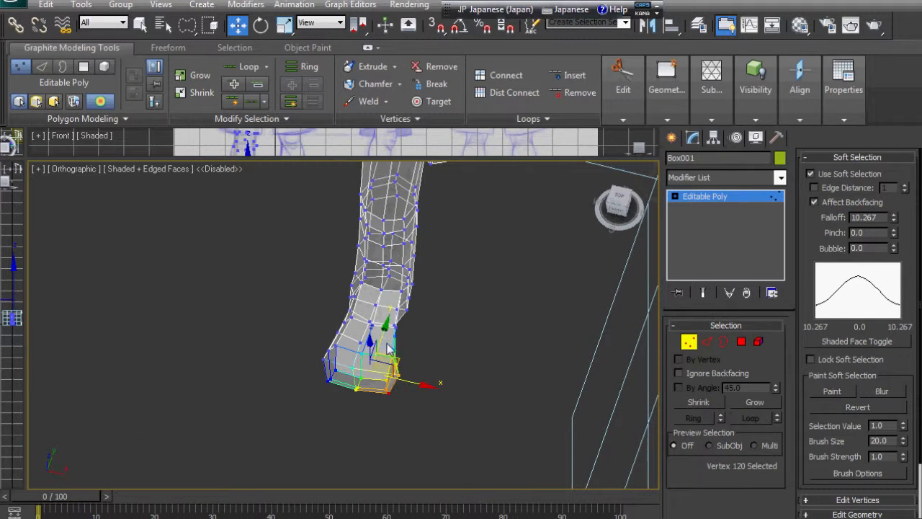
pyautogui.click(363, 332)
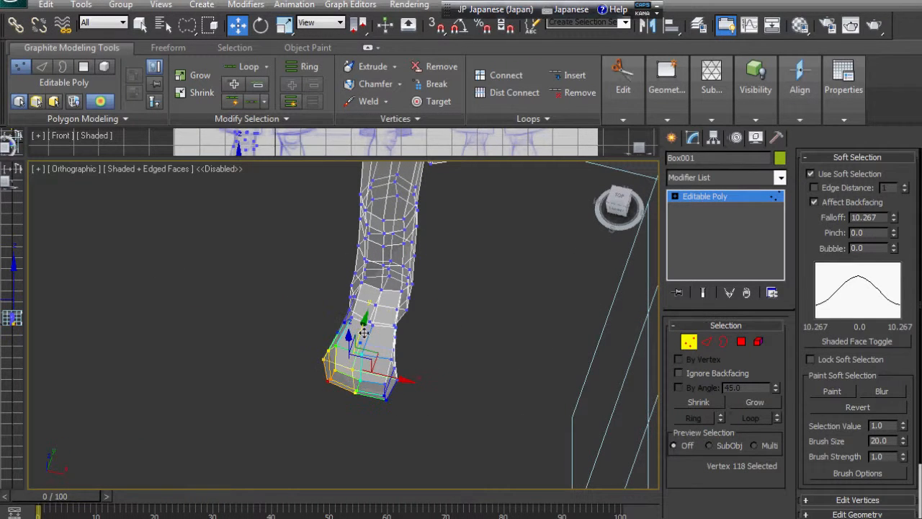
# - Move the lower vertex on the outer side of the forefoot back toward the heel and outward with soft selection
pyautogui.click(323, 360)
pyautogui.keyDown('alt'); pyautogui.moveTo(335, 341); pyautogui.dragTo(441, 362, button='middle'); pyautogui.keyUp('alt')
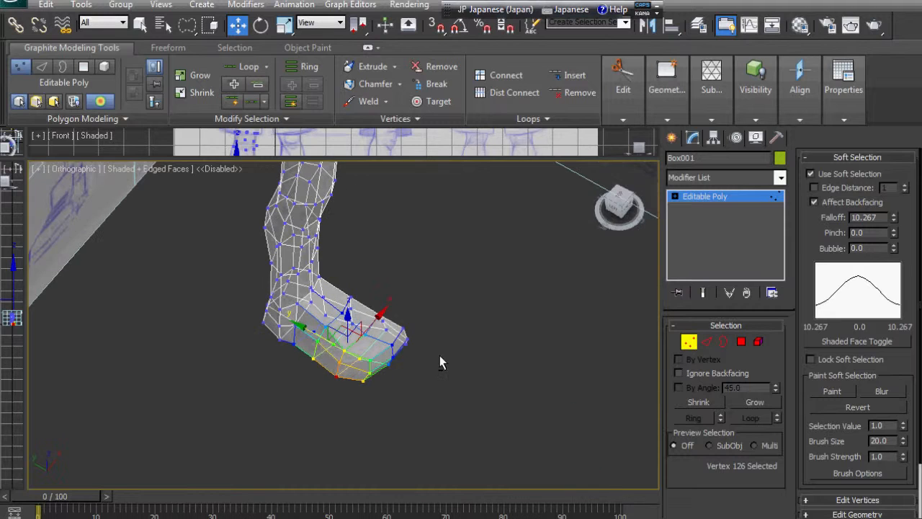
pyautogui.moveTo(306, 328); pyautogui.dragTo(296, 324)
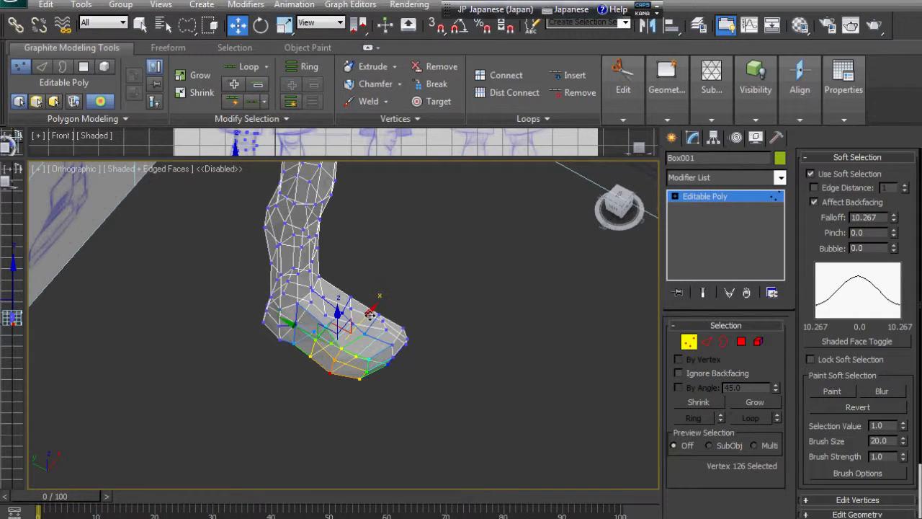
pyautogui.moveTo(370, 315); pyautogui.dragTo(366, 320)
pyautogui.keyDown('alt'); pyautogui.moveTo(412, 350); pyautogui.dragTo(345, 349, button='middle'); pyautogui.keyUp('alt')
# - Set the soft selection falloff to 7.392 and adjust the vertices around the forefoot and toe tip to round the shoe
pyautogui.click(386, 332)
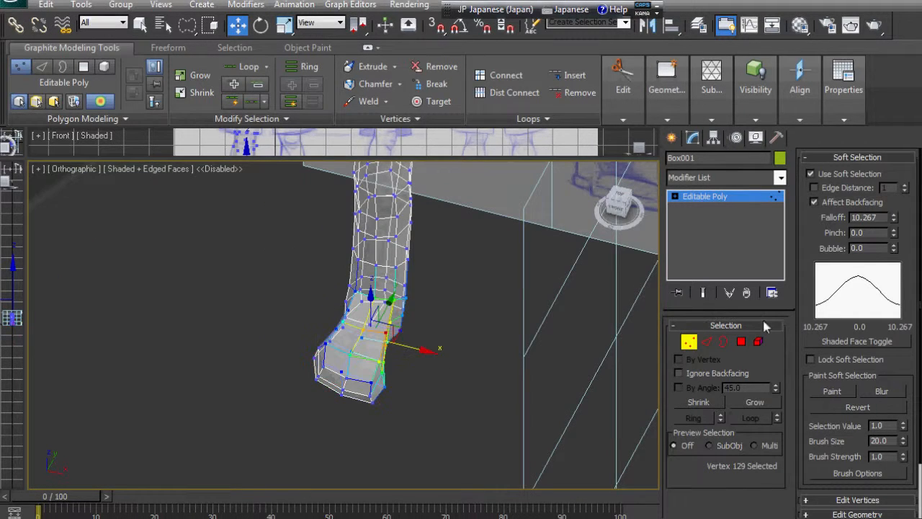
pyautogui.moveTo(892, 219); pyautogui.dragTo(893, 241)
pyautogui.moveTo(514, 333)
pyautogui.keyDown('alt'); pyautogui.mouseDown(button='middle')
pyautogui.moveTo(496, 374)
pyautogui.moveTo(519, 332)
pyautogui.mouseUp(button='middle'); pyautogui.keyUp('alt')
pyautogui.keyDown('alt'); pyautogui.moveTo(389, 325); pyautogui.dragTo(514, 381, button='middle'); pyautogui.keyUp('alt')
pyautogui.click(394, 358)
pyautogui.click(369, 379)
pyautogui.moveTo(360, 370); pyautogui.dragTo(344, 385)
pyautogui.click(381, 401)
pyautogui.keyDown('alt'); pyautogui.moveTo(372, 403); pyautogui.dragTo(336, 430, button='middle'); pyautogui.keyUp('alt')
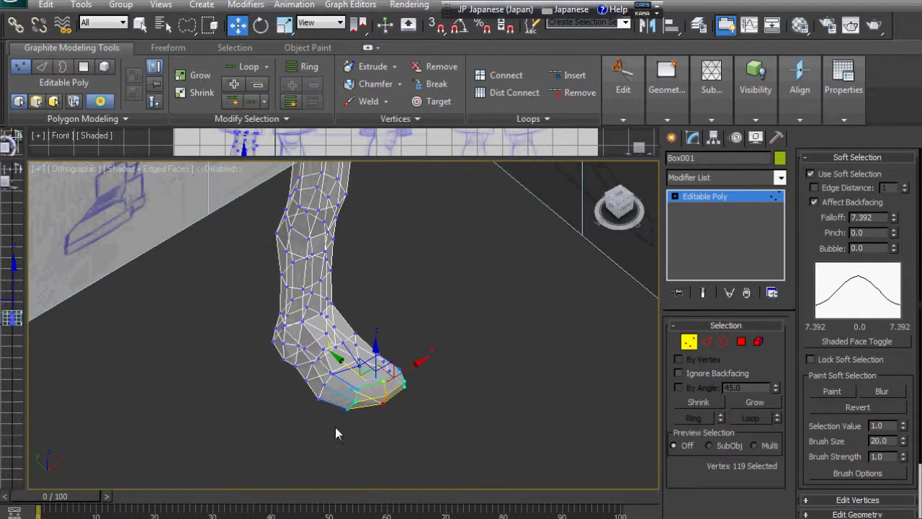
# - Adjust the vertices on top of the instep with soft selection, checking the foot's profile from both sides
pyautogui.click(327, 376)
pyautogui.keyDown('alt'); pyautogui.moveTo(328, 376); pyautogui.dragTo(469, 359, button='middle'); pyautogui.keyUp('alt')
pyautogui.click(311, 356)
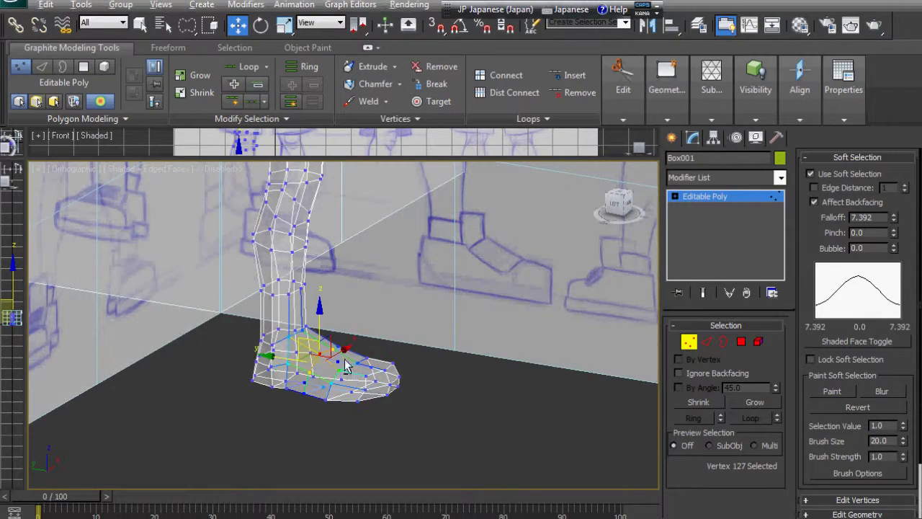
pyautogui.keyDown('alt'); pyautogui.moveTo(317, 360); pyautogui.dragTo(337, 358, button='middle'); pyautogui.keyUp('alt')
pyautogui.click(334, 358)
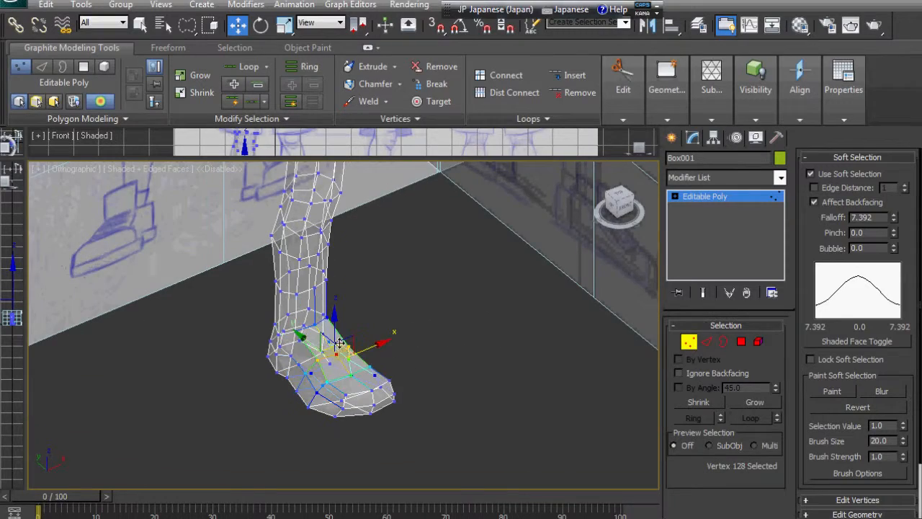
pyautogui.keyDown('alt'); pyautogui.moveTo(386, 341); pyautogui.dragTo(459, 295, button='middle'); pyautogui.keyUp('alt')
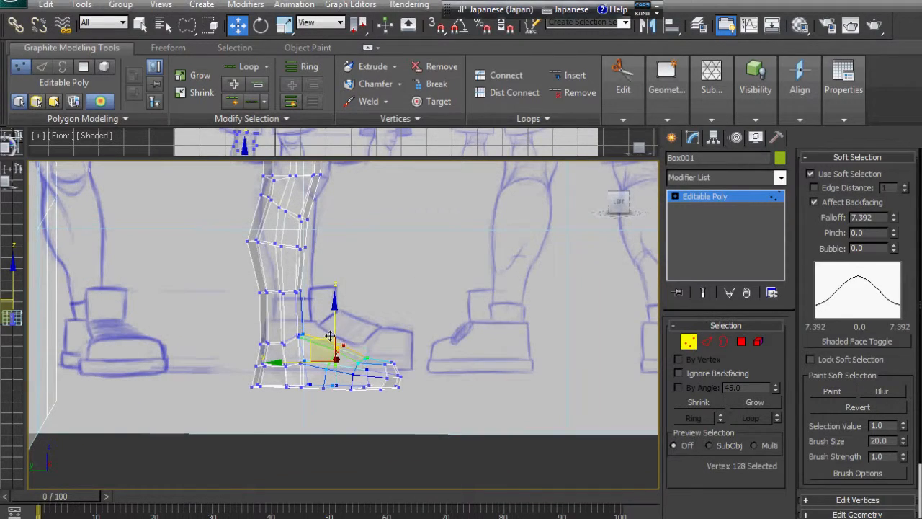
pyautogui.keyDown('alt'); pyautogui.moveTo(330, 337); pyautogui.dragTo(161, 394, button='middle'); pyautogui.keyUp('alt')
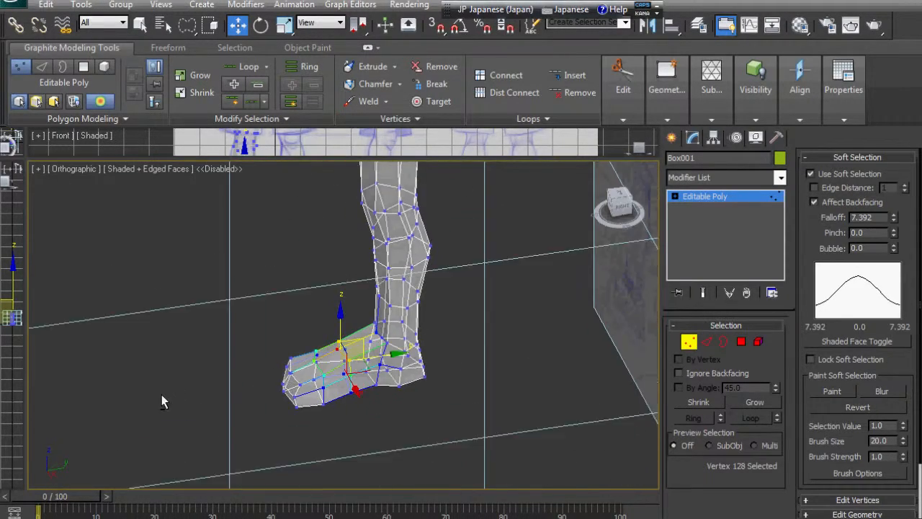
# - Pull the vertex on the inner side of the midfoot outward along the X axis with soft selection
pyautogui.click(351, 393)
pyautogui.keyDown('alt'); pyautogui.moveTo(390, 410); pyautogui.dragTo(396, 387, button='middle'); pyautogui.keyUp('alt')
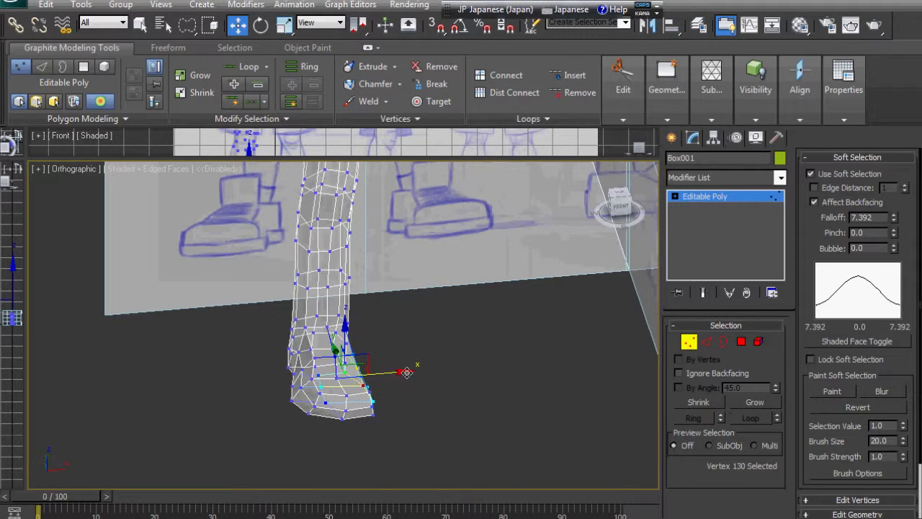
pyautogui.moveTo(406, 373); pyautogui.dragTo(415, 372)
pyautogui.moveTo(415, 375)
pyautogui.keyDown('alt'); pyautogui.mouseDown(button='middle')
pyautogui.moveTo(387, 437)
pyautogui.moveTo(402, 383)
pyautogui.mouseUp(button='middle'); pyautogui.keyUp('alt')
# - Move the lower vertex on the inner side of the toe slightly inward along the X axis
pyautogui.click(360, 368)
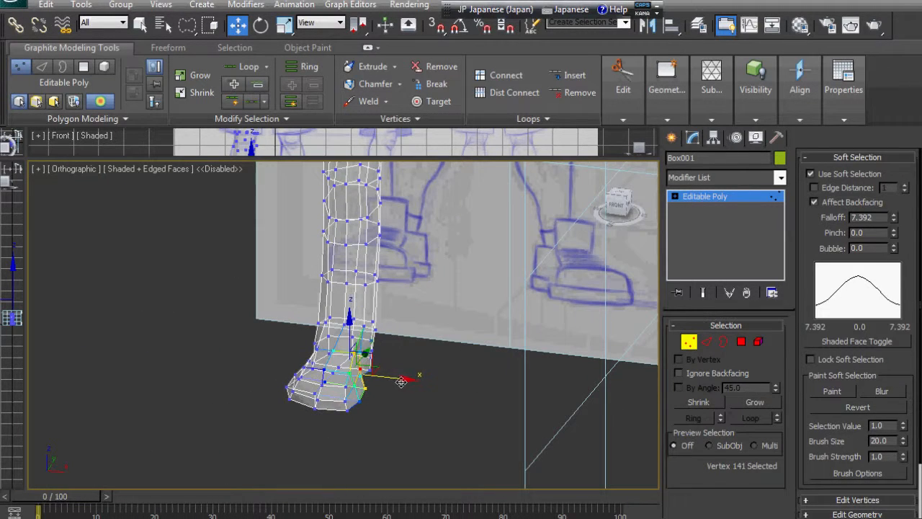
pyautogui.click(356, 401)
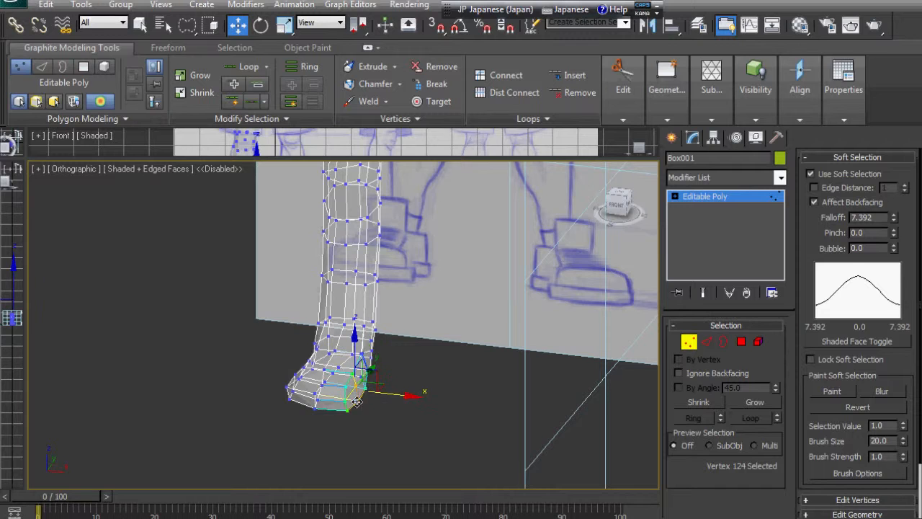
pyautogui.click(417, 399)
pyautogui.click(359, 400)
pyautogui.moveTo(406, 397); pyautogui.dragTo(404, 397)
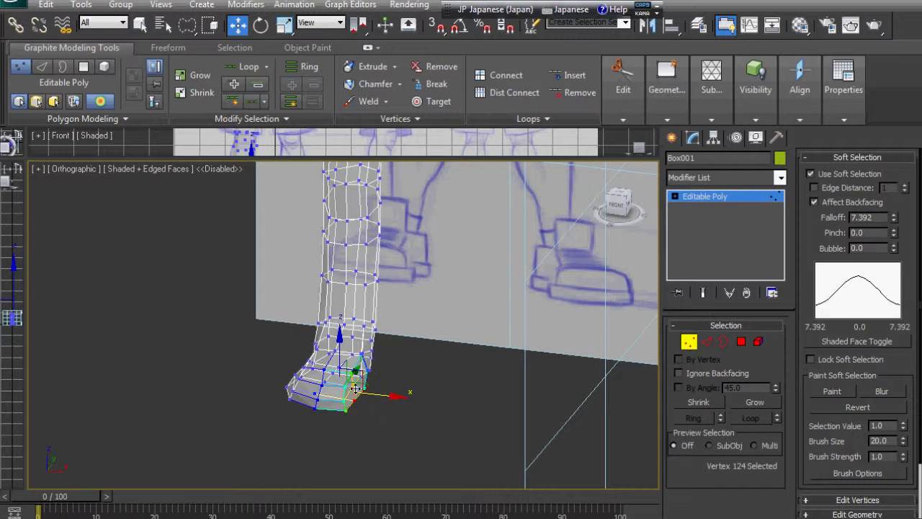
pyautogui.click(353, 384)
# - Set the soft selection falloff to 5.47 and adjust the vertices at the back of the heel along the Y axis
pyautogui.moveTo(893, 223); pyautogui.dragTo(895, 233)
pyautogui.keyDown('alt'); pyautogui.moveTo(409, 395); pyautogui.dragTo(499, 373, button='middle'); pyautogui.keyUp('alt')
pyautogui.click(470, 380)
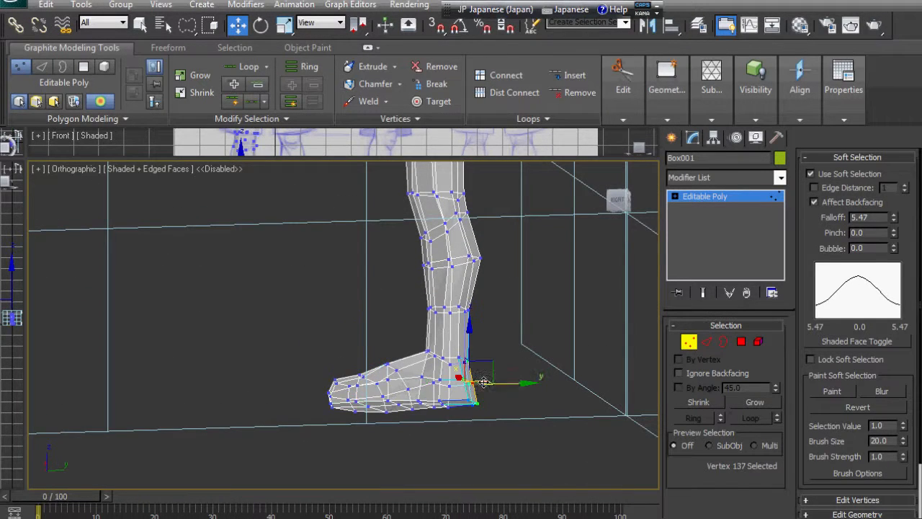
pyautogui.click(468, 365)
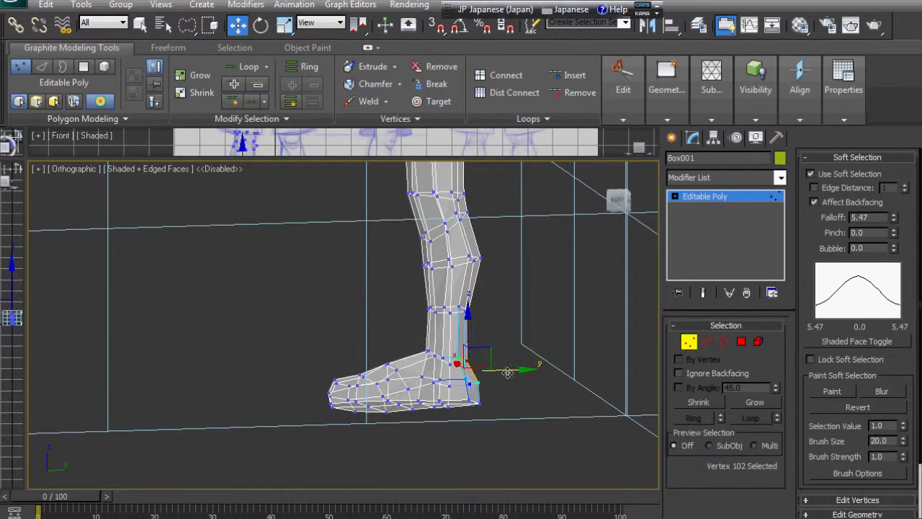
pyautogui.moveTo(507, 373); pyautogui.dragTo(520, 391)
pyautogui.click(476, 382)
# - Shape the heel's outline on the underside of the foot with soft-selected vertex moves, and leave vertex editing
pyautogui.keyDown('alt'); pyautogui.moveTo(524, 400); pyautogui.dragTo(546, 314, button='middle'); pyautogui.keyUp('alt')
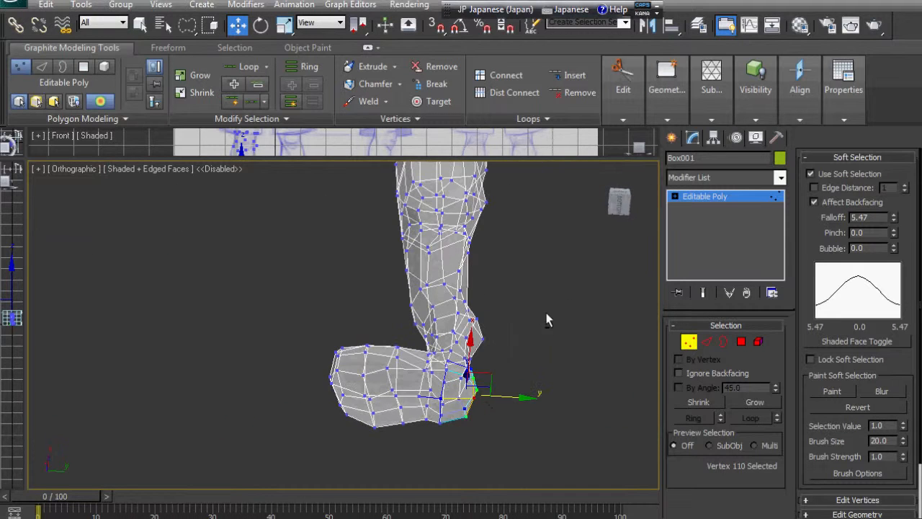
pyautogui.click(467, 359)
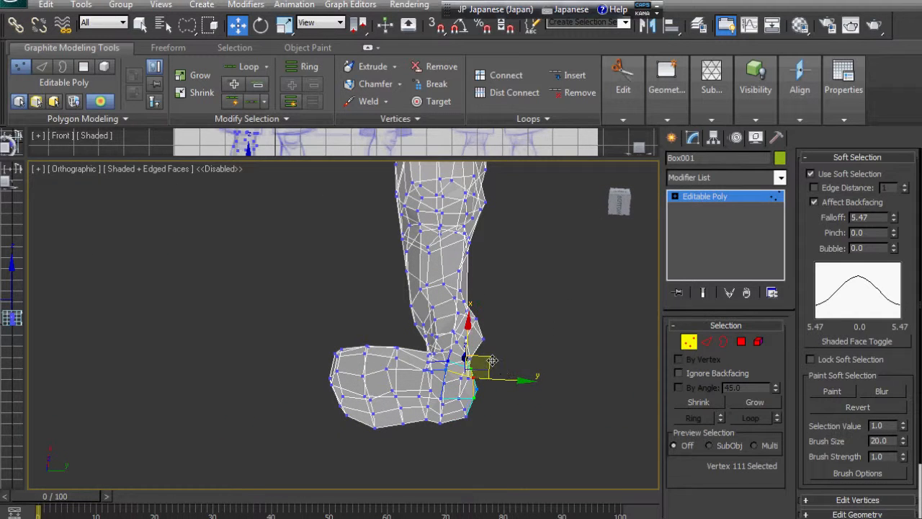
pyautogui.click(466, 410)
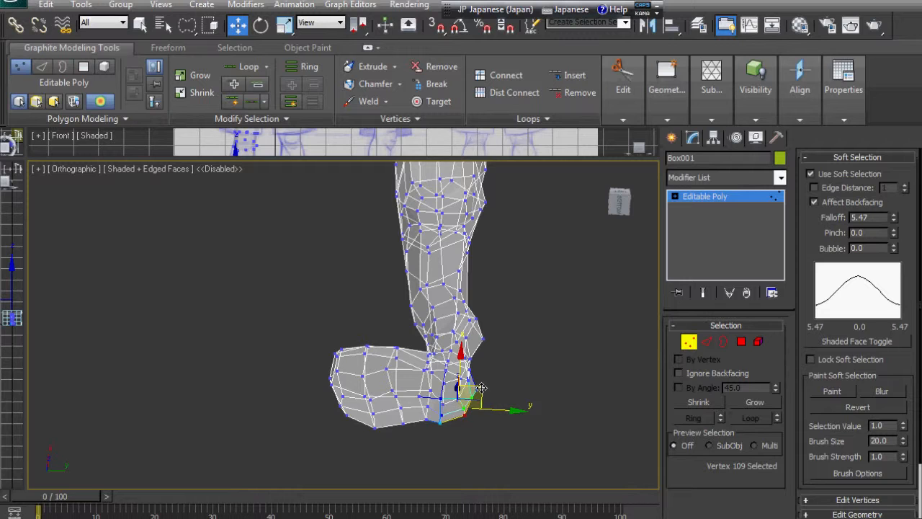
pyautogui.click(424, 422)
pyautogui.moveTo(425, 391); pyautogui.dragTo(425, 393)
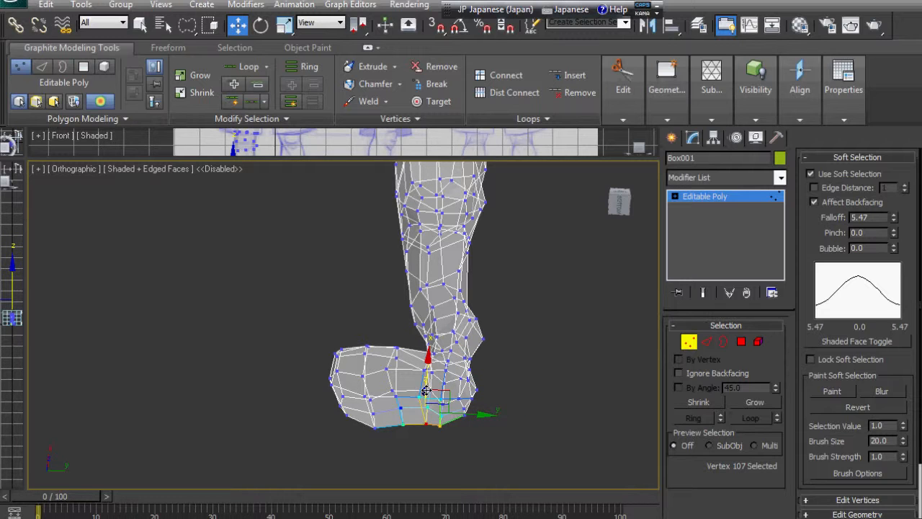
pyautogui.click(440, 425)
pyautogui.click(431, 424)
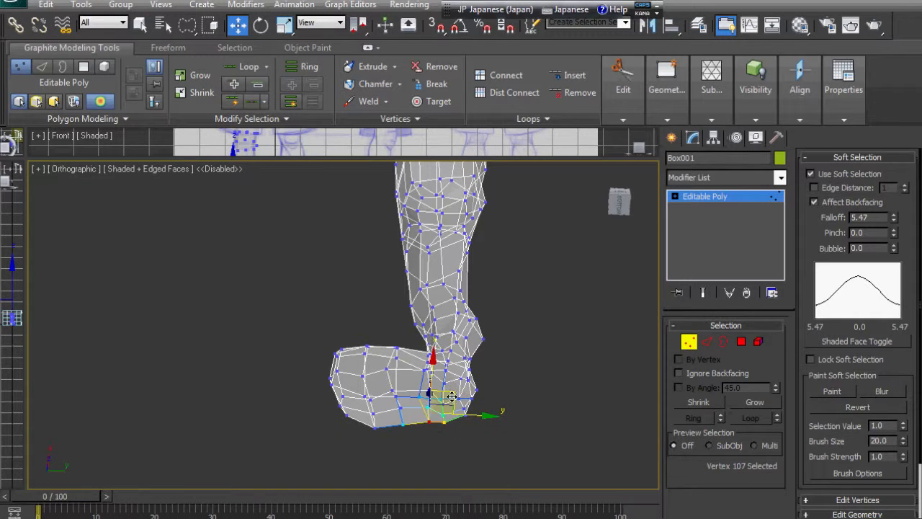
pyautogui.keyDown('alt'); pyautogui.moveTo(448, 395); pyautogui.dragTo(534, 286, button='middle'); pyautogui.keyUp('alt')
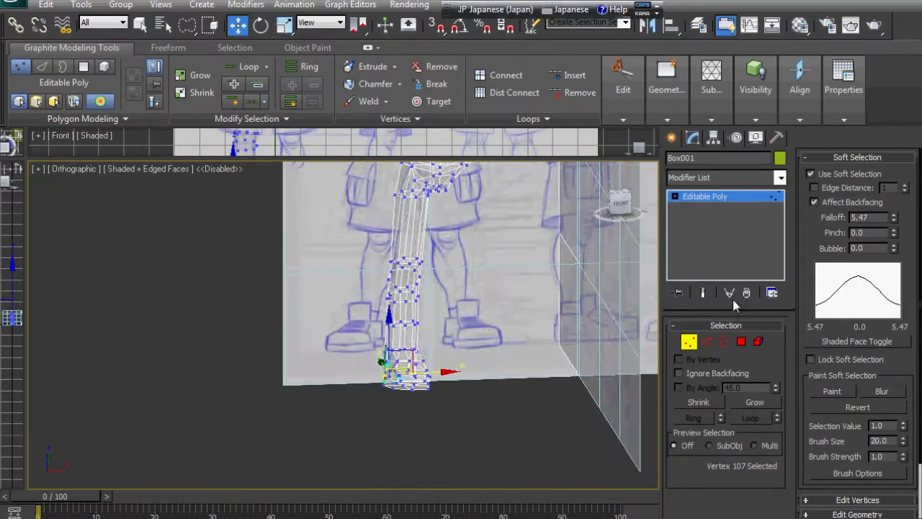
pyautogui.click(688, 343)
pyautogui.keyDown('alt'); pyautogui.moveTo(505, 349); pyautogui.dragTo(541, 341, button='middle'); pyautogui.keyUp('alt')
pyautogui.scroll(5, 542, 342)
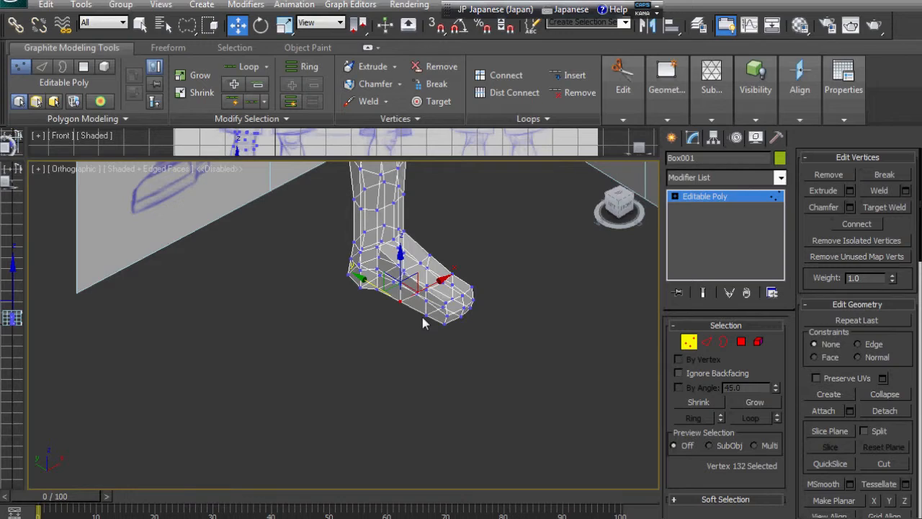
# - Select a lower vertex on the outer side of the forefoot and turn on soft selection
pyautogui.click(425, 312)
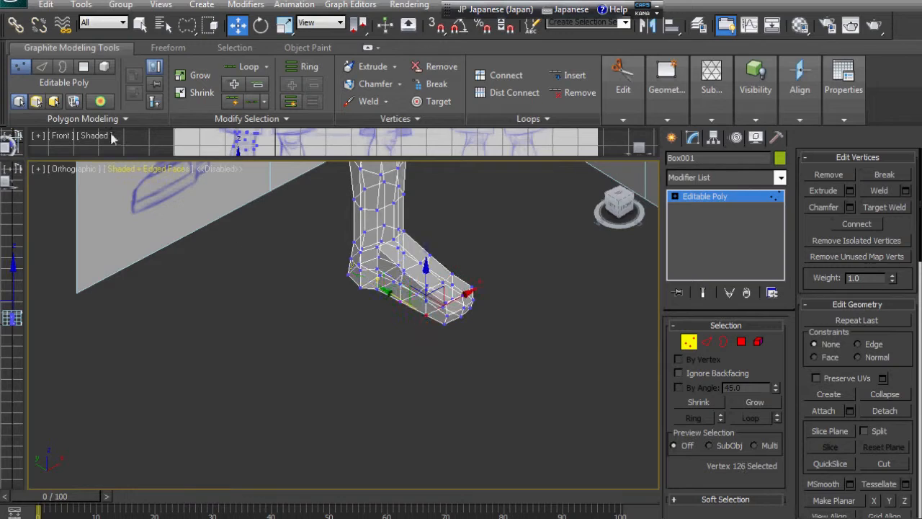
pyautogui.click(100, 100)
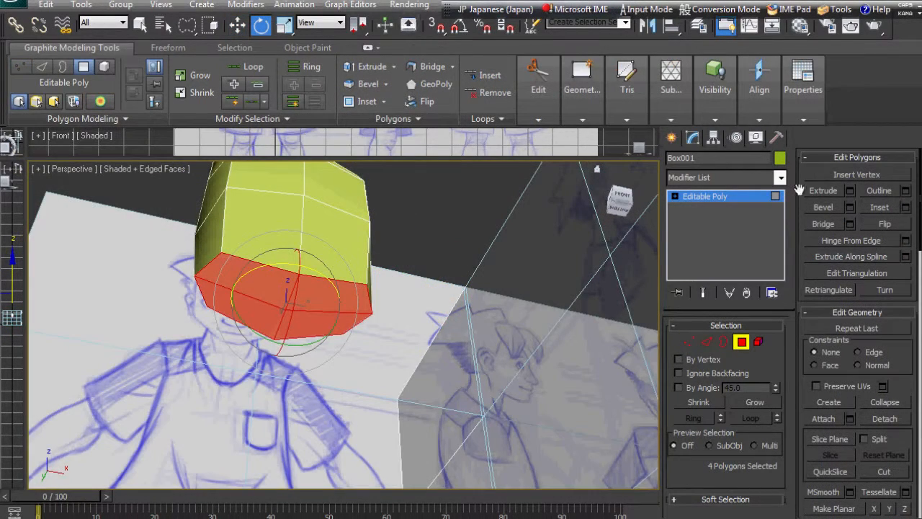
pyautogui.click(823, 190)
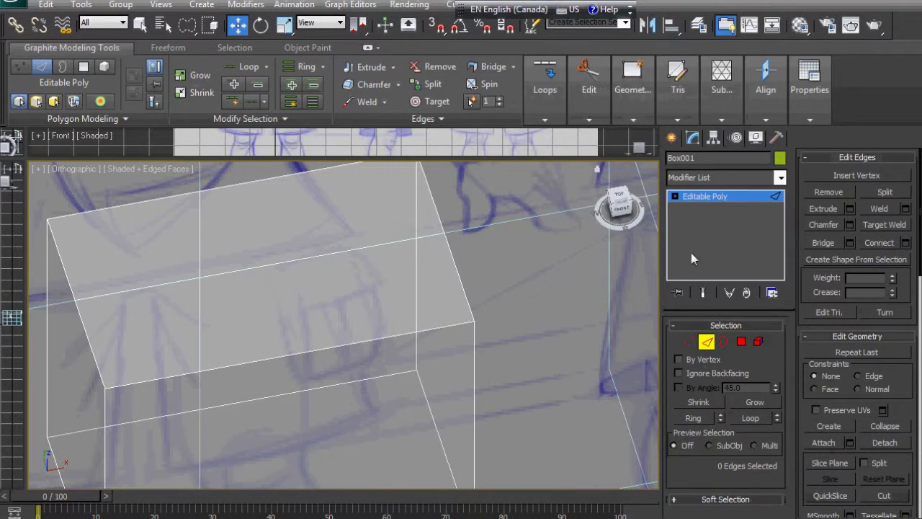
pyautogui.click(707, 341)
pyautogui.click(349, 66)
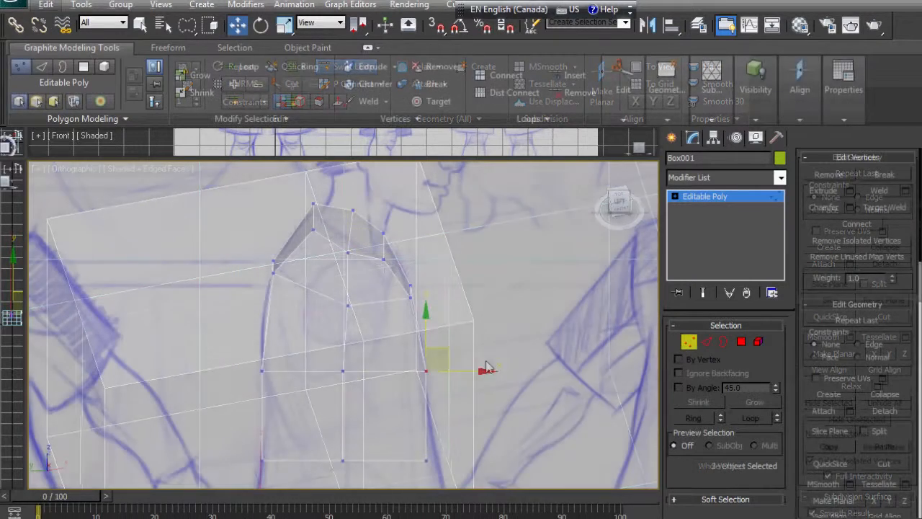
# - Move the vertices along the front of the torso and shoulder to follow the side-view reference sketch
pyautogui.moveTo(476, 372)
pyautogui.mouseDown()
pyautogui.moveTo(468, 270)
pyautogui.moveTo(435, 266)
pyautogui.mouseUp()
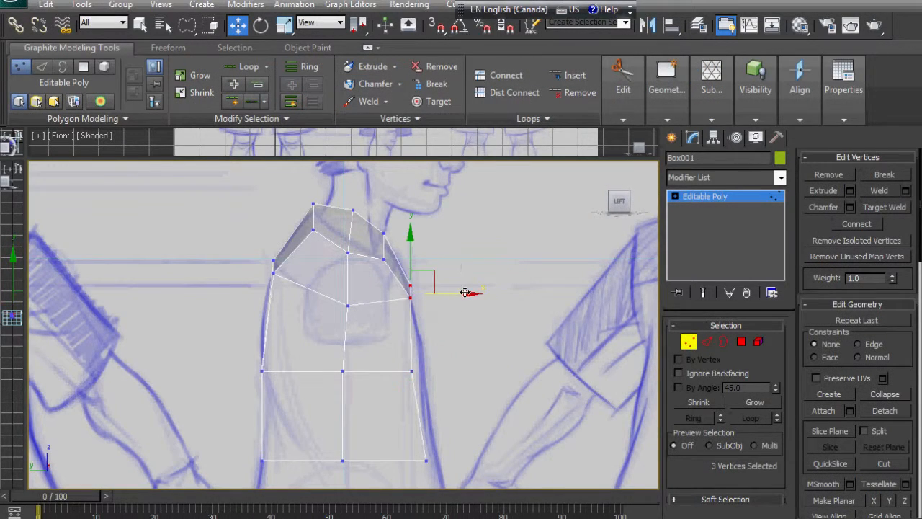
pyautogui.moveTo(466, 292); pyautogui.dragTo(458, 293)
pyautogui.moveTo(377, 243)
pyautogui.mouseDown()
pyautogui.moveTo(396, 233)
pyautogui.moveTo(387, 238)
pyautogui.mouseUp()
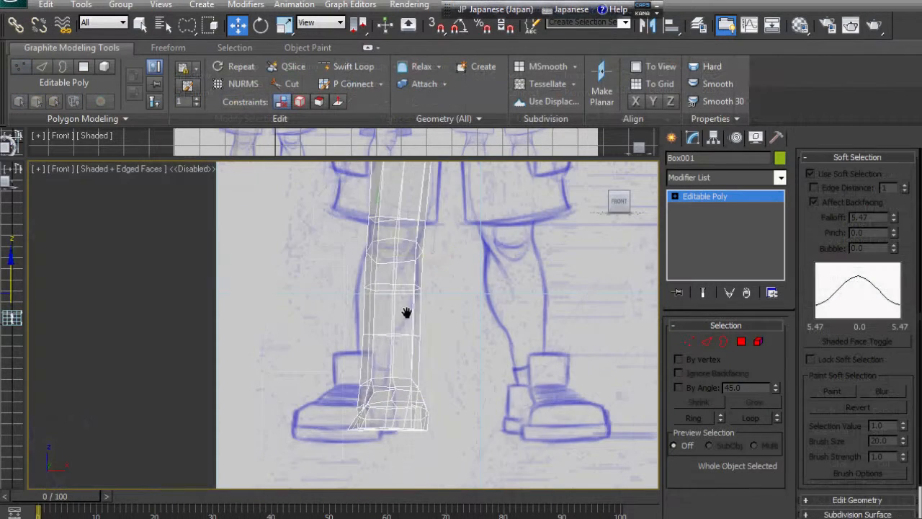
# - Unhide all hidden objects and switch the leg mesh to Vertex editing
pyautogui.rightClick(403, 310)
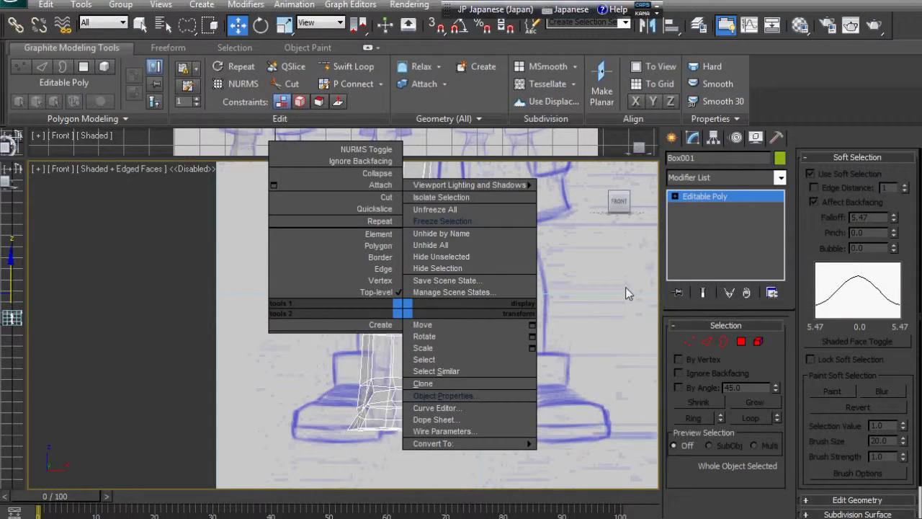
pyautogui.click(430, 244)
pyautogui.press('1')
# - Widen the Left viewport beside the Front view and set its display to Shaded so the reference drawing shows
pyautogui.moveTo(186, 161); pyautogui.dragTo(322, 155)
pyautogui.scroll(5, 213, 265)
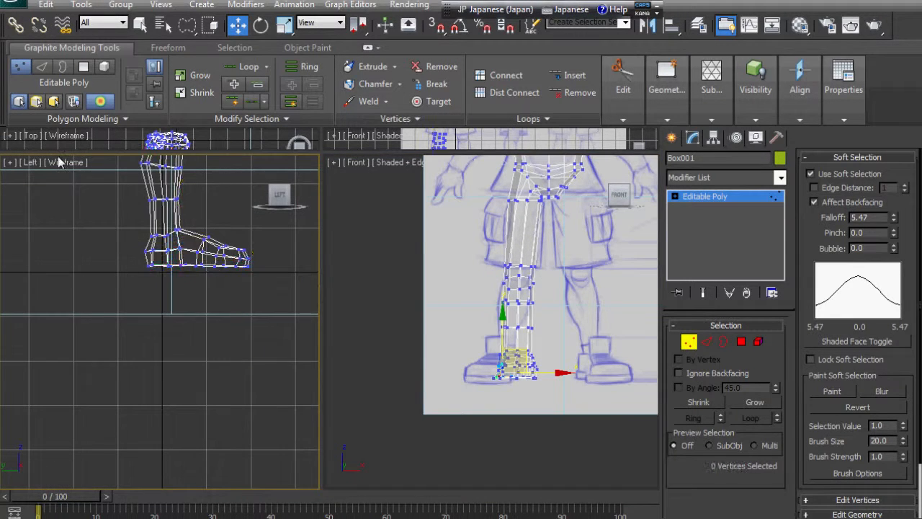
pyautogui.click(68, 162)
pyautogui.click(99, 195)
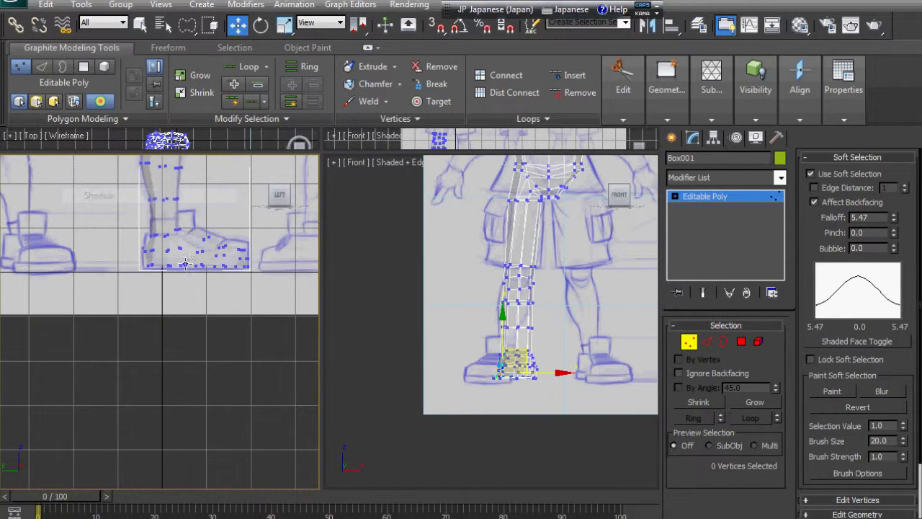
# - Show edged faces in the Left viewport, and shift the ring of knee vertices slightly outward in the Front view
pyautogui.click(69, 161)
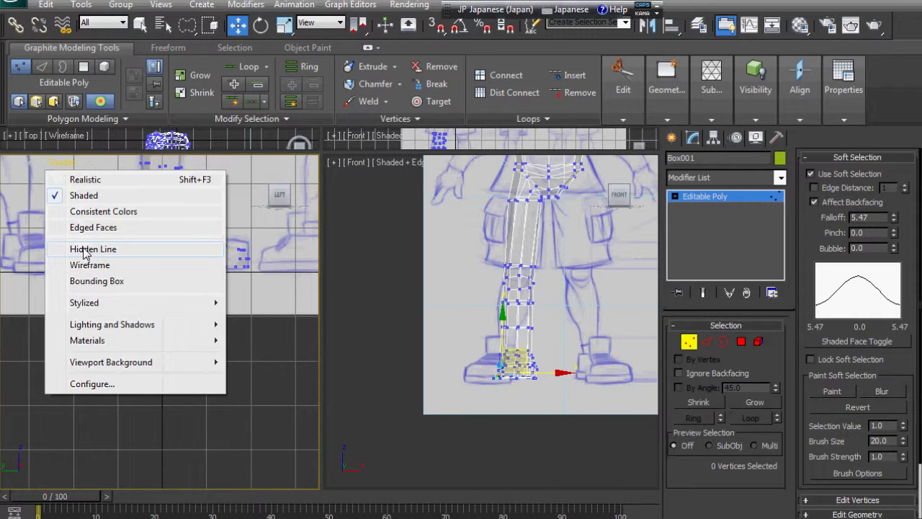
pyautogui.click(97, 228)
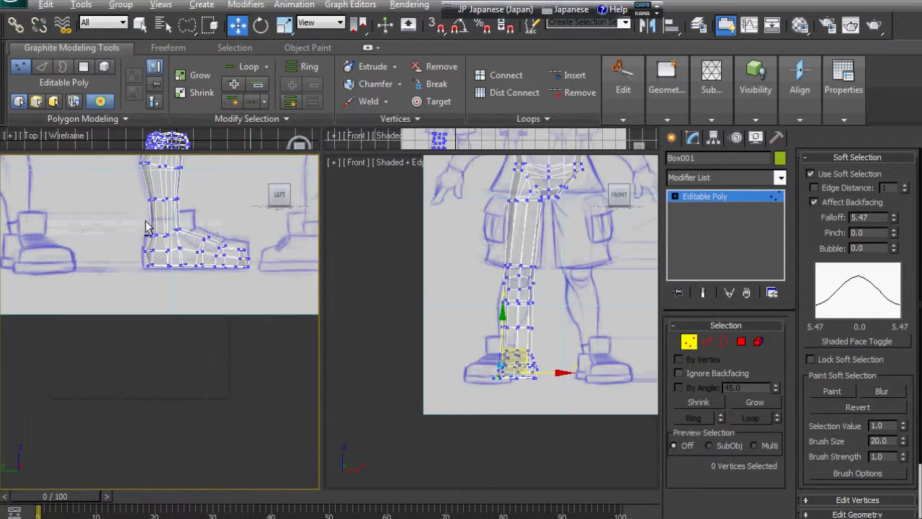
pyautogui.moveTo(146, 228); pyautogui.dragTo(168, 216)
pyautogui.press('z')
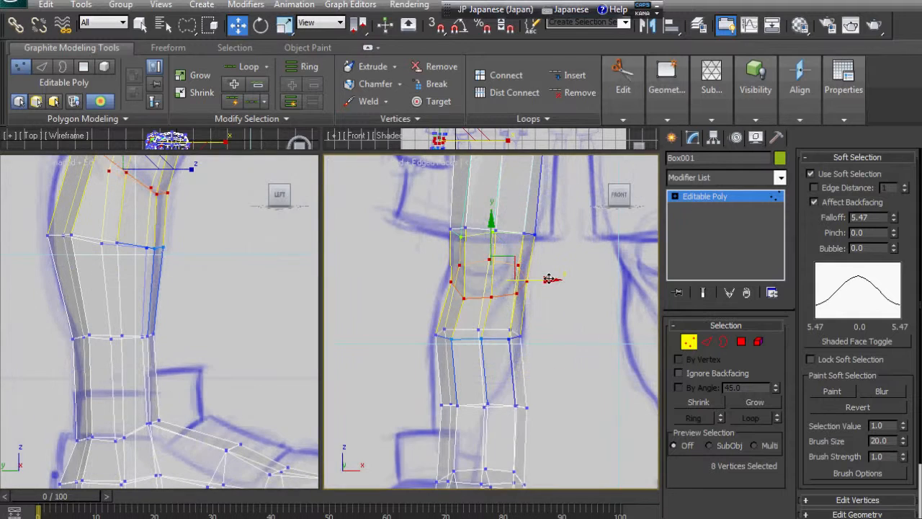
pyautogui.moveTo(549, 278); pyautogui.dragTo(544, 279)
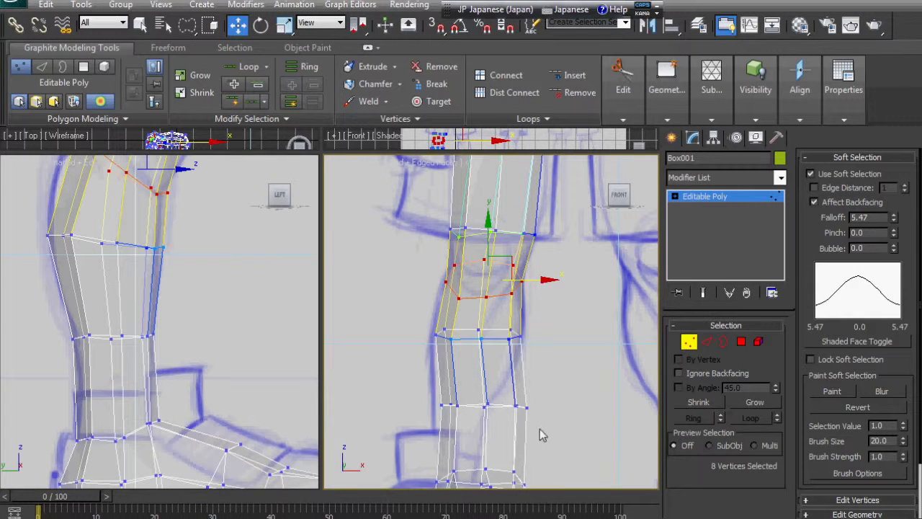
# - Select the vertex ring at the bottom of the calf, narrow it, and shift it outward to match the front sketch
pyautogui.moveTo(570, 396); pyautogui.dragTo(503, 405)
pyautogui.press('r')
pyautogui.press('w')
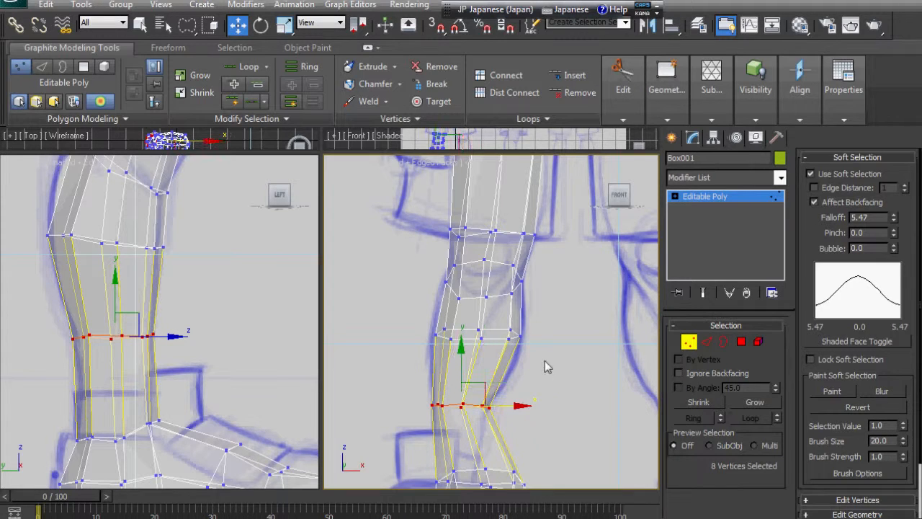
# - Lower the inner and middle calf vertices in the Front view so the calf bulge follows the reference outline
pyautogui.moveTo(507, 326); pyautogui.dragTo(525, 361)
pyautogui.moveTo(469, 343); pyautogui.dragTo(471, 346)
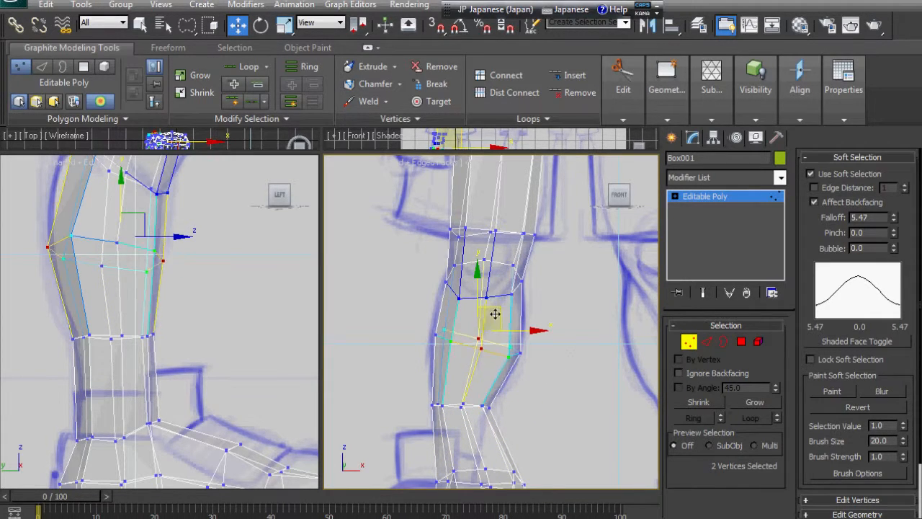
pyautogui.moveTo(494, 314); pyautogui.dragTo(494, 315)
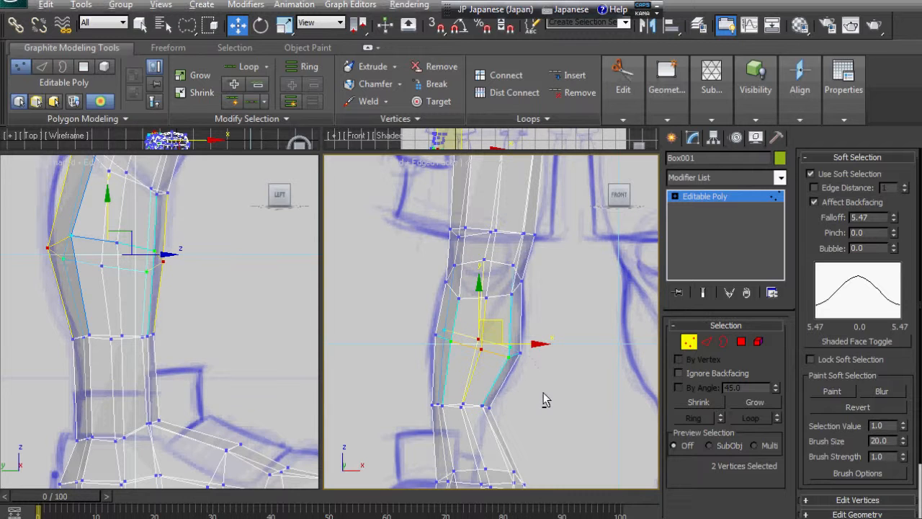
# - Select all the foot vertices in the Front view and shift them outward toward the drawn shoe
pyautogui.moveTo(544, 418); pyautogui.dragTo(545, 266, button='middle')
pyautogui.moveTo(568, 430); pyautogui.dragTo(388, 353)
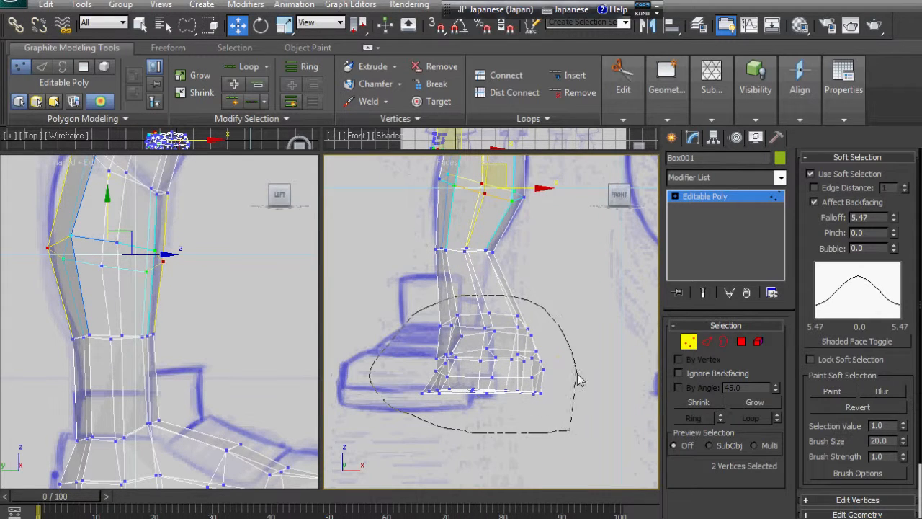
pyautogui.moveTo(580, 380); pyautogui.dragTo(571, 429)
pyautogui.moveTo(542, 359)
pyautogui.mouseDown()
pyautogui.moveTo(510, 358)
pyautogui.moveTo(518, 357)
pyautogui.mouseUp()
# - Select the ring of ankle vertices from the side and scale it narrower along X in the Front view
pyautogui.click(173, 422)
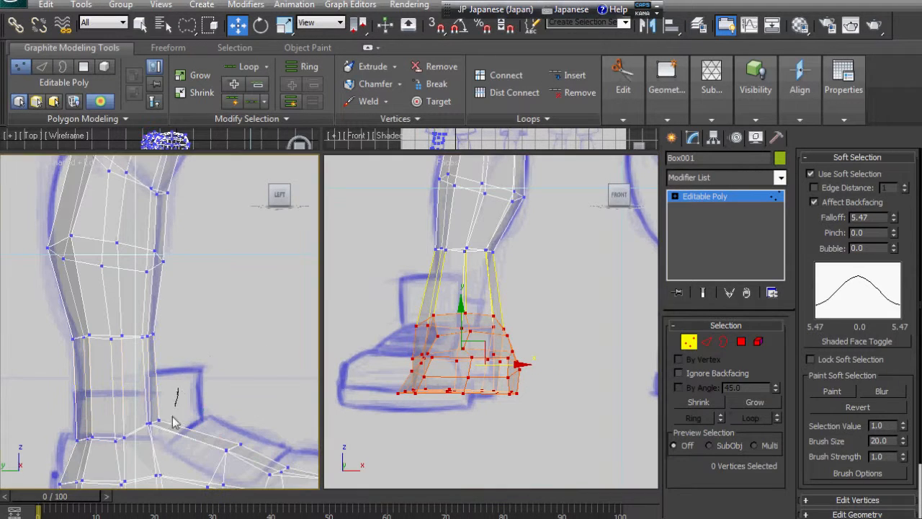
pyautogui.moveTo(72, 444); pyautogui.dragTo(185, 404)
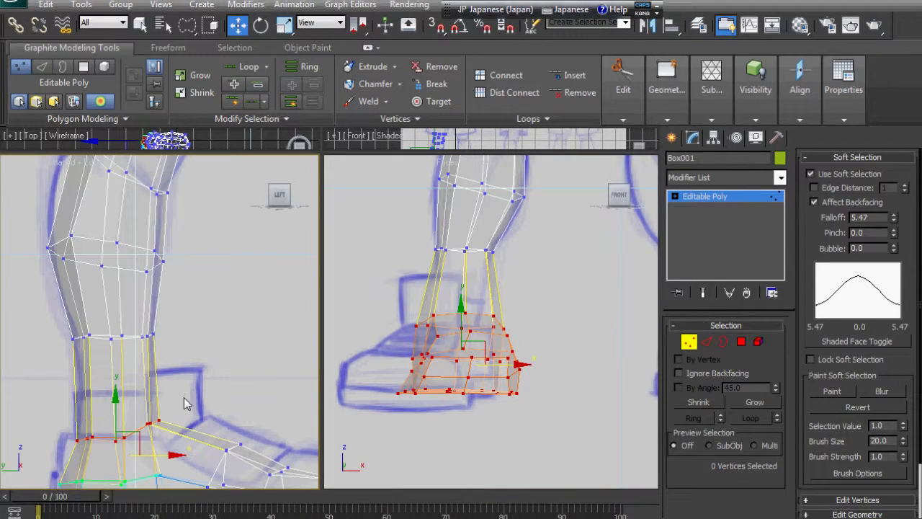
pyautogui.rightClick(403, 371)
pyautogui.press('r')
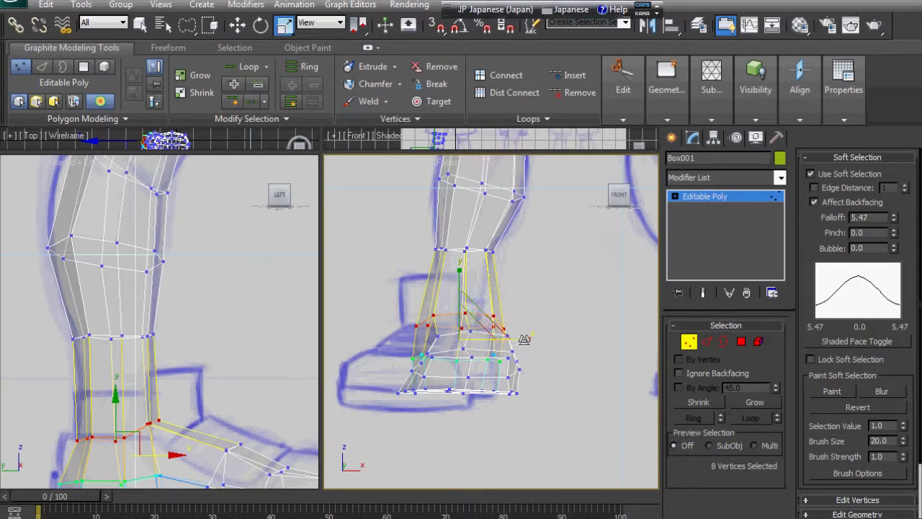
pyautogui.moveTo(525, 339); pyautogui.dragTo(482, 348)
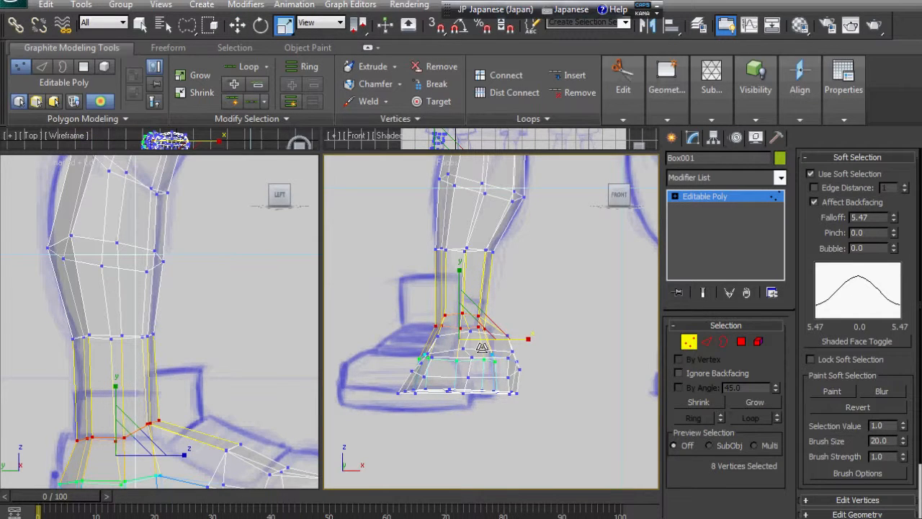
# - Enlarge the Front viewport and move the two vertices at the sole's outer corner inward along X
pyautogui.moveTo(317, 257); pyautogui.dragTo(71, 259)
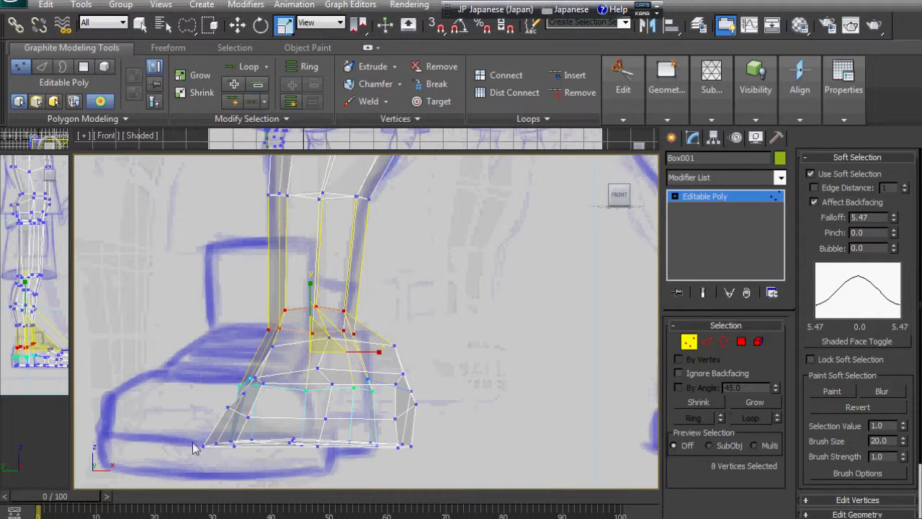
pyautogui.moveTo(218, 438); pyautogui.dragTo(204, 453)
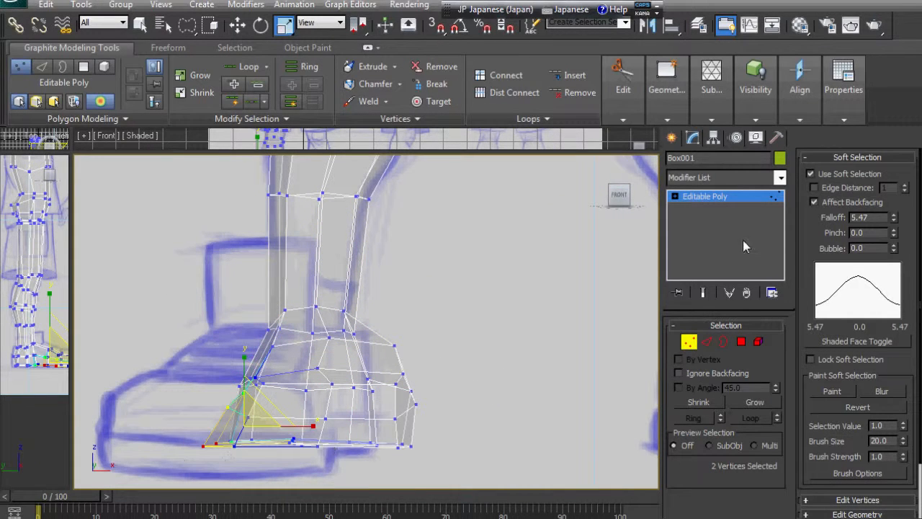
pyautogui.press('w')
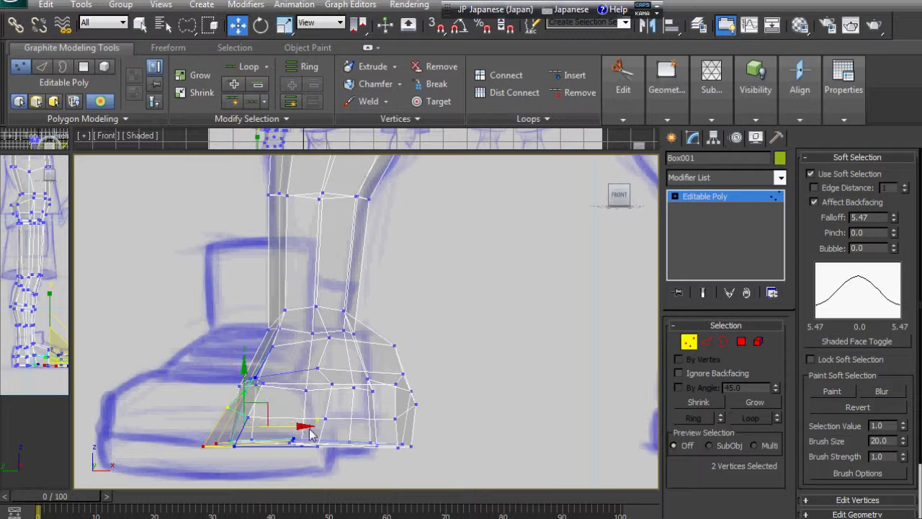
pyautogui.moveTo(299, 426); pyautogui.dragTo(338, 426)
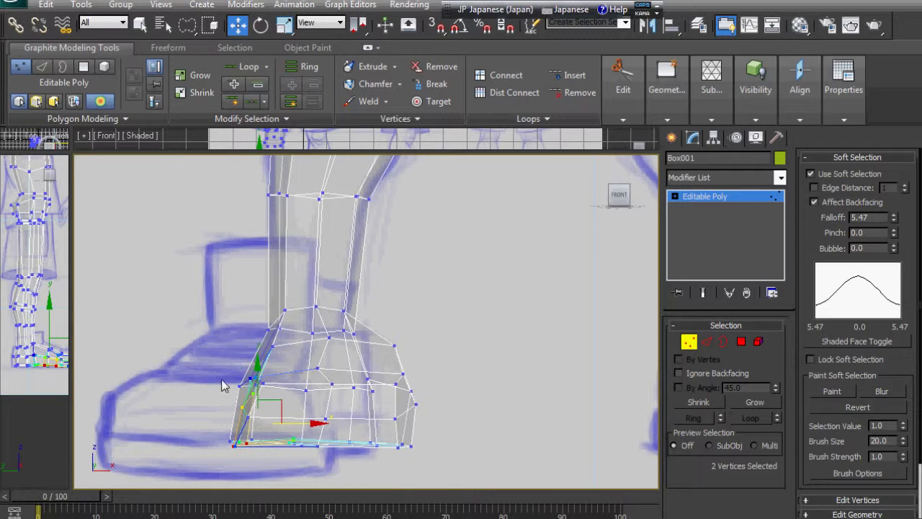
# - Select three vertices along the outer side of the forefoot and move them outward along X
pyautogui.keyDown('alt'); pyautogui.moveTo(300, 405); pyautogui.dragTo(311, 435, button='middle'); pyautogui.keyUp('alt')
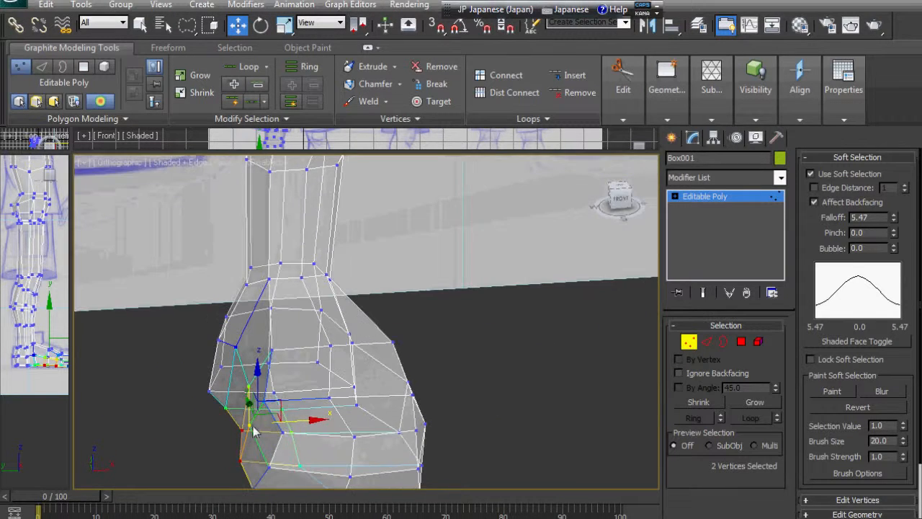
pyautogui.click(248, 429)
pyautogui.keyDown('shift'); pyautogui.click(269, 467); pyautogui.keyUp('shift')
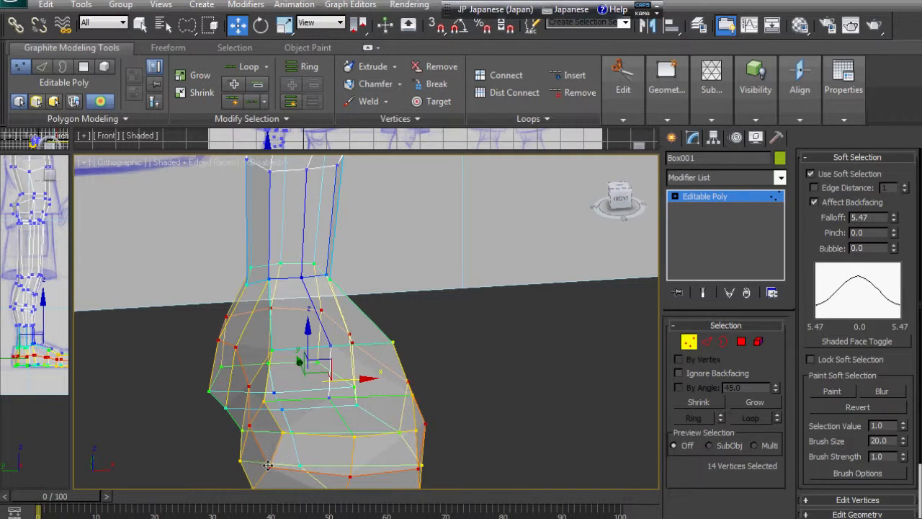
pyautogui.click(269, 468)
pyautogui.keyDown('ctrl'); pyautogui.click(249, 425); pyautogui.keyUp('ctrl')
pyautogui.keyDown('ctrl'); pyautogui.click(248, 386); pyautogui.keyUp('ctrl')
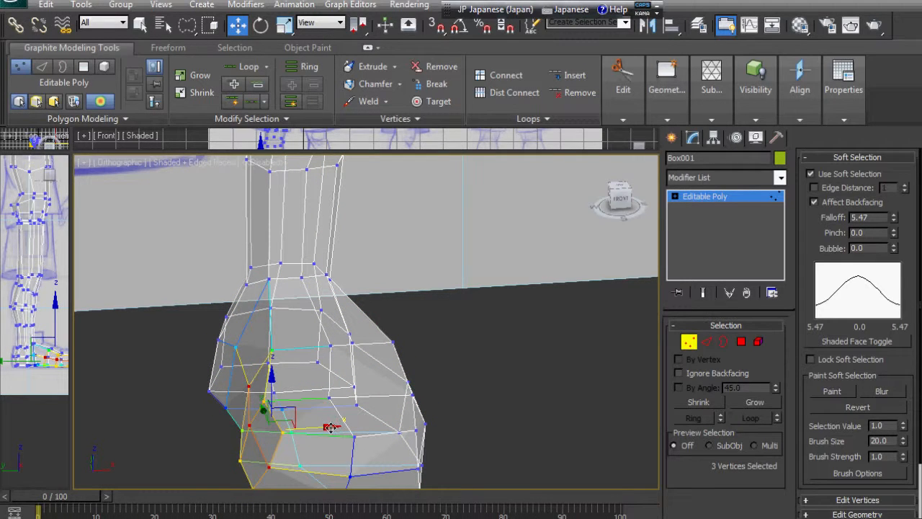
pyautogui.moveTo(331, 427); pyautogui.dragTo(310, 430)
# - Select three vertices along the outer bottom edge of the shoe and adjust their height to level the sole
pyautogui.keyDown('alt'); pyautogui.moveTo(311, 430); pyautogui.dragTo(326, 412, button='middle'); pyautogui.keyUp('alt')
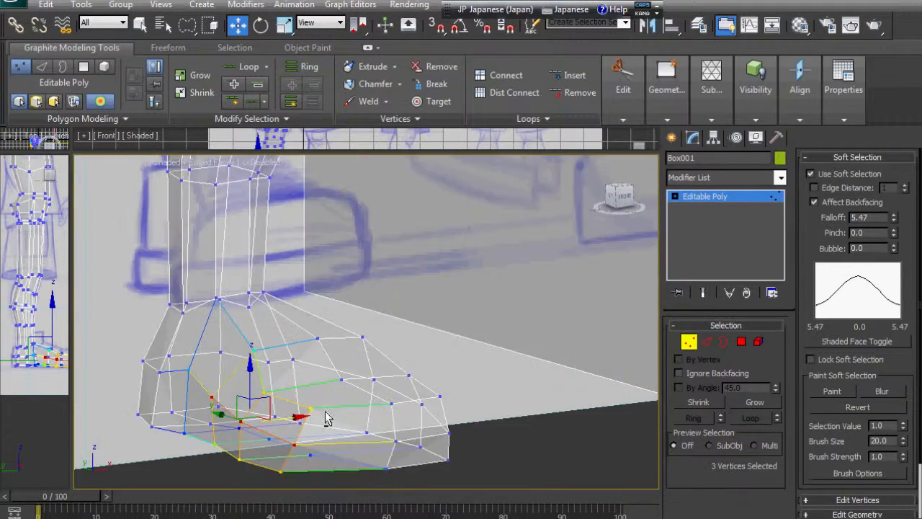
pyautogui.click(236, 466)
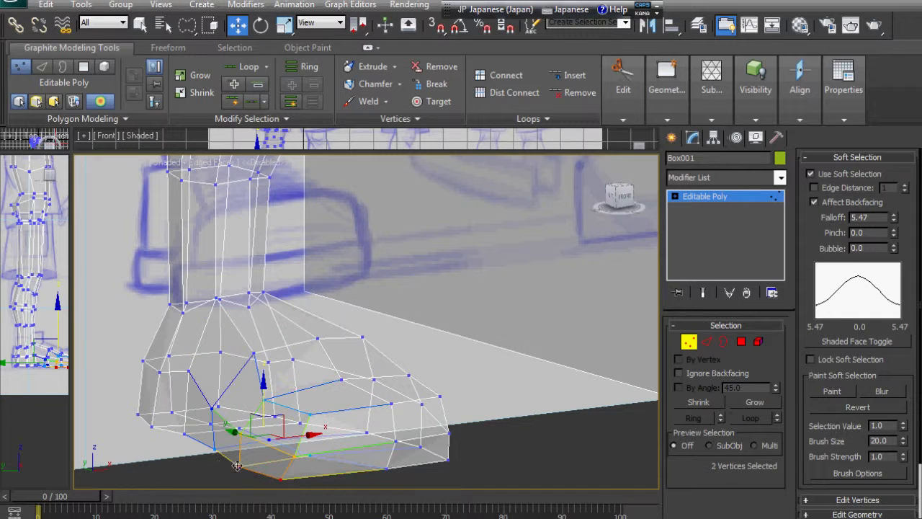
pyautogui.keyDown('ctrl'); pyautogui.click(214, 448); pyautogui.keyUp('ctrl')
pyautogui.moveTo(251, 388); pyautogui.dragTo(251, 382)
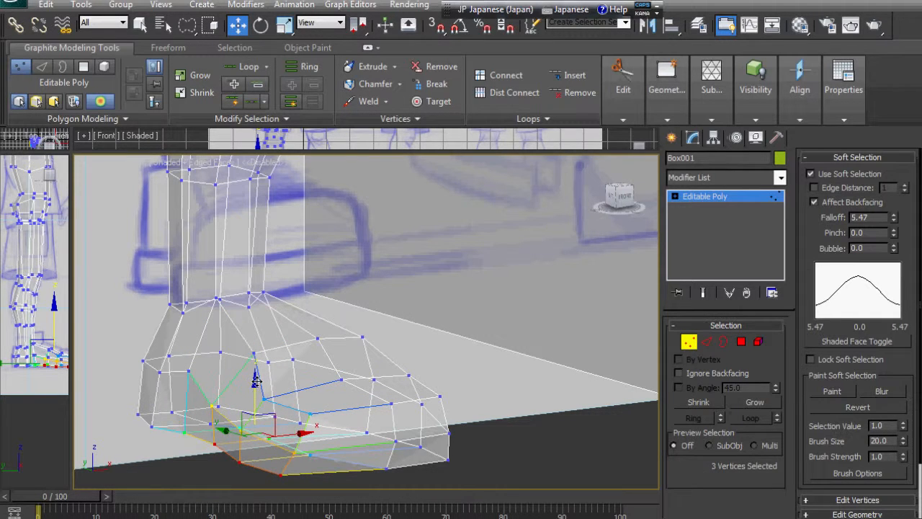
pyautogui.keyDown('alt'); pyautogui.moveTo(330, 409); pyautogui.dragTo(326, 386, button='middle'); pyautogui.keyUp('alt')
pyautogui.moveTo(326, 386); pyautogui.dragTo(374, 350, button='middle')
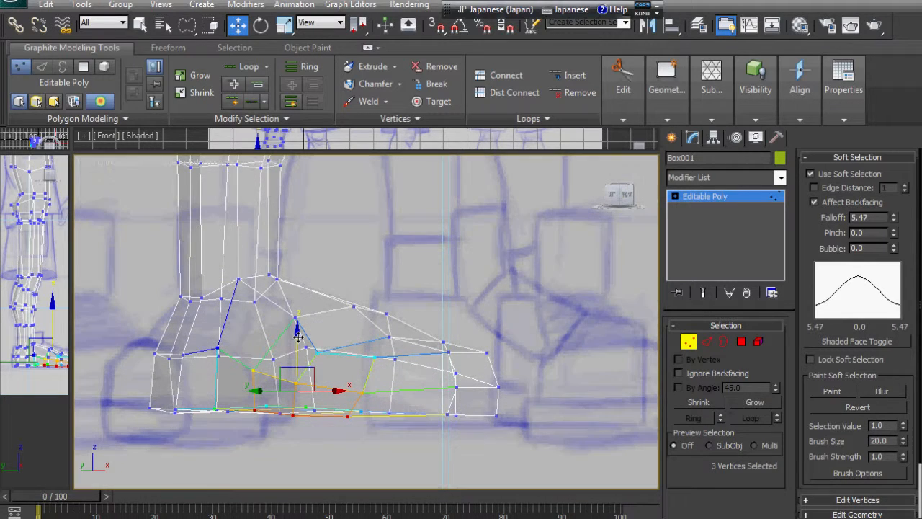
# - Adjust individual vertices on the upper part of the shoe to smooth the shape of the instep
pyautogui.keyDown('alt'); pyautogui.moveTo(396, 288); pyautogui.dragTo(311, 382, button='middle'); pyautogui.keyUp('alt')
pyautogui.click(365, 383)
pyautogui.moveTo(396, 421); pyautogui.dragTo(368, 411)
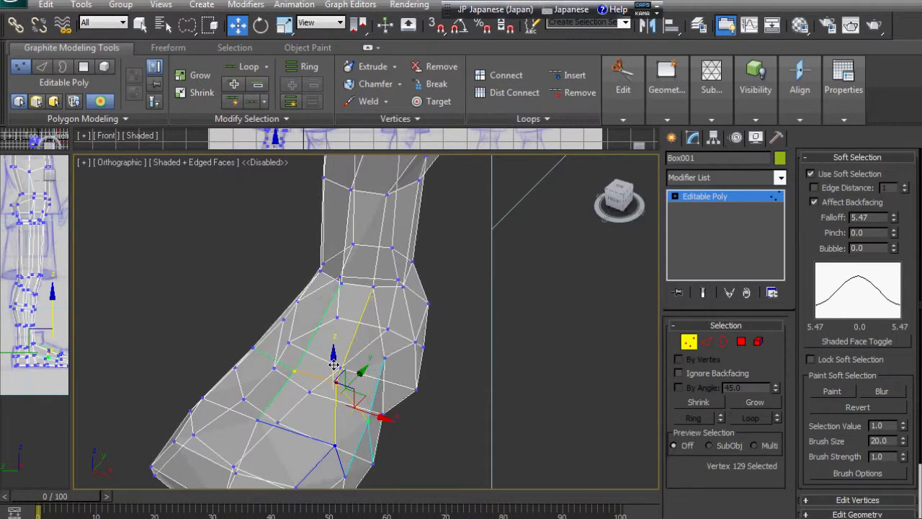
pyautogui.keyDown('alt'); pyautogui.moveTo(403, 428); pyautogui.dragTo(426, 261, button='middle'); pyautogui.keyUp('alt')
pyautogui.click(261, 405)
pyautogui.scroll(-7, 432, 396)
pyautogui.scroll(4, 432, 267)
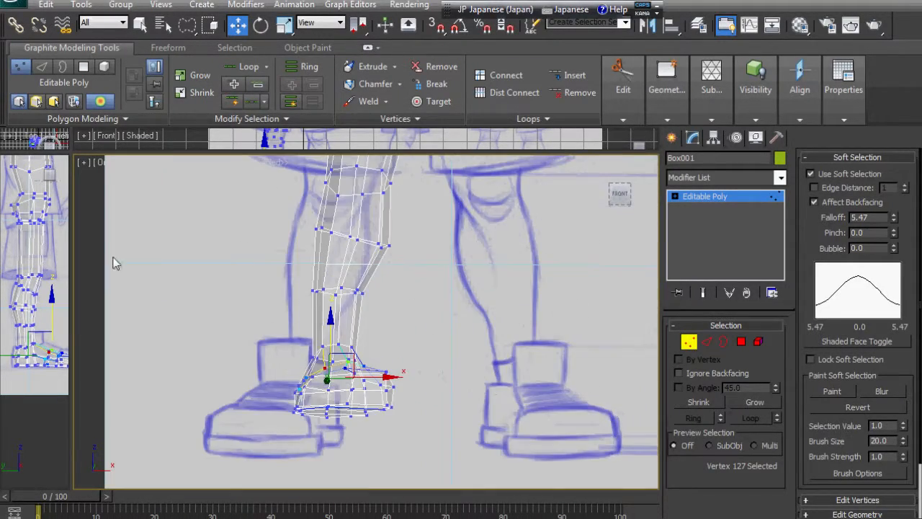
# - Enlarge the Left viewport again and insert a Swift Loop edge loop around the middle of the thigh
pyautogui.moveTo(70, 307); pyautogui.dragTo(336, 353)
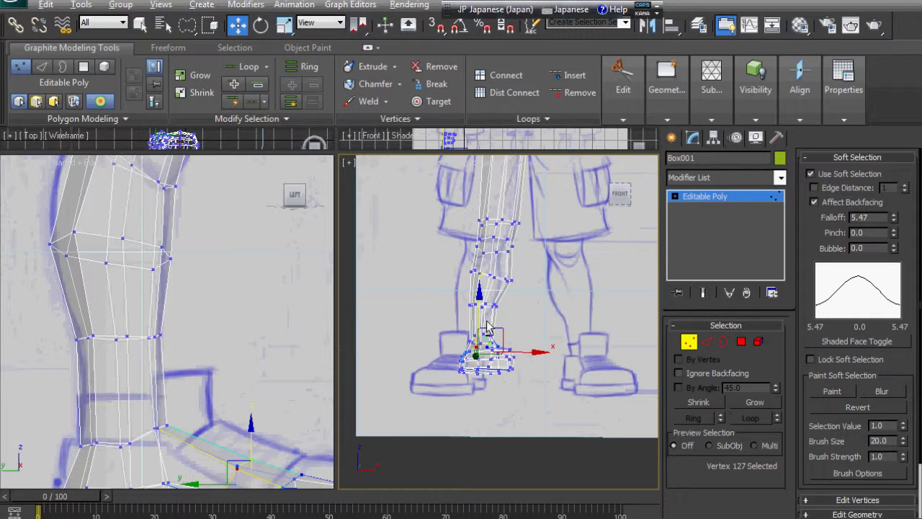
pyautogui.scroll(8, 497, 328)
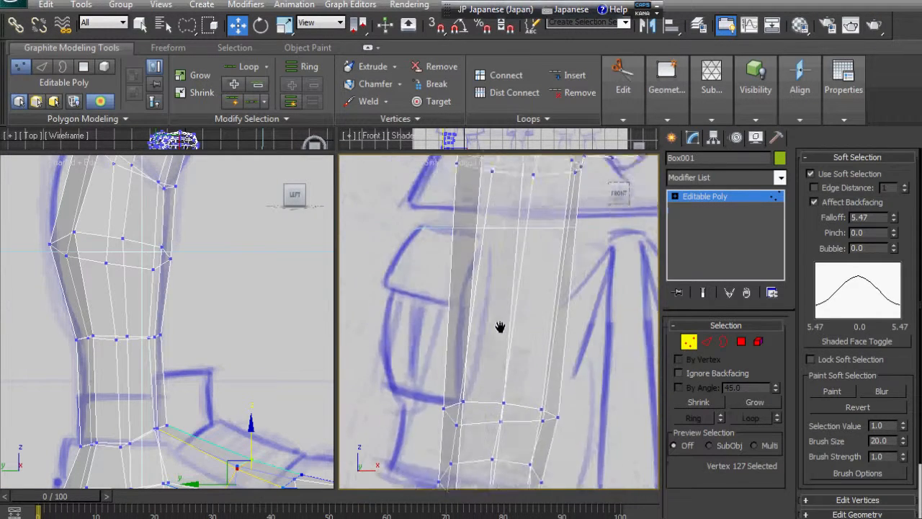
pyautogui.moveTo(500, 327); pyautogui.dragTo(511, 336, button='middle')
pyautogui.click(690, 343)
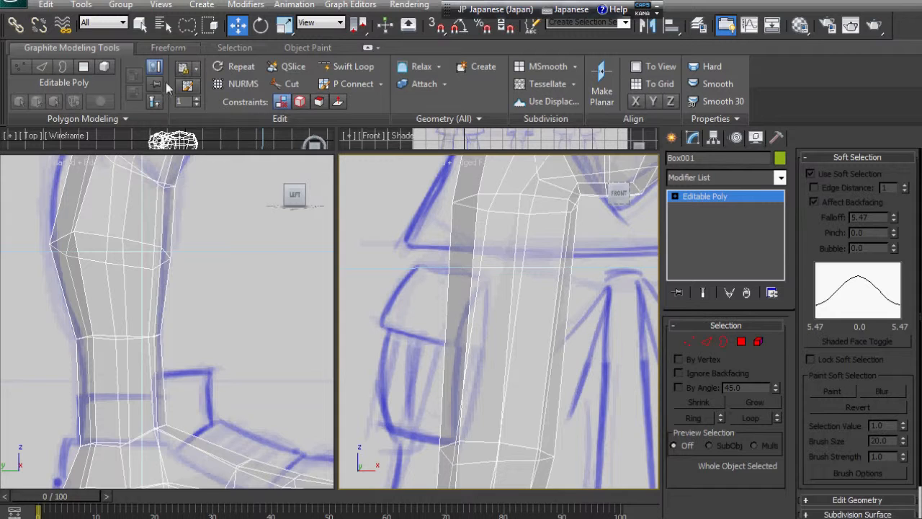
pyautogui.click(348, 67)
pyautogui.click(542, 331)
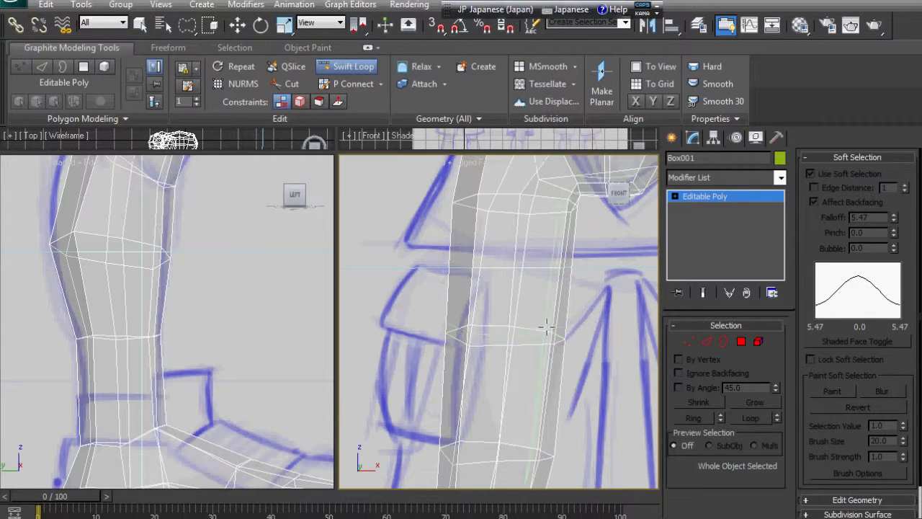
# - Scale the new mid-thigh vertex loop wider along X in the Front view
pyautogui.press('1')
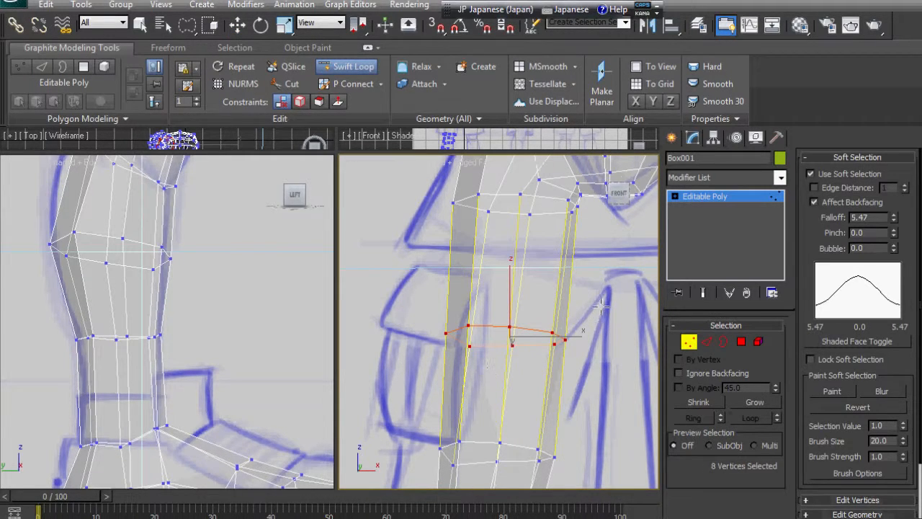
pyautogui.press('w')
pyautogui.press('e')
pyautogui.press('r')
pyautogui.moveTo(578, 340); pyautogui.dragTo(587, 343)
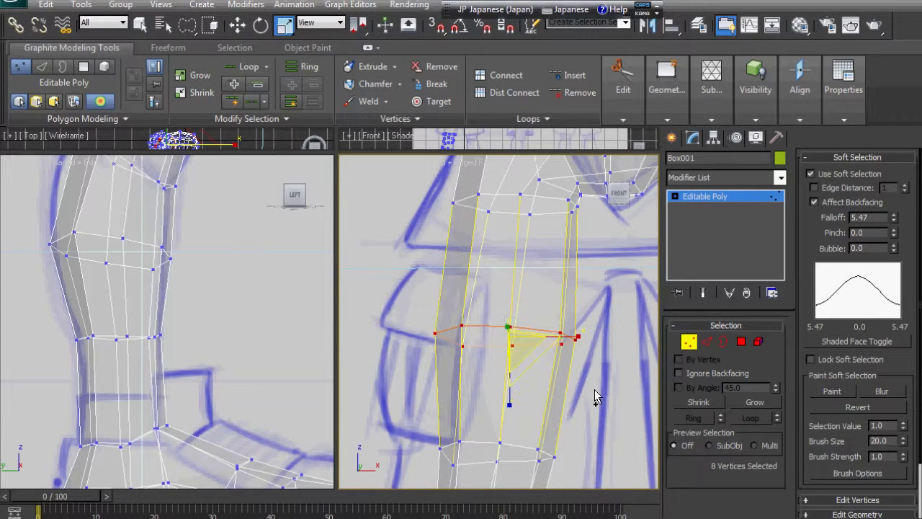
# - Insert a Swift Loop edge loop just above the knee and switch to Edge editing with the Move tool active
pyautogui.moveTo(594, 397); pyautogui.dragTo(589, 345, button='middle')
pyautogui.click(21, 69)
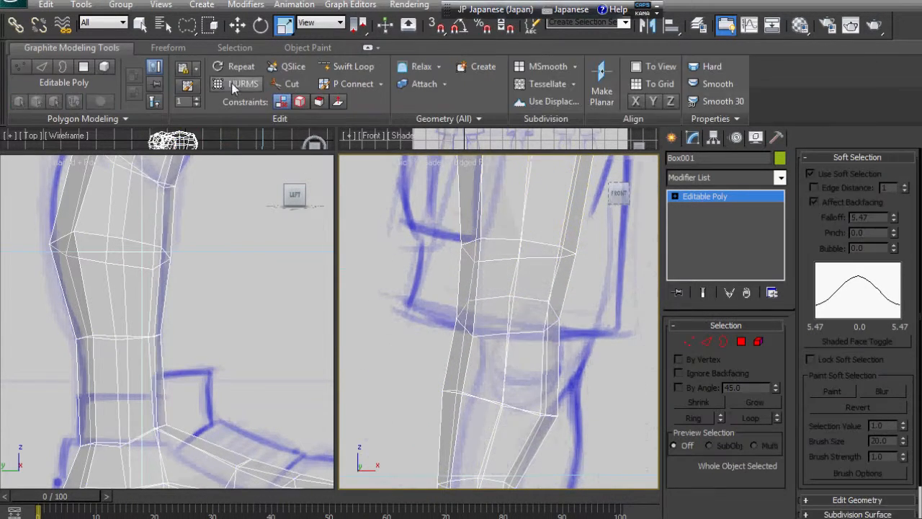
pyautogui.click(353, 66)
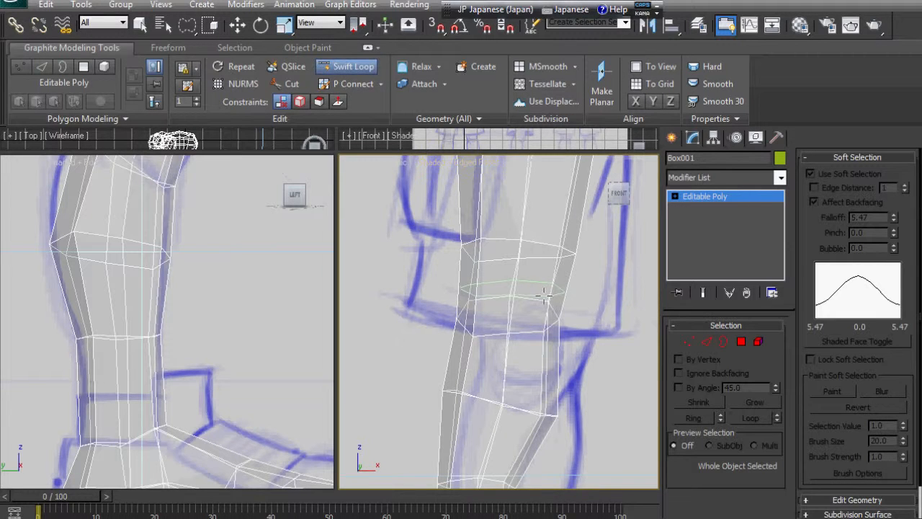
pyautogui.moveTo(207, 195); pyautogui.dragTo(218, 236, button='middle')
pyautogui.press('w')
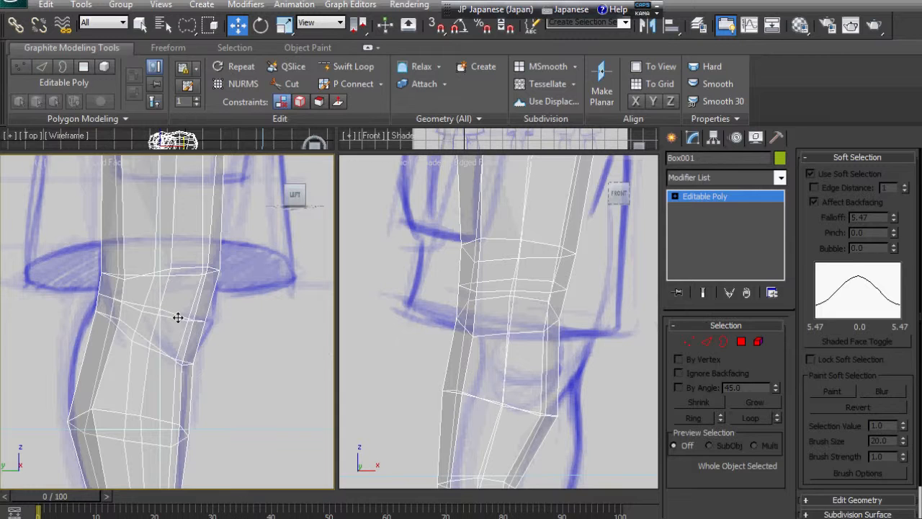
pyautogui.click(42, 67)
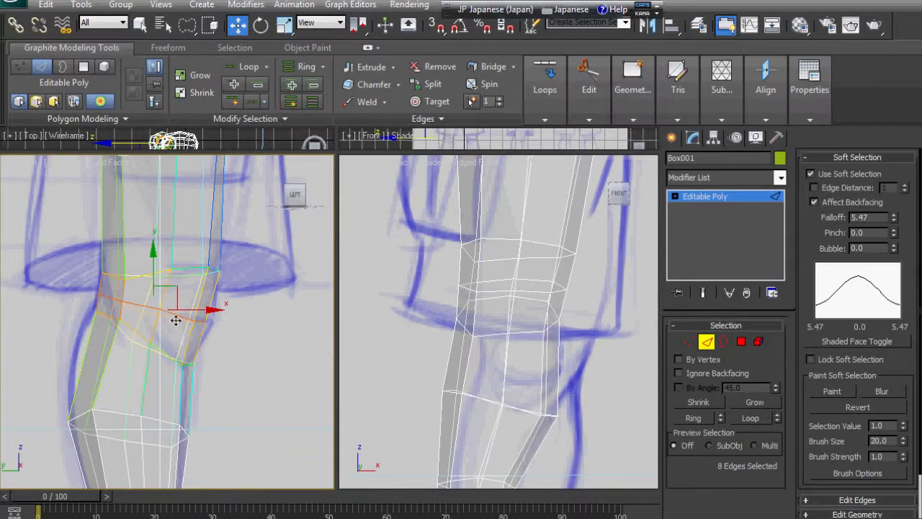
# - With soft selection off, shift the new above-knee edge loop and the back vertices of the loop above it slightly forward in the Left view
pyautogui.click(105, 103)
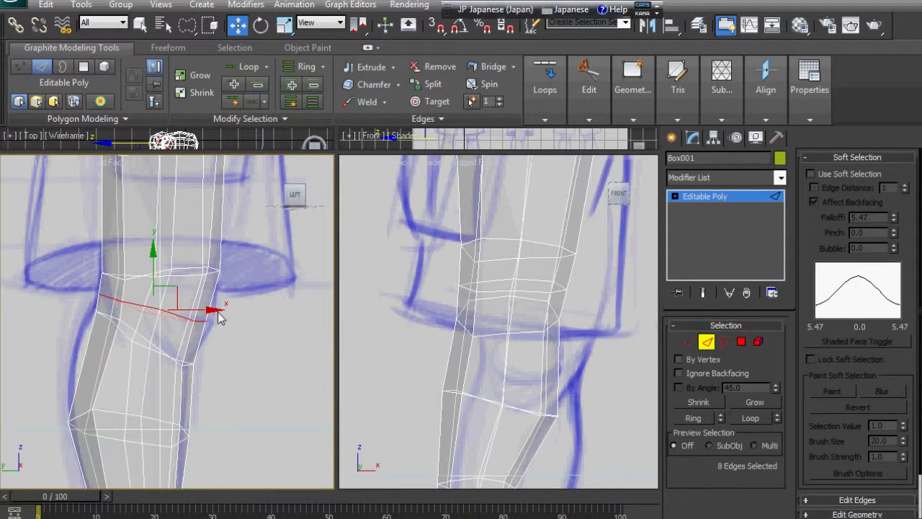
pyautogui.moveTo(224, 310); pyautogui.dragTo(220, 309)
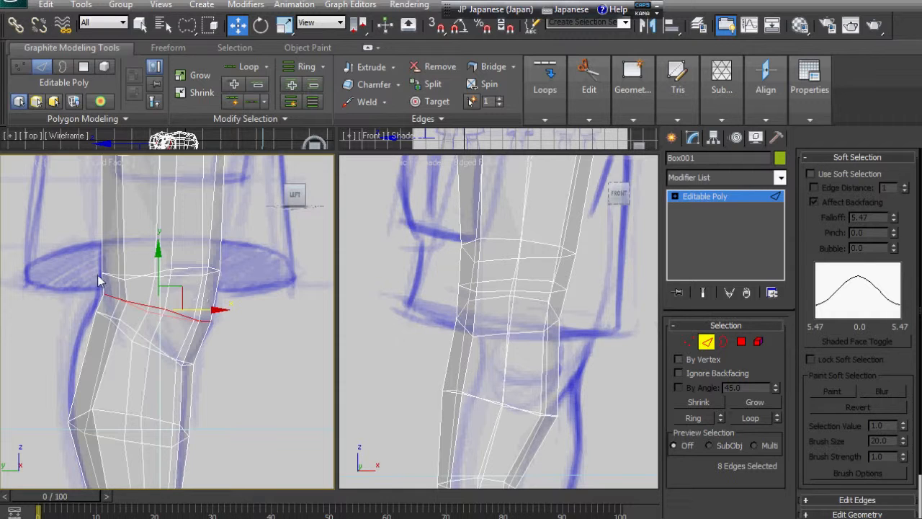
pyautogui.click(21, 67)
pyautogui.moveTo(93, 260); pyautogui.dragTo(178, 278)
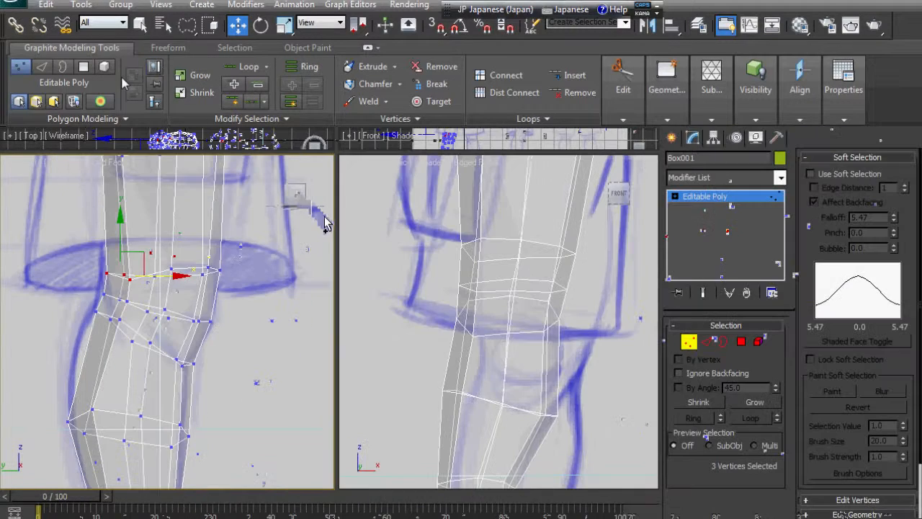
# - Move the front vertices of the mid-thigh loop forward in the Left view to follow the thigh's curve
pyautogui.moveTo(303, 212); pyautogui.dragTo(319, 241, button='middle')
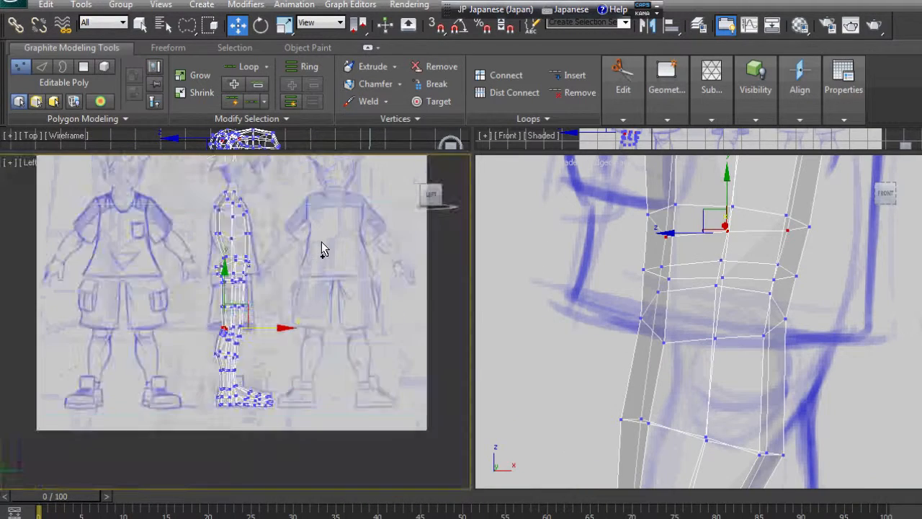
pyautogui.press('z')
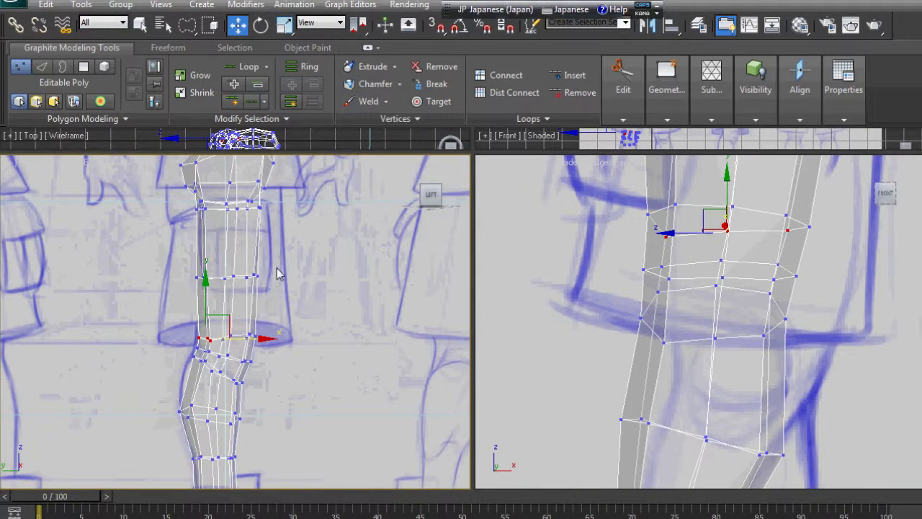
pyautogui.moveTo(265, 291)
pyautogui.mouseDown()
pyautogui.moveTo(244, 271)
pyautogui.moveTo(313, 278)
pyautogui.mouseUp()
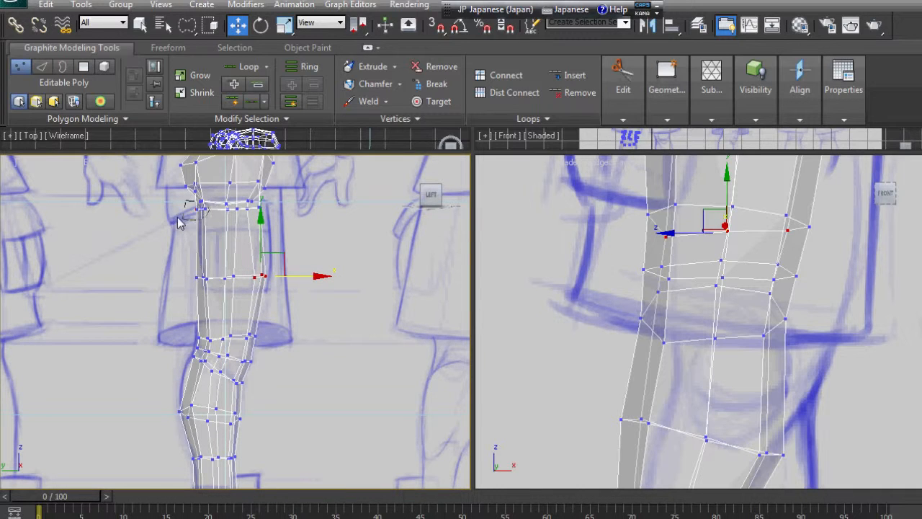
# - Turn on soft selection and shift the back vertices at the top of the thigh backward in the Left view
pyautogui.moveTo(180, 222); pyautogui.dragTo(189, 268)
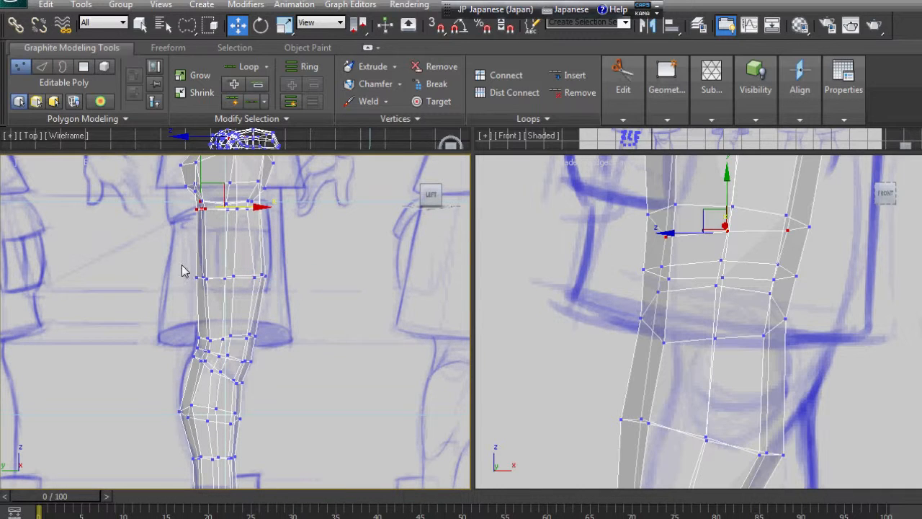
pyautogui.click(100, 102)
pyautogui.moveTo(268, 224); pyautogui.dragTo(254, 224)
# - Adjust the buttock vertices at the back of the hips from the left side with soft selection on
pyautogui.moveTo(311, 269)
pyautogui.keyDown('alt'); pyautogui.mouseDown(button='middle')
pyautogui.moveTo(394, 285)
pyautogui.moveTo(422, 263)
pyautogui.moveTo(356, 284)
pyautogui.moveTo(368, 292)
pyautogui.moveTo(391, 294)
pyautogui.moveTo(144, 204)
pyautogui.moveTo(319, 226)
pyautogui.moveTo(300, 243)
pyautogui.moveTo(328, 220)
pyautogui.moveTo(159, 255)
pyautogui.moveTo(311, 265)
pyautogui.mouseUp(button='middle'); pyautogui.keyUp('alt')
pyautogui.press('l')
pyautogui.scroll(2, 231, 216)
pyautogui.moveTo(223, 169); pyautogui.dragTo(236, 234, button='middle')
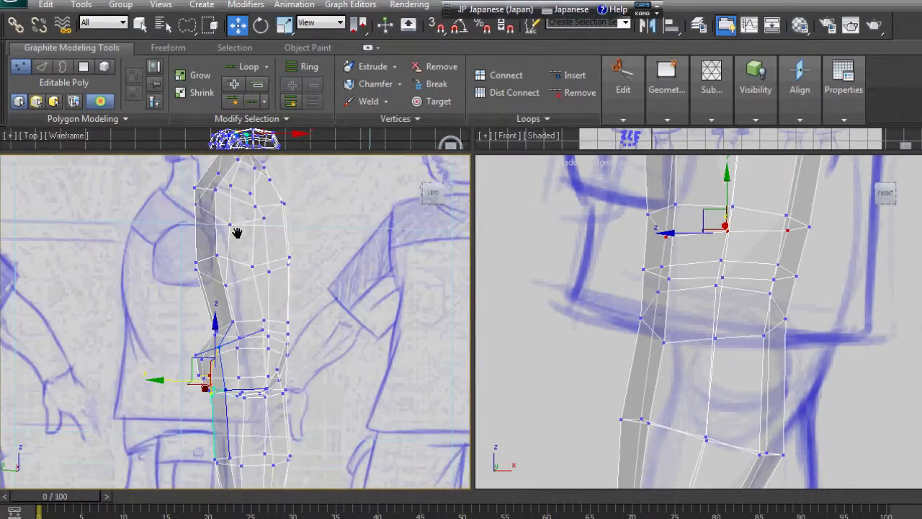
pyautogui.scroll(4, 252, 266)
pyautogui.keyDown('alt'); pyautogui.moveTo(257, 272); pyautogui.dragTo(315, 324, button='middle'); pyautogui.keyUp('alt')
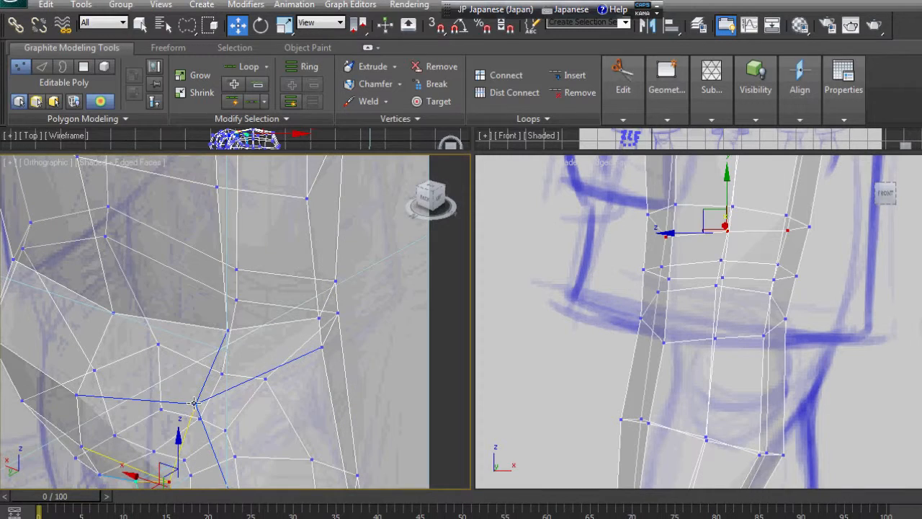
pyautogui.press('l')
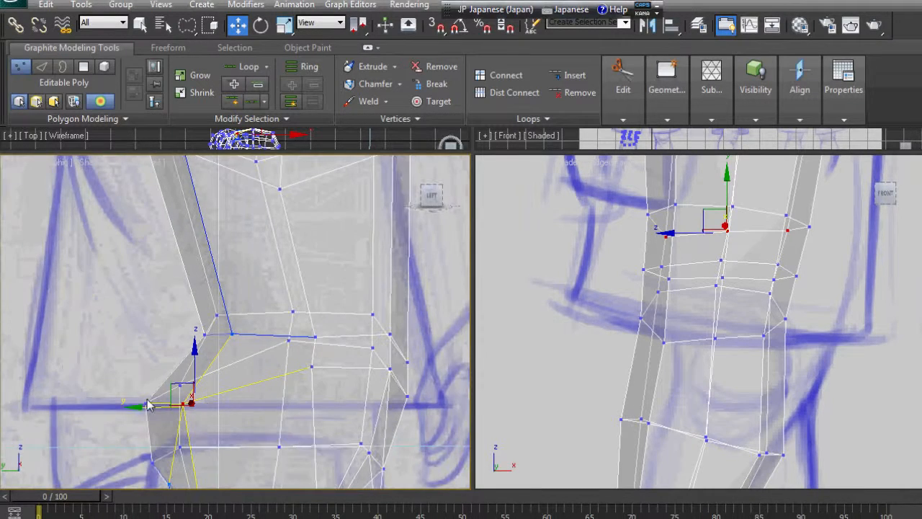
pyautogui.moveTo(122, 401); pyautogui.dragTo(124, 401)
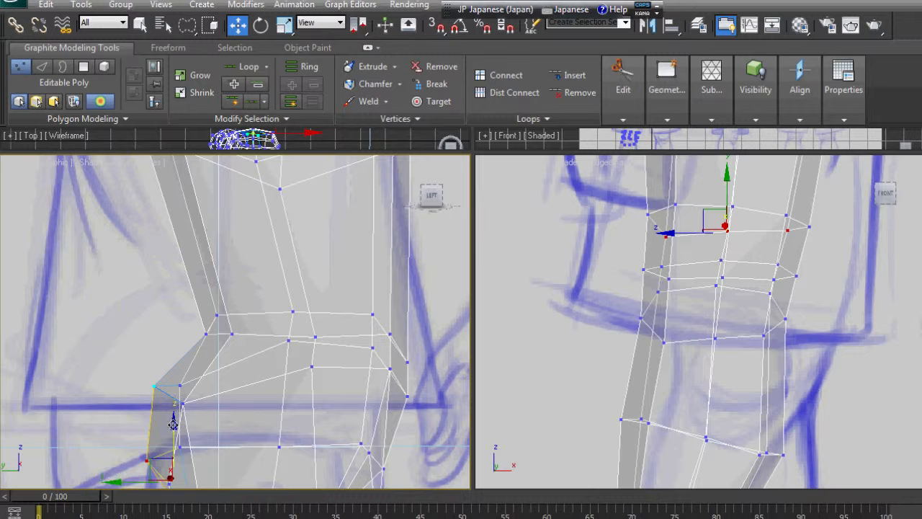
pyautogui.click(155, 386)
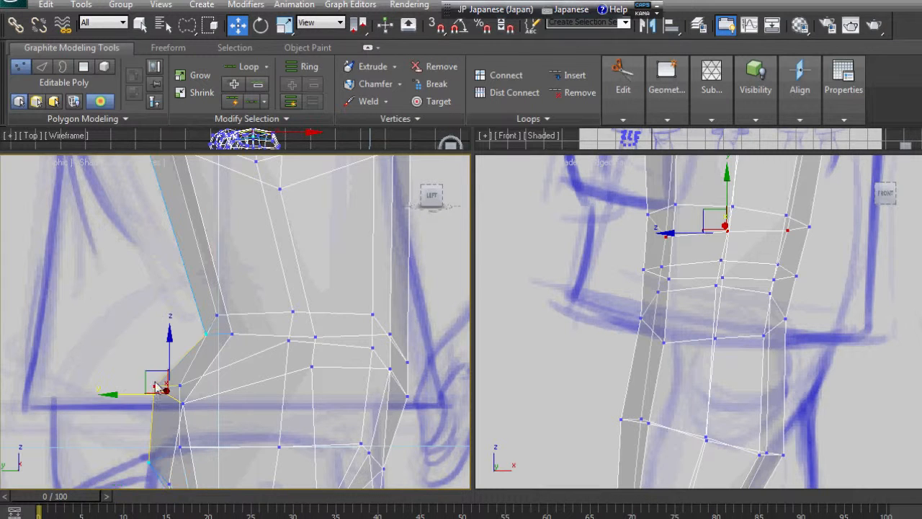
# - Reposition a vertex on the shoe's instep along X and Y with soft selection to smooth the top of the foot
pyautogui.keyDown('alt'); pyautogui.moveTo(170, 346); pyautogui.dragTo(281, 354, button='middle'); pyautogui.keyUp('alt')
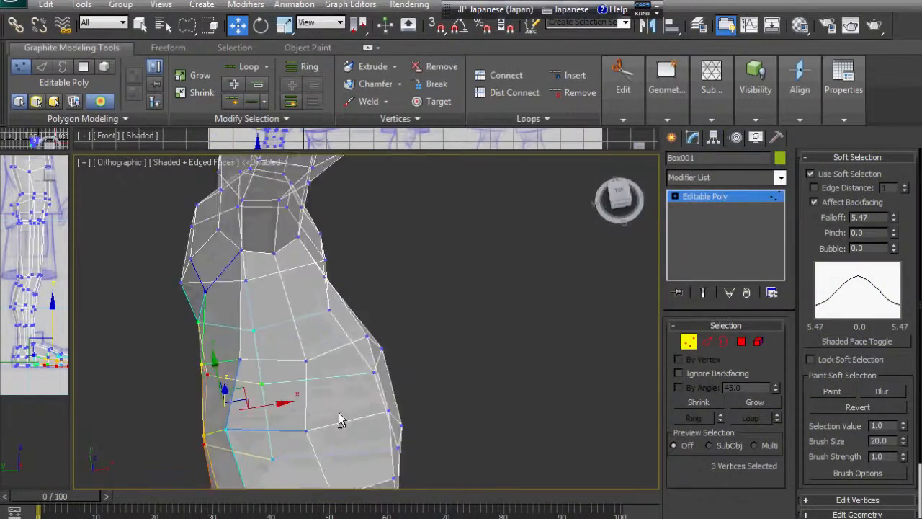
pyautogui.keyDown('alt'); pyautogui.moveTo(259, 338); pyautogui.dragTo(332, 391, button='middle'); pyautogui.keyUp('alt')
pyautogui.click(365, 383)
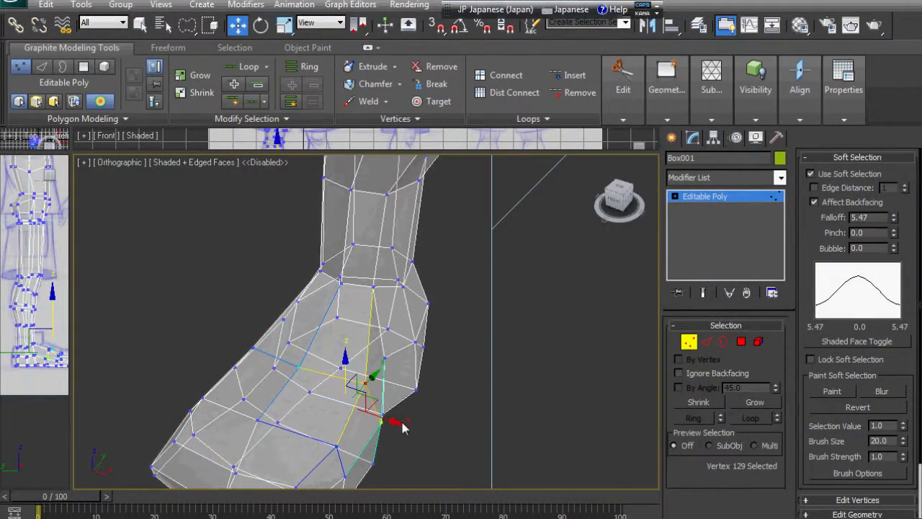
pyautogui.moveTo(402, 424); pyautogui.dragTo(373, 414)
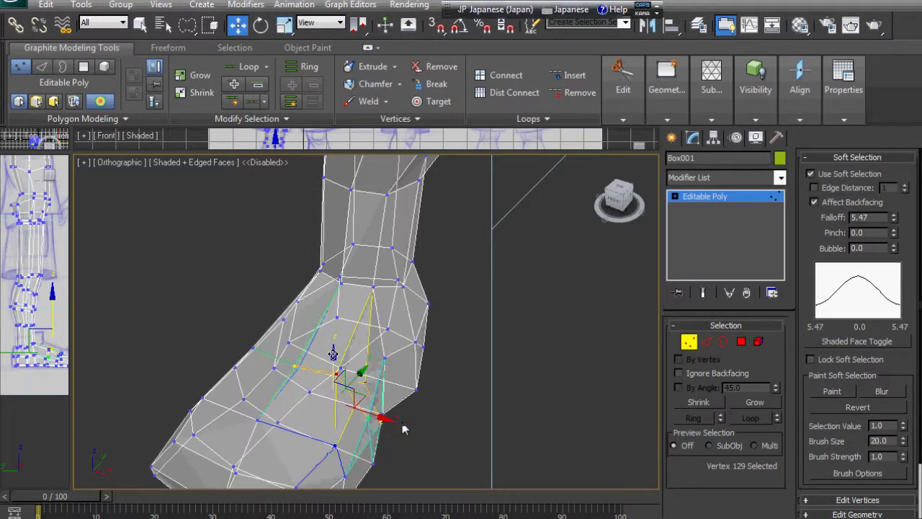
pyautogui.moveTo(363, 372); pyautogui.dragTo(372, 365)
pyautogui.keyDown('alt'); pyautogui.moveTo(372, 366); pyautogui.dragTo(458, 358, button='middle'); pyautogui.keyUp('alt')
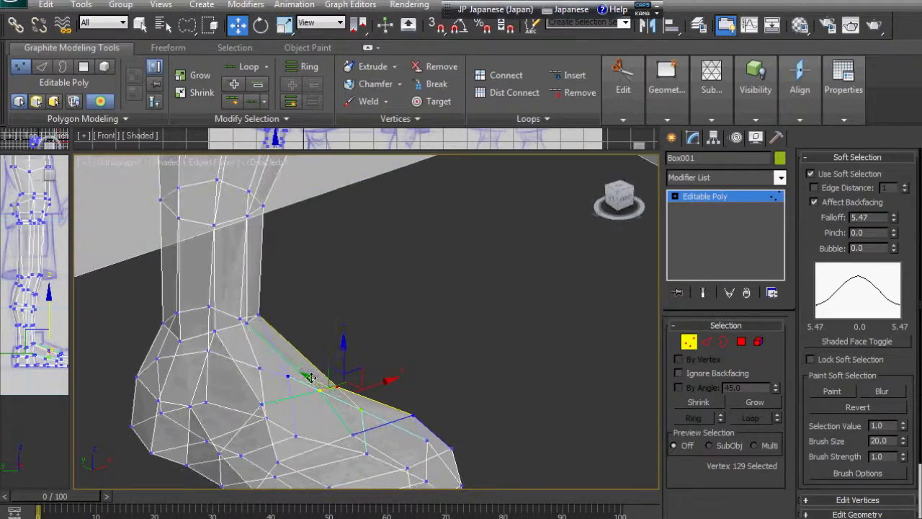
pyautogui.click(260, 404)
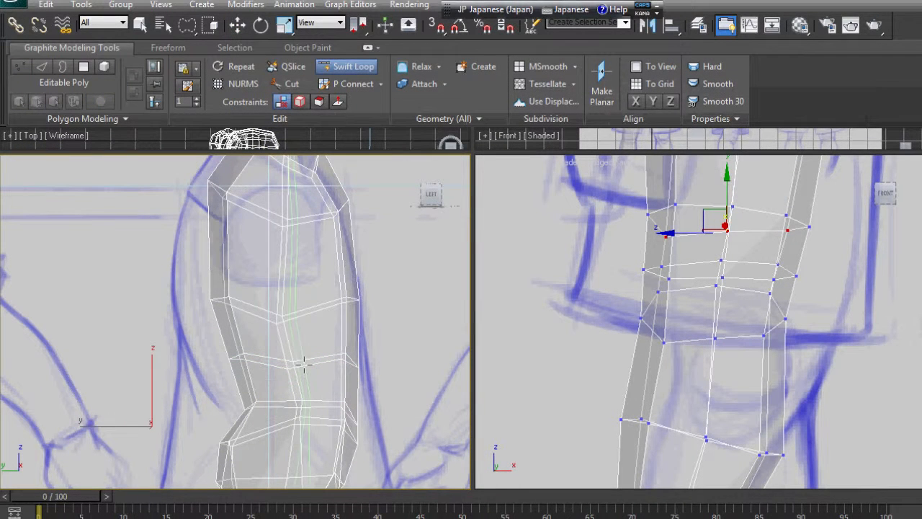
# - Turn off soft selection, then narrow the new waist edge loop along Y and shift it slightly forward in the Left view
pyautogui.press('w')
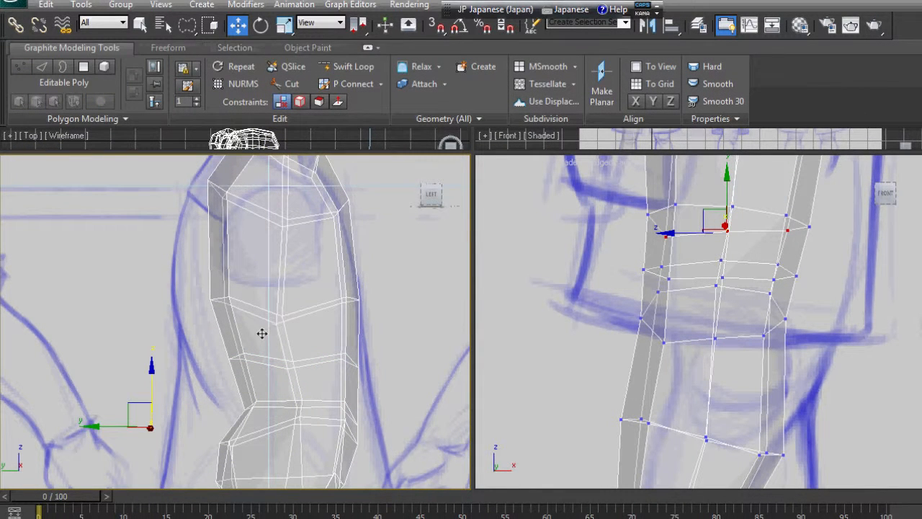
pyautogui.press('1')
pyautogui.press('2')
pyautogui.press('3')
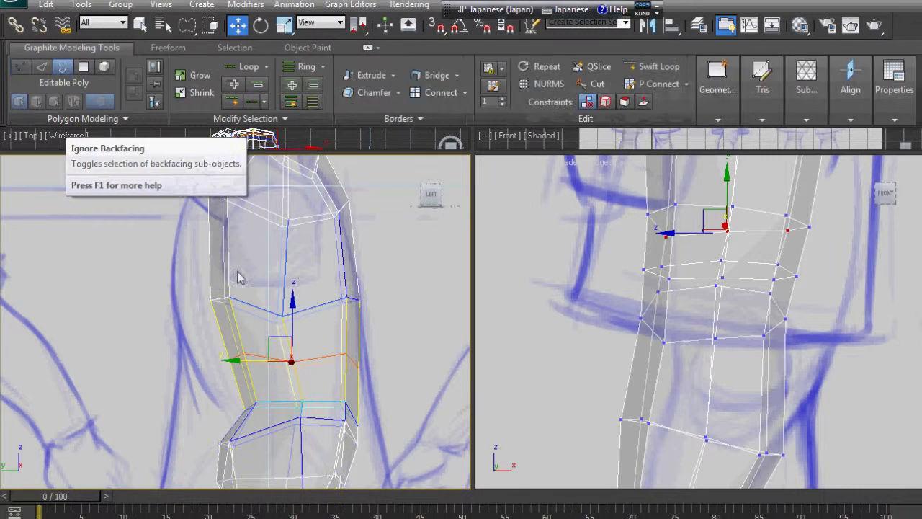
pyautogui.press('2')
pyautogui.press('2')
pyautogui.press('2')
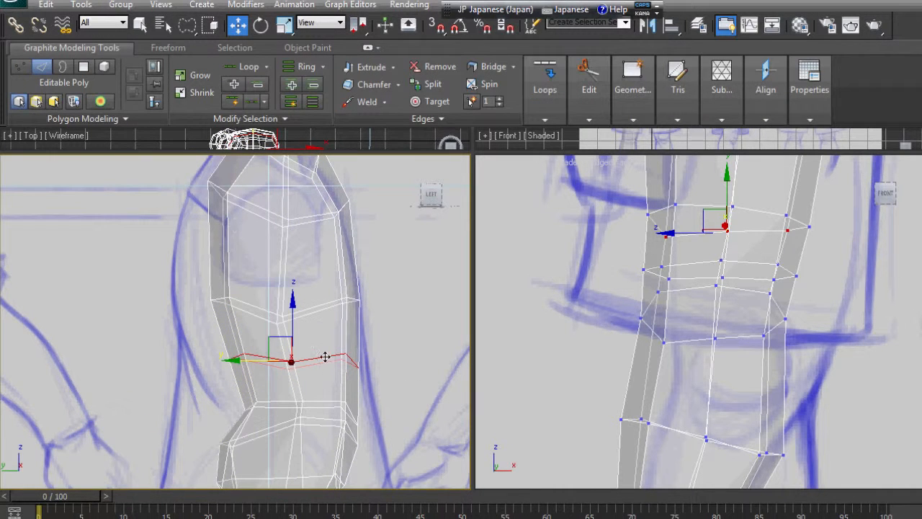
pyautogui.press('e')
pyautogui.press('r')
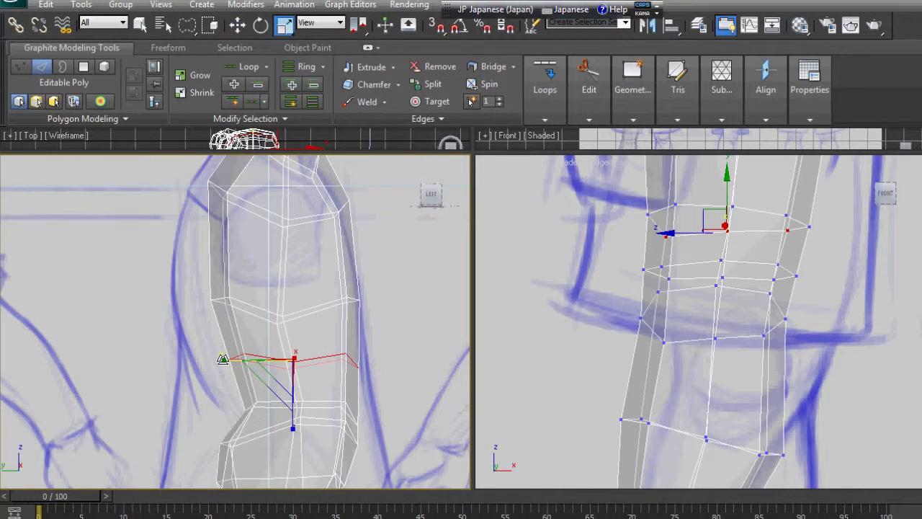
pyautogui.press('w')
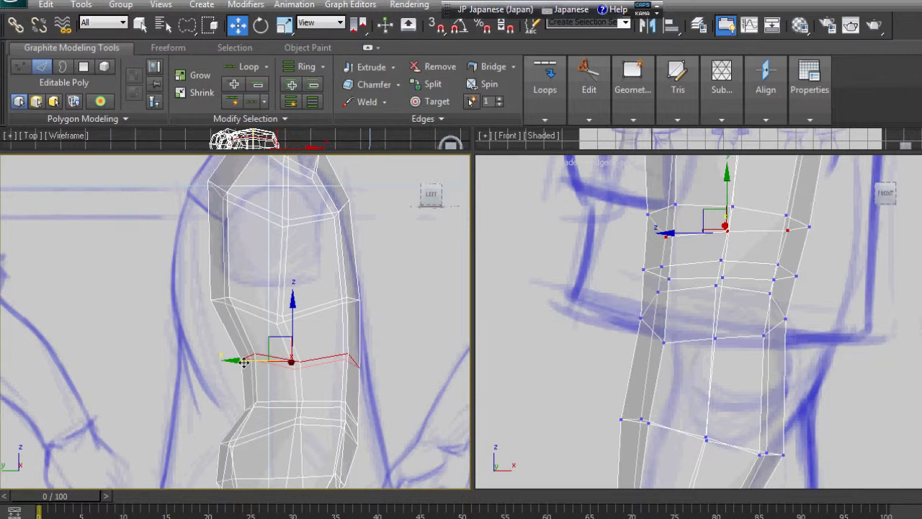
pyautogui.moveTo(233, 360); pyautogui.dragTo(244, 361)
# - Switch to vertex editing and select the back vertices of the new waist loop in the Left view
pyautogui.press('q')
pyautogui.rightClick(260, 351)
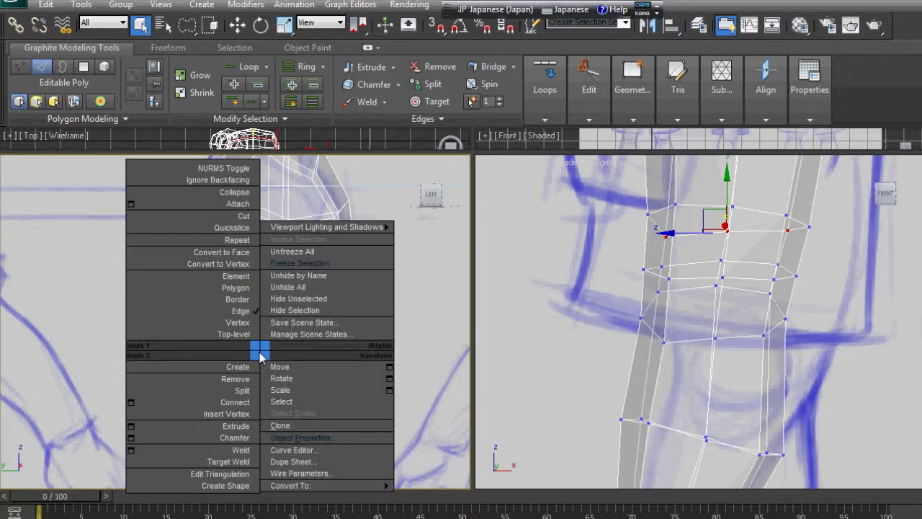
pyautogui.click(22, 68)
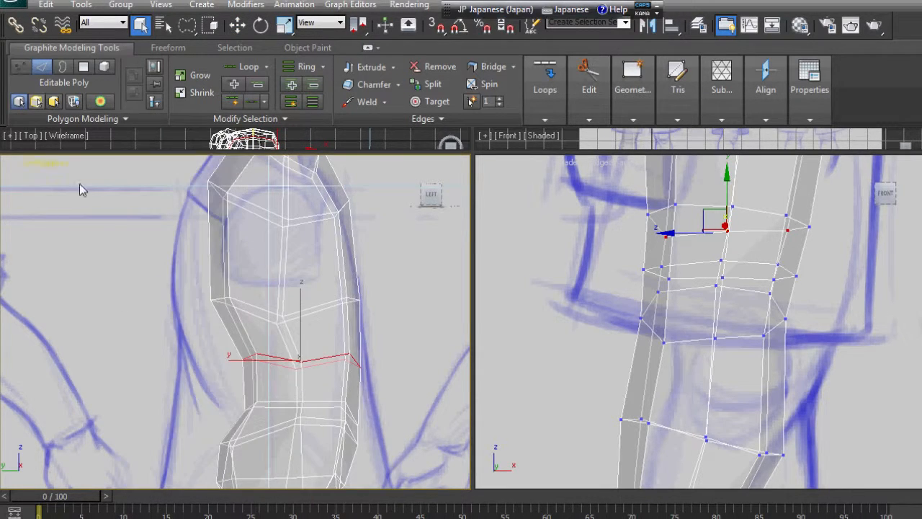
pyautogui.click(21, 69)
pyautogui.moveTo(268, 373); pyautogui.dragTo(202, 358)
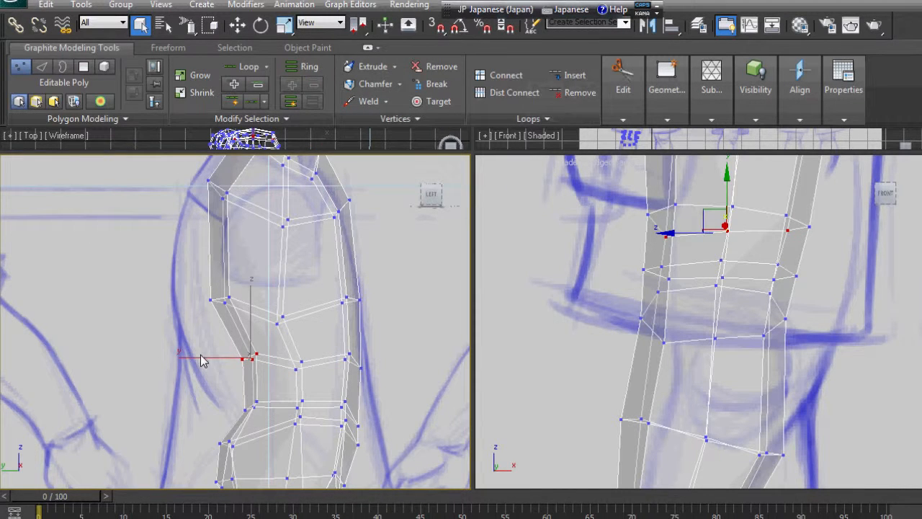